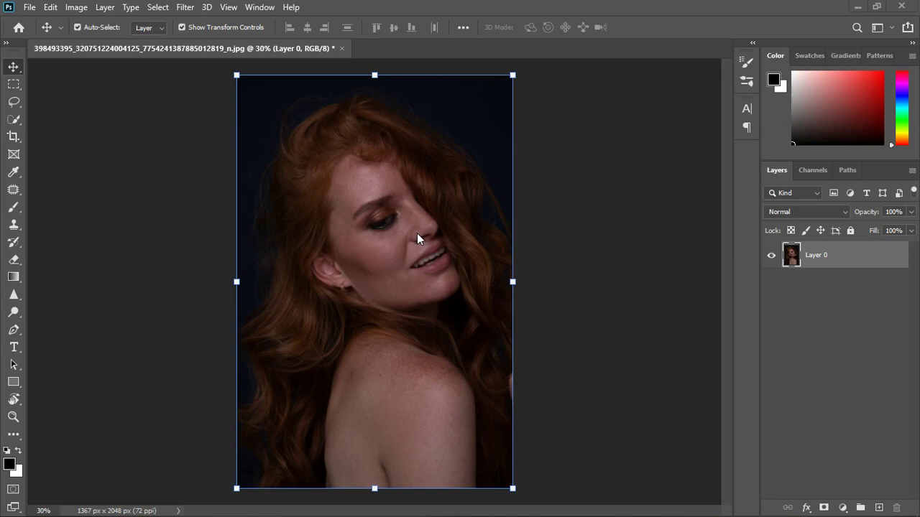
pyautogui.scroll(3, 406, 236)
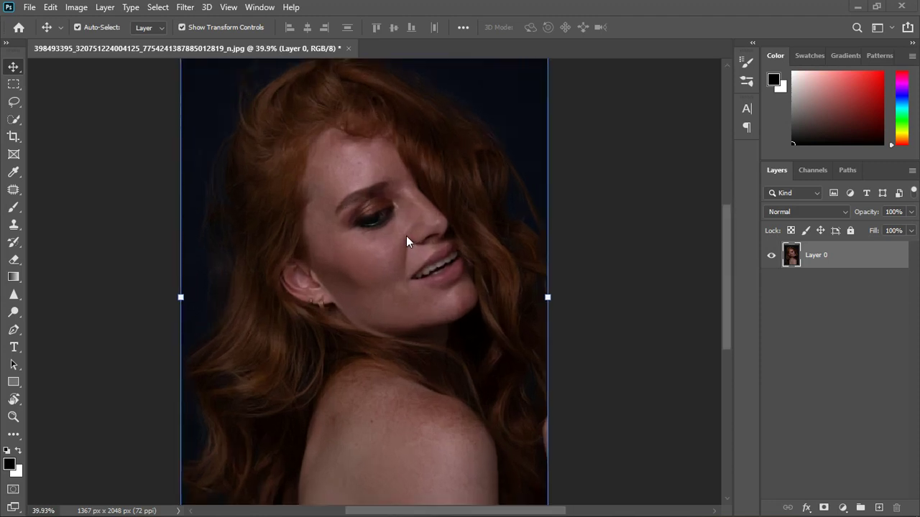
pyautogui.scroll(2, 363, 125)
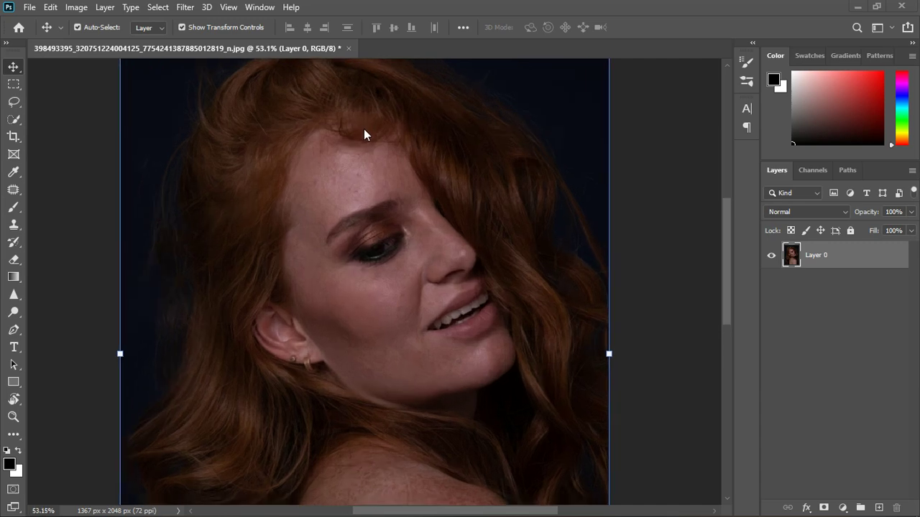
pyautogui.scroll(-3, 363, 129)
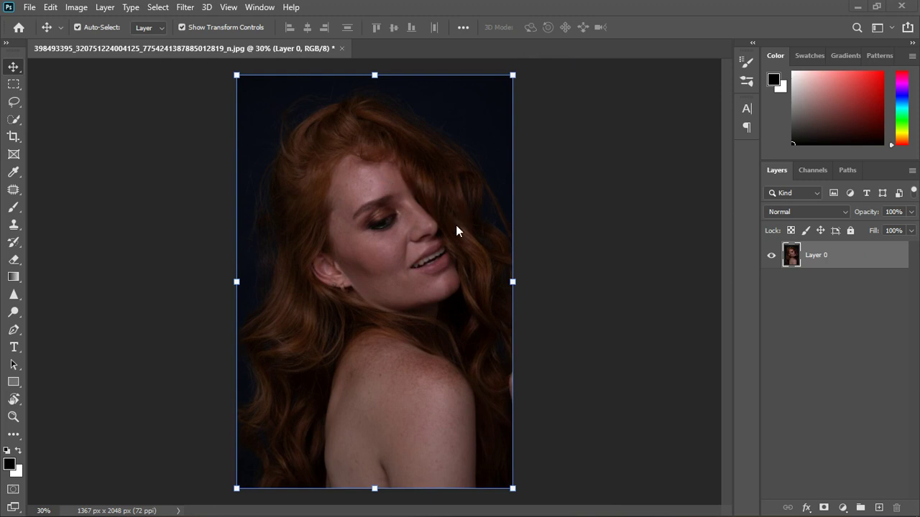
# Step: Add a black Solid Color fill layer above Layer 0 and hide it
pyautogui.click(846, 509)
pyautogui.click(835, 273)
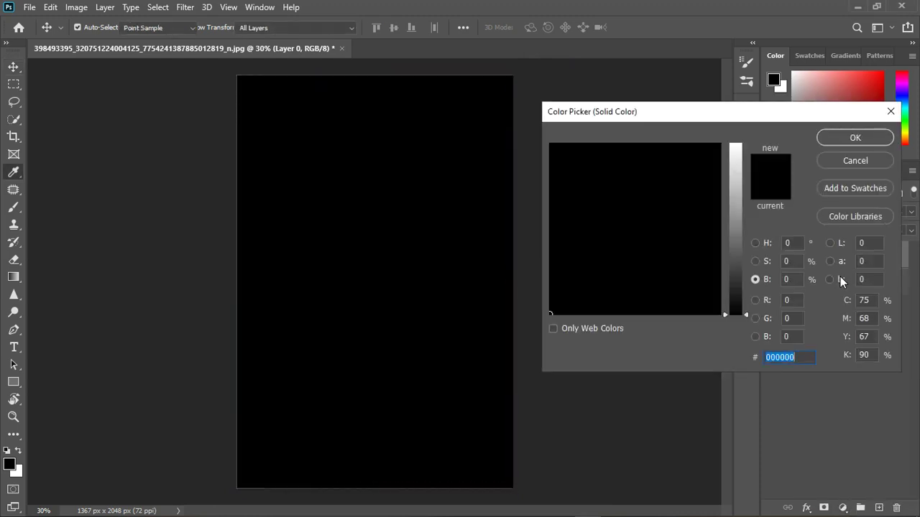
pyautogui.click(848, 138)
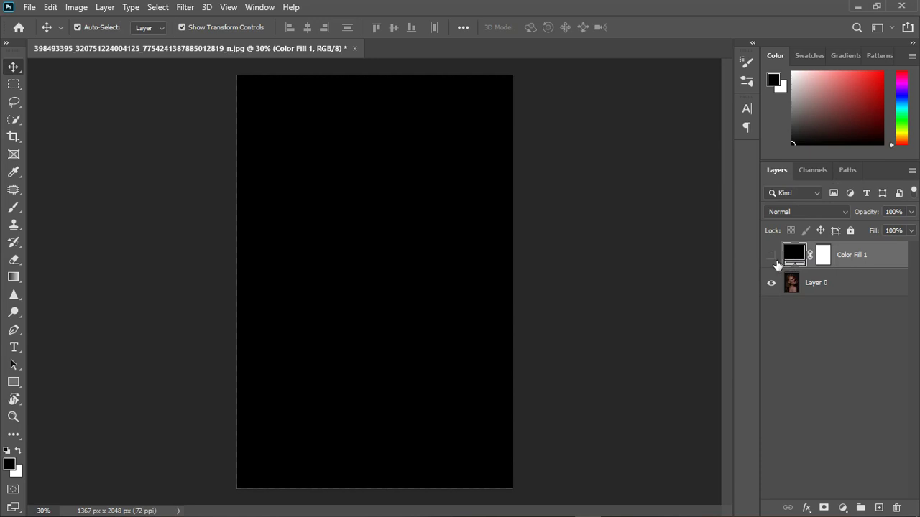
pyautogui.click(771, 256)
# Step: Change the fill layer's color to one sampled from the woman's teeth, with its brightness raised to about 63%
pyautogui.scroll(2, 431, 227)
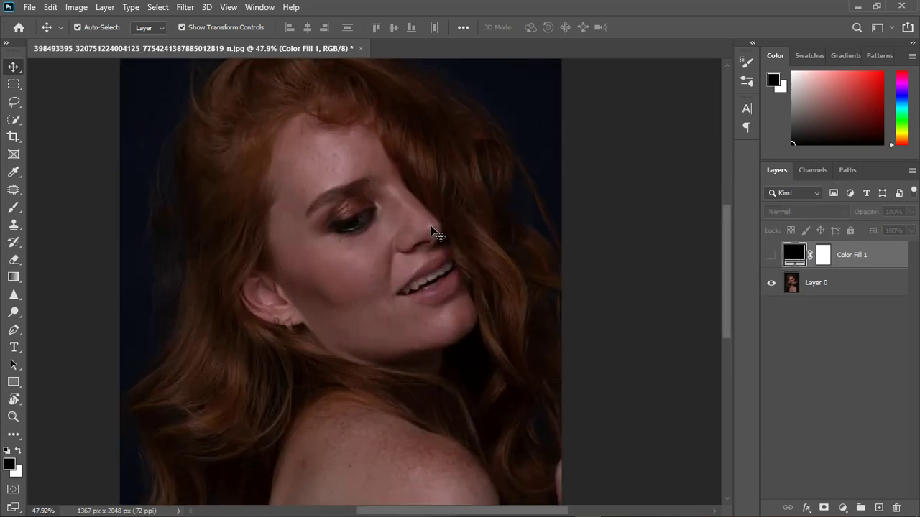
pyautogui.scroll(1, 431, 228)
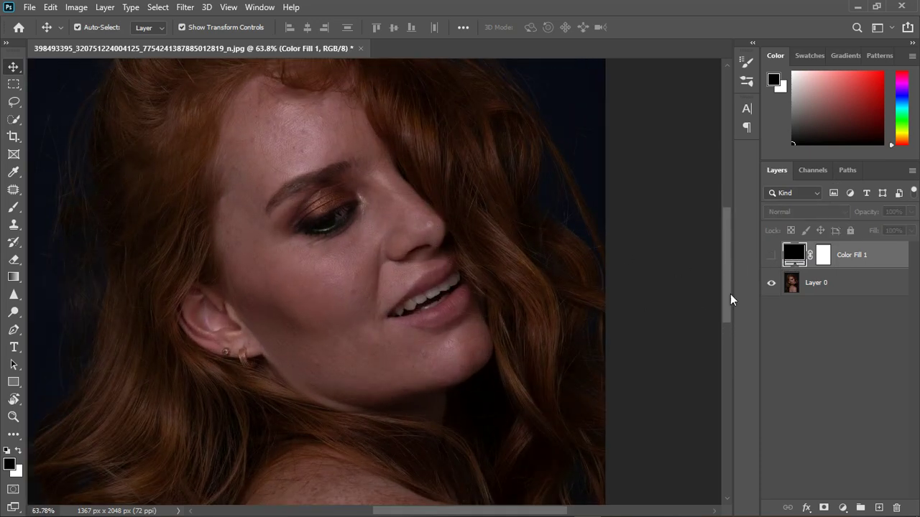
pyautogui.doubleClick(793, 256)
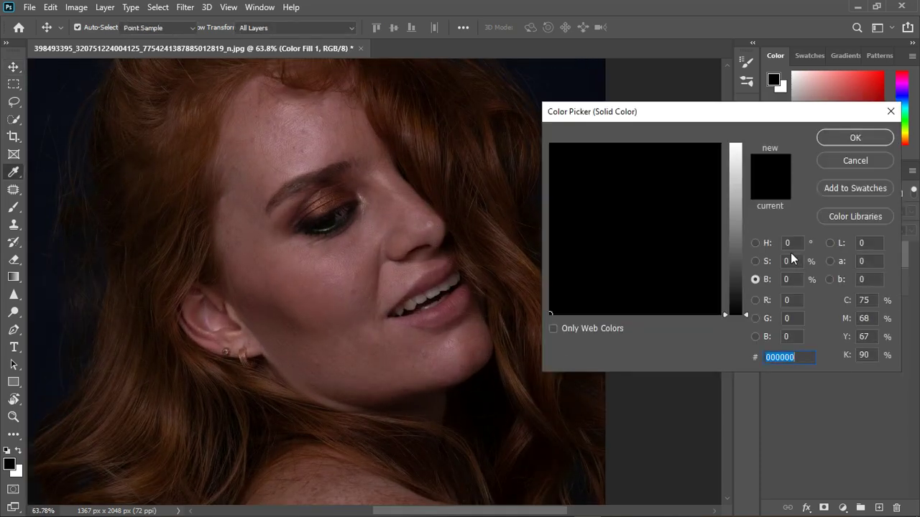
pyautogui.click(440, 297)
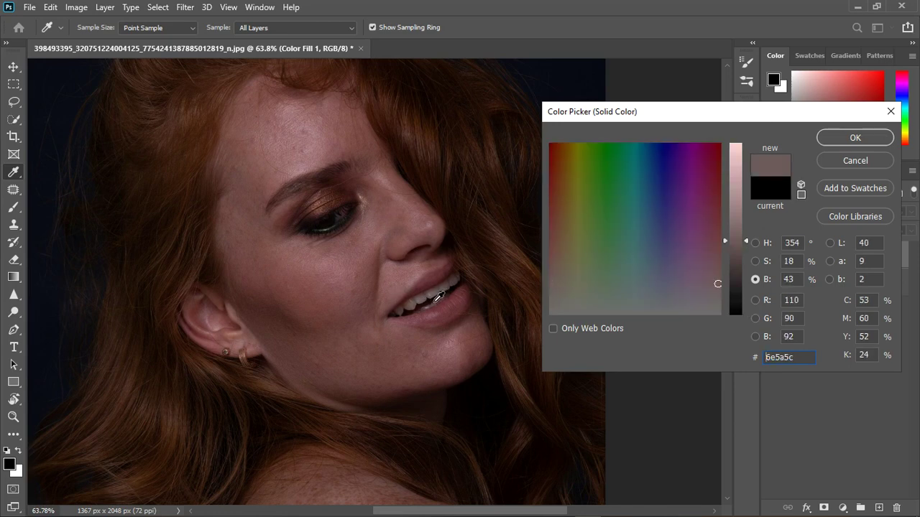
pyautogui.click(424, 303)
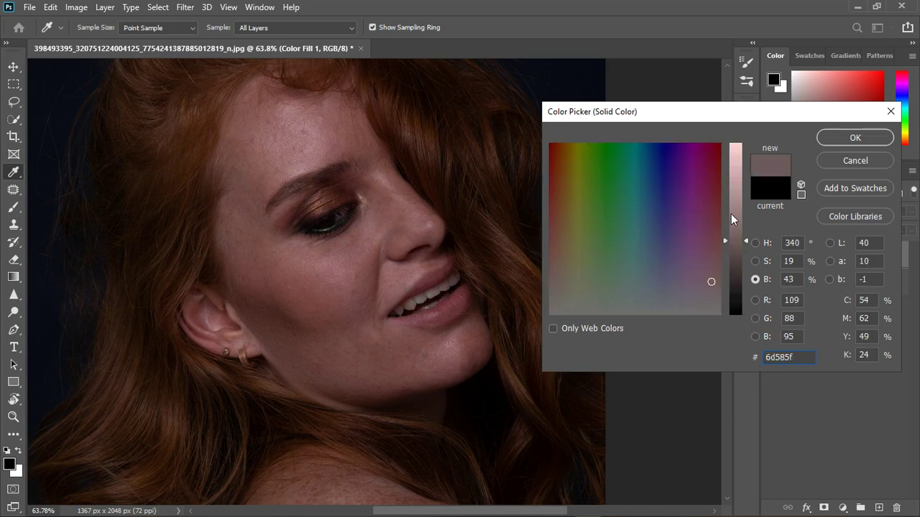
pyautogui.moveTo(744, 242); pyautogui.dragTo(741, 198)
pyautogui.click(836, 142)
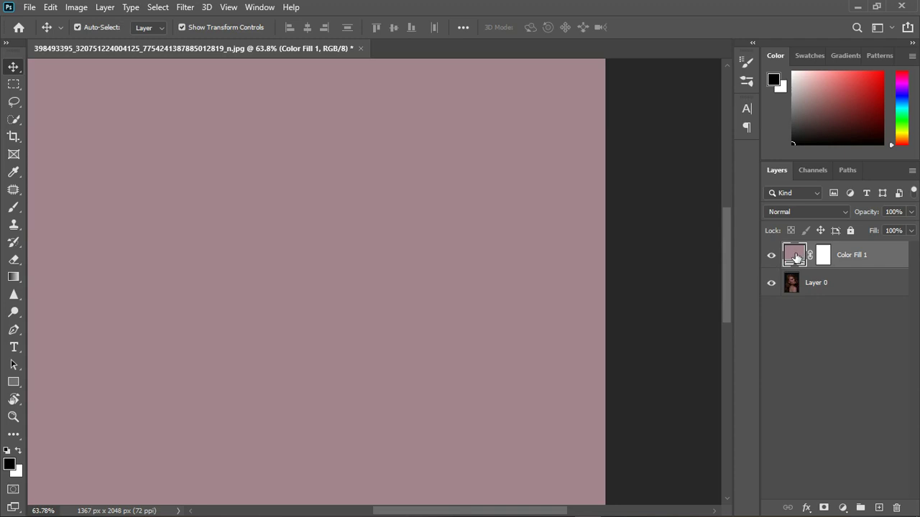
# Step: Set the color fill layer's blend mode to Divide and compare the whole photo with and without it
pyautogui.click(801, 211)
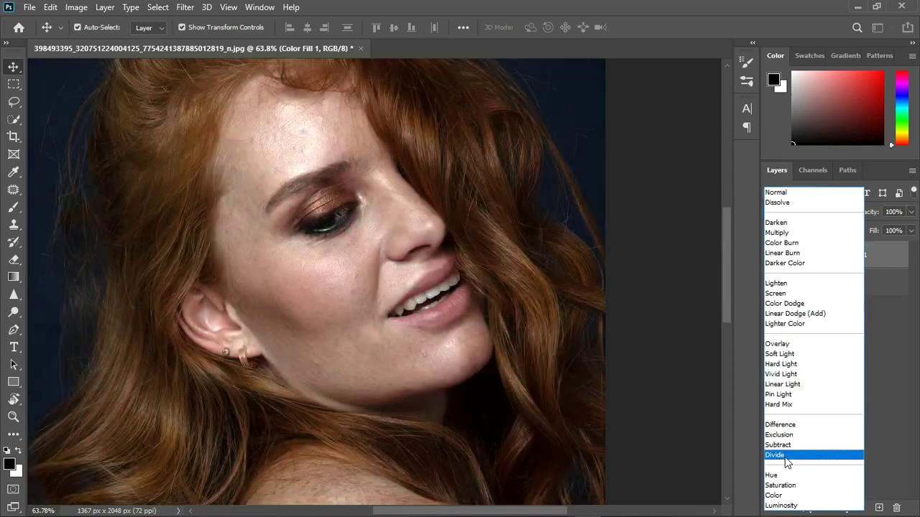
pyautogui.click(786, 454)
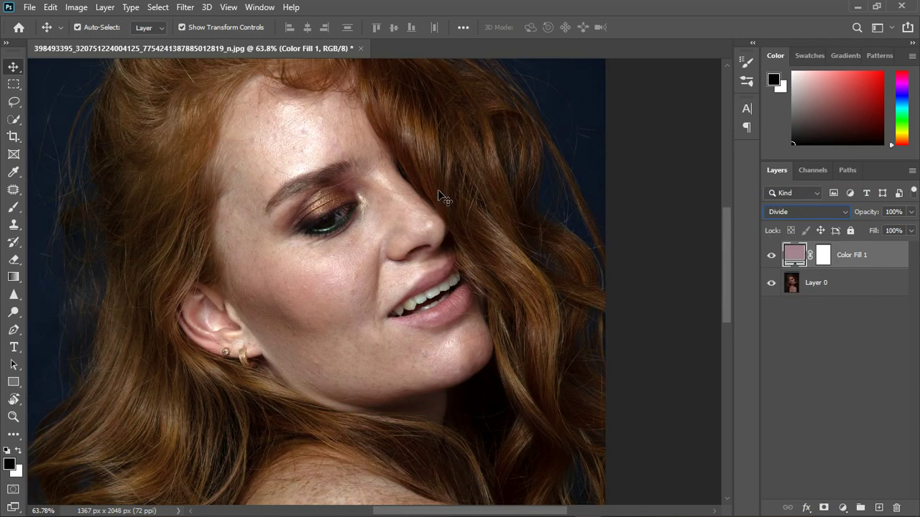
pyautogui.hotkey('ctrl', '-')
pyautogui.hotkey('ctrl', '-')
pyautogui.hotkey('ctrl', '-')
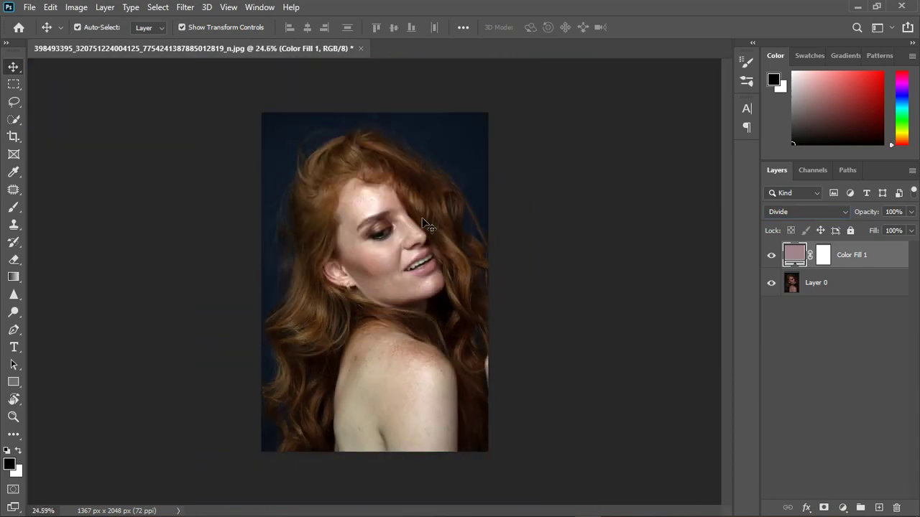
pyautogui.hotkey('ctrl', '0')
pyautogui.click(771, 255)
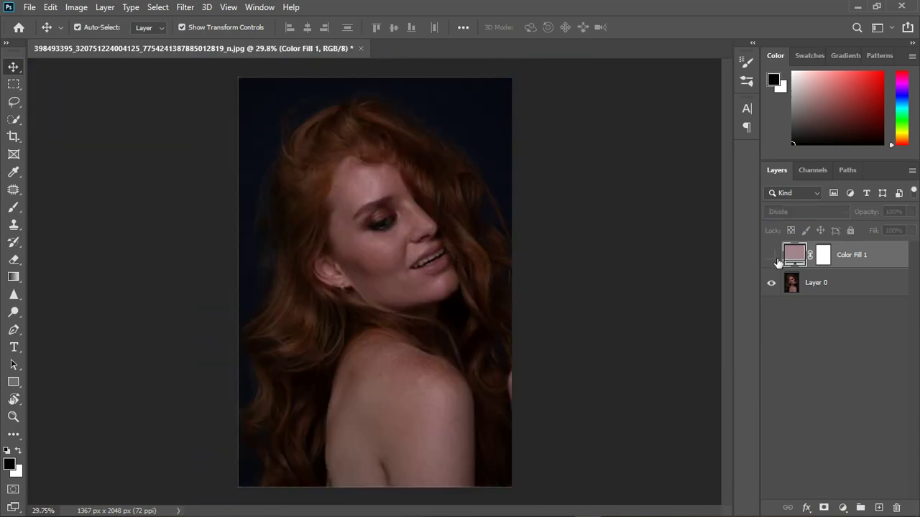
pyautogui.click(772, 255)
# Step: Fine-tune the Divide fill color to a slightly higher brightness and compare the photo with and without the layer
pyautogui.scroll(3, 416, 273)
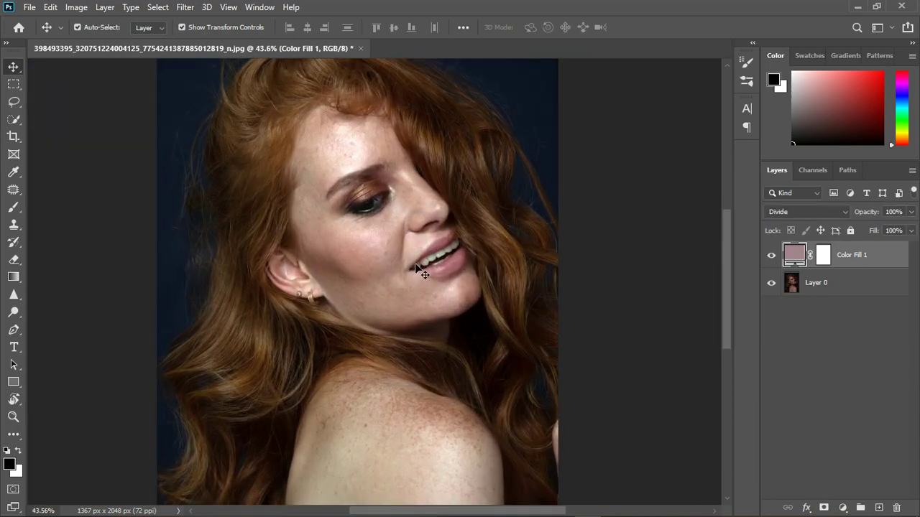
pyautogui.doubleClick(794, 254)
pyautogui.moveTo(745, 205); pyautogui.dragTo(744, 206)
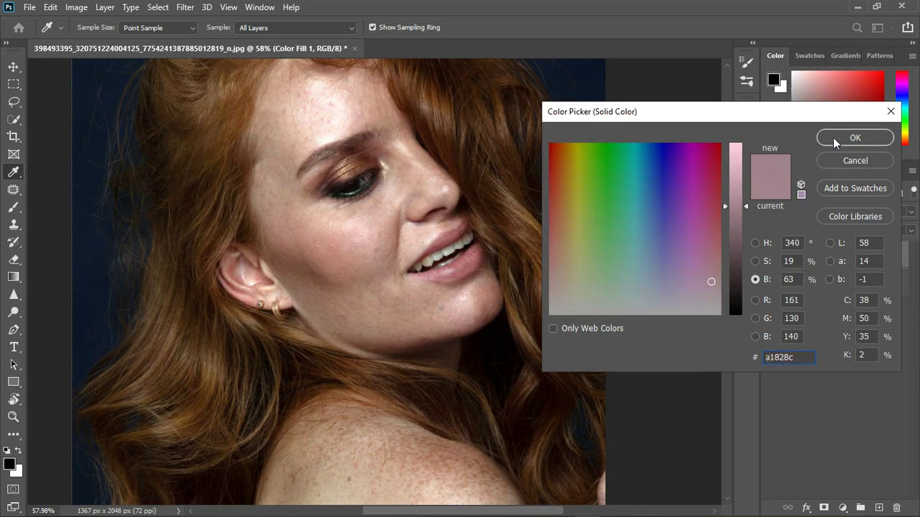
pyautogui.click(854, 137)
pyautogui.scroll(-4, 367, 218)
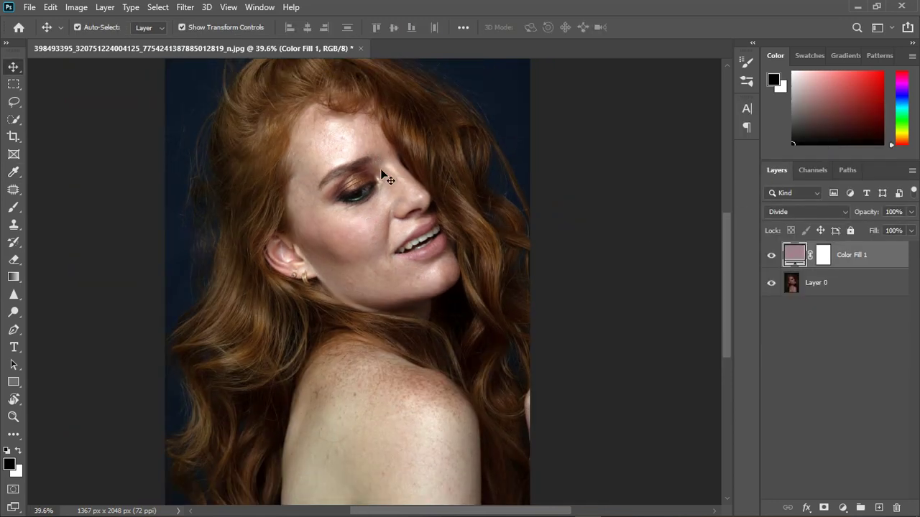
pyautogui.doubleClick(792, 257)
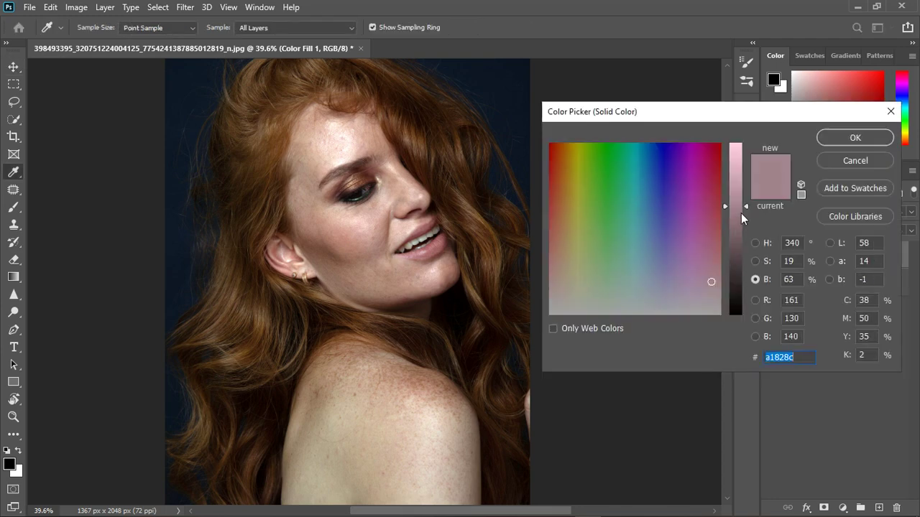
pyautogui.moveTo(745, 207); pyautogui.dragTo(746, 203)
pyautogui.click(827, 138)
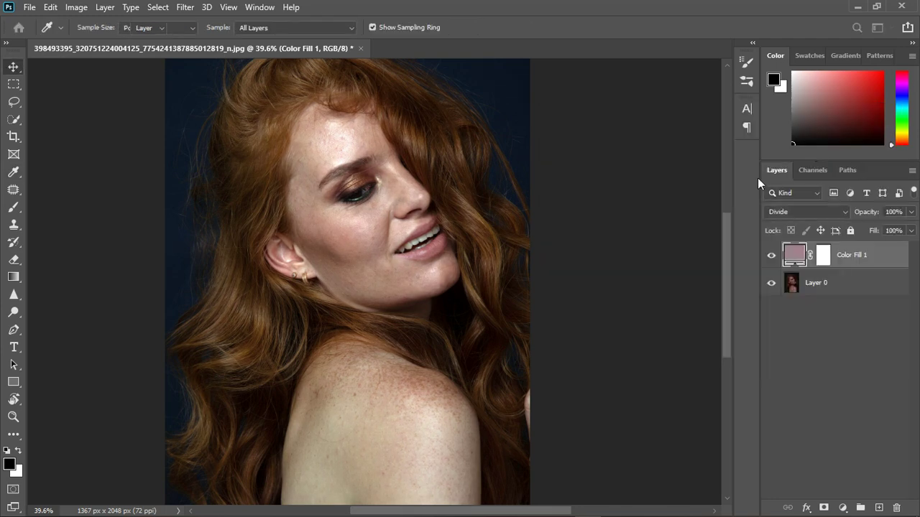
pyautogui.click(771, 256)
pyautogui.click(771, 256)
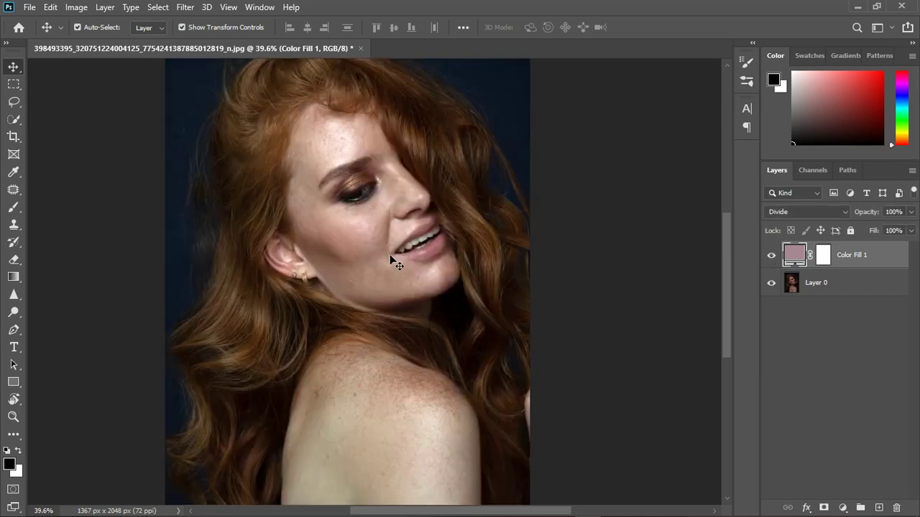
# Step: Examine the skin tones of the face and shoulder up close and in the whole portrait
pyautogui.scroll(-3, 390, 258)
pyautogui.scroll(2, 393, 251)
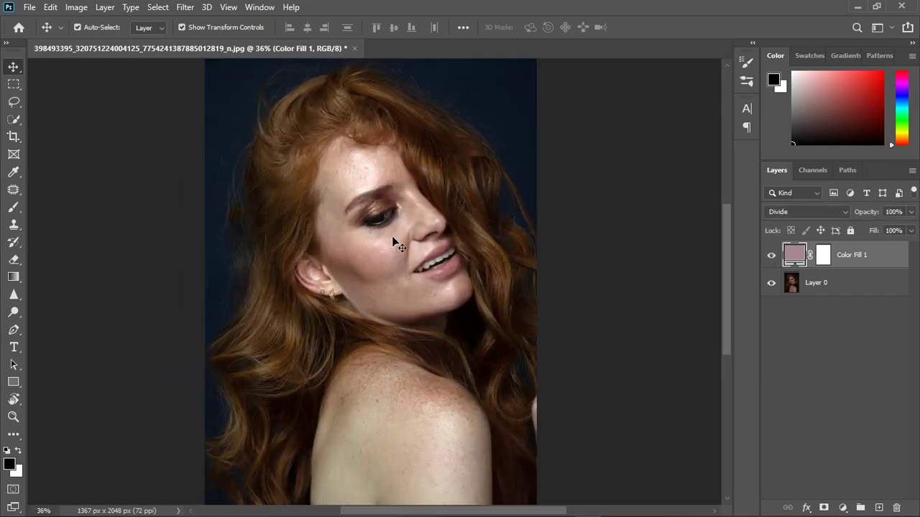
pyautogui.scroll(-2, 353, 208)
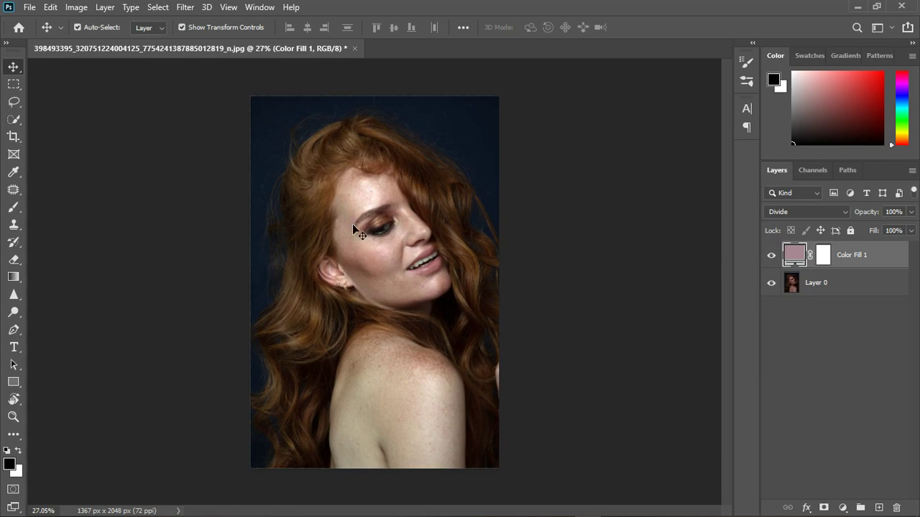
pyautogui.scroll(4, 388, 440)
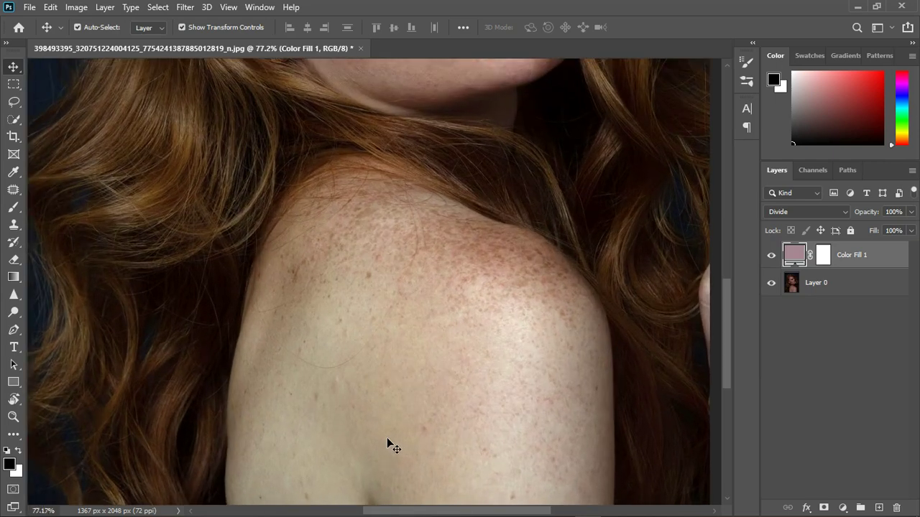
pyautogui.scroll(1, 388, 440)
pyautogui.scroll(-4, 435, 380)
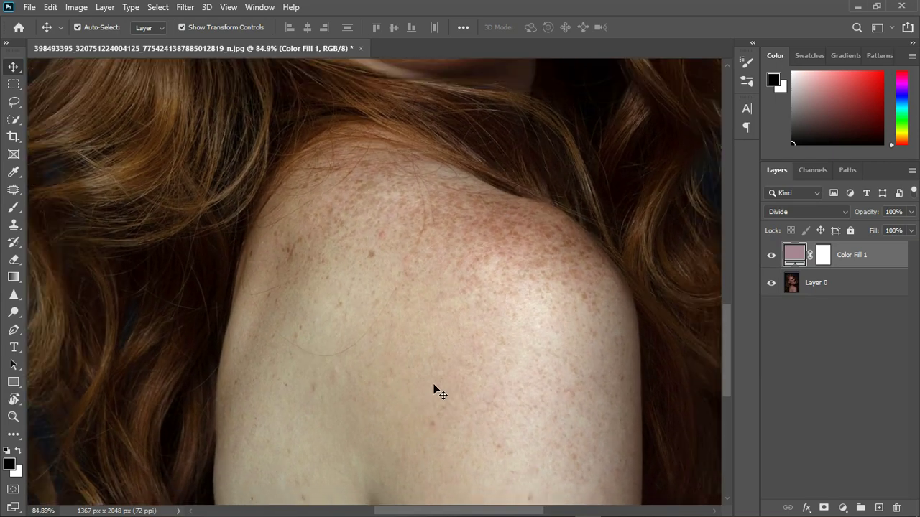
pyautogui.scroll(-1, 435, 381)
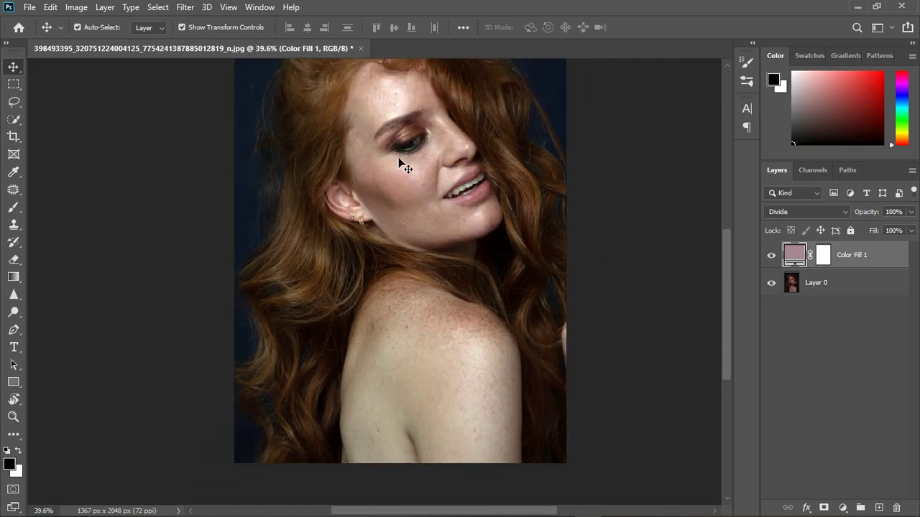
pyautogui.scroll(2, 437, 206)
pyautogui.scroll(2, 360, 157)
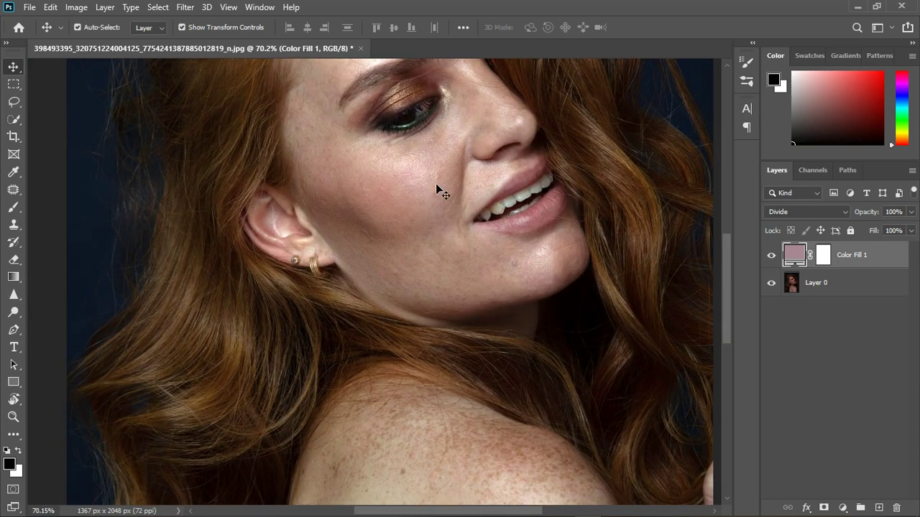
pyautogui.scroll(-3, 427, 198)
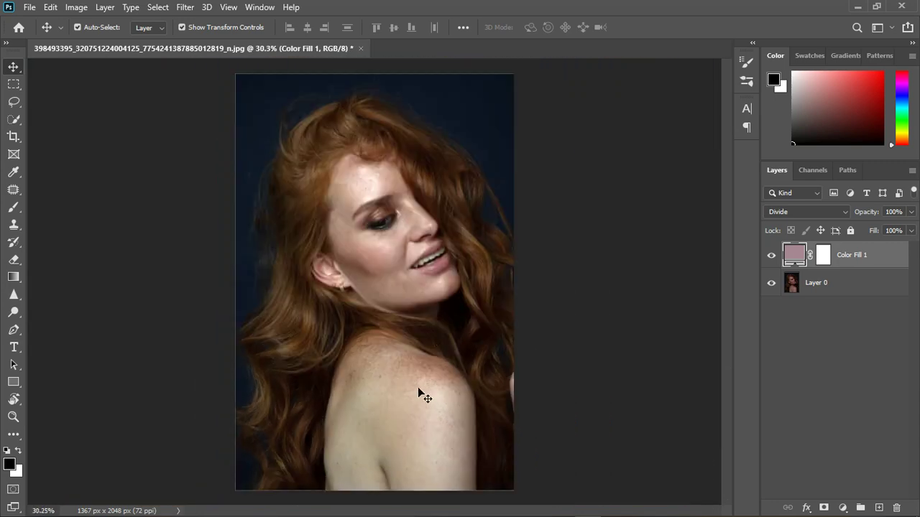
pyautogui.scroll(3, 396, 464)
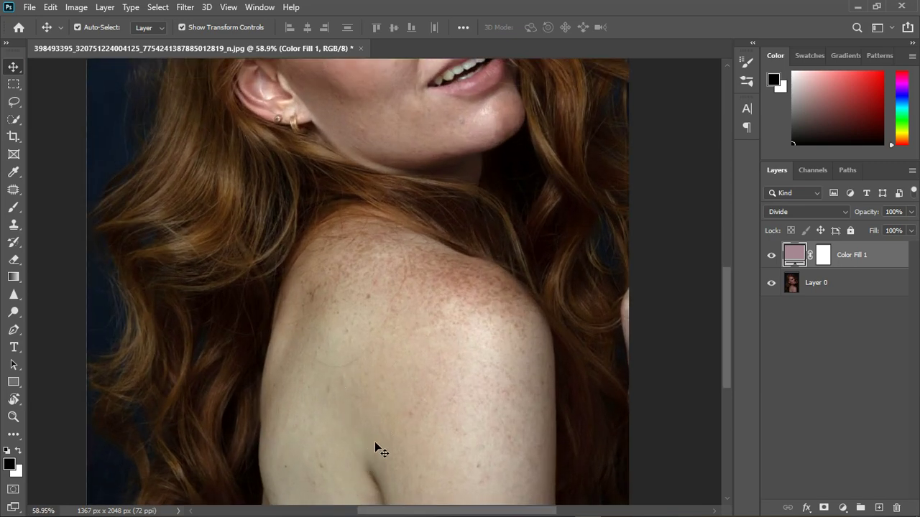
pyautogui.scroll(-3, 377, 343)
pyautogui.scroll(3, 403, 216)
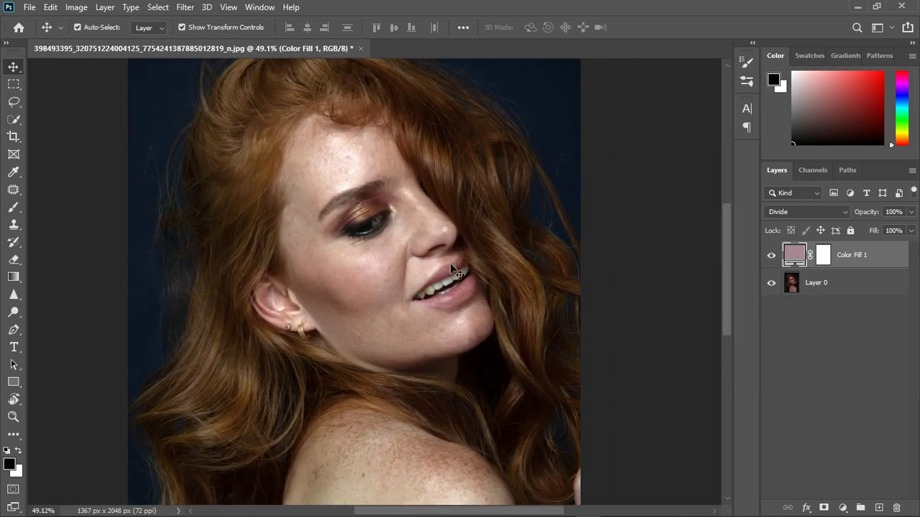
# Step: Add a Hue/Saturation adjustment layer, sample the cheek to target the Reds, and set their Hue to +180
pyautogui.click(842, 508)
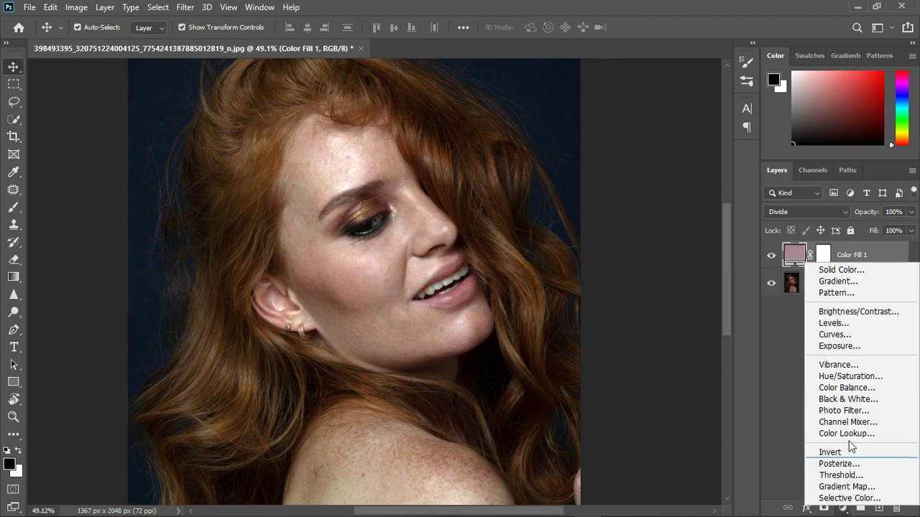
pyautogui.click(853, 377)
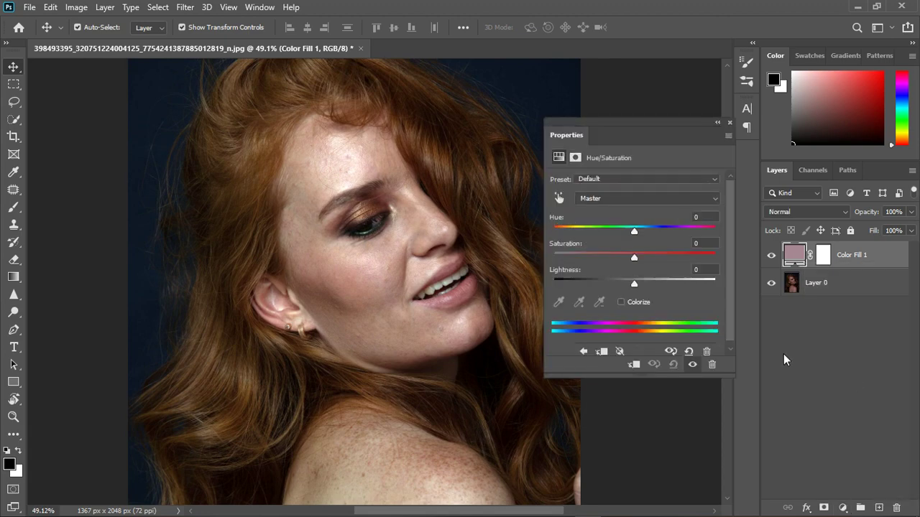
pyautogui.click(559, 198)
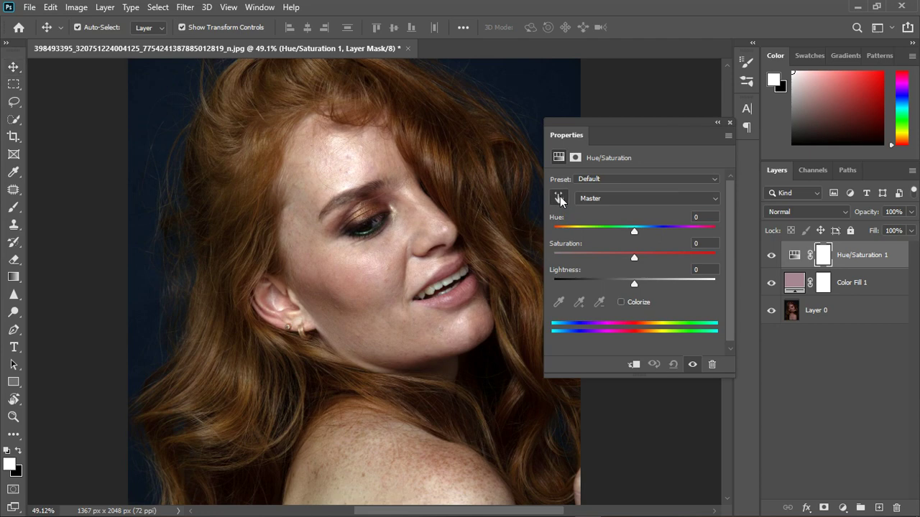
pyautogui.click(353, 292)
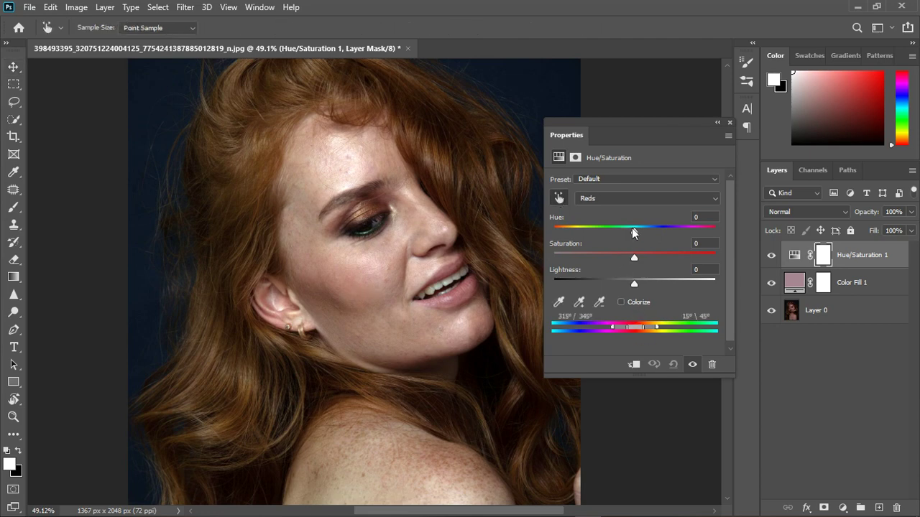
pyautogui.moveTo(634, 230); pyautogui.dragTo(716, 230)
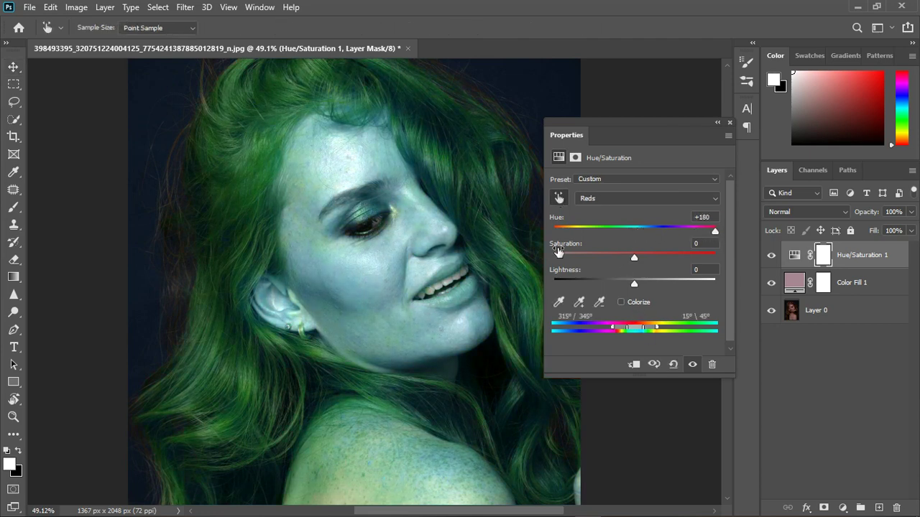
# Step: Examine which parts of the face, hair and shoulder the Reds hue shift covers, up close and in the whole portrait
pyautogui.scroll(-3, 357, 251)
pyautogui.scroll(5, 414, 446)
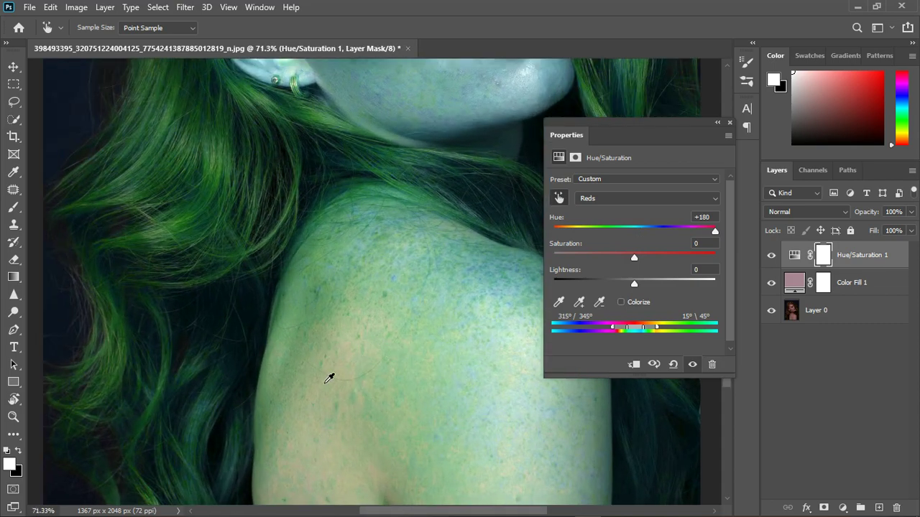
pyautogui.scroll(-1, 413, 370)
pyautogui.scroll(-1, 413, 369)
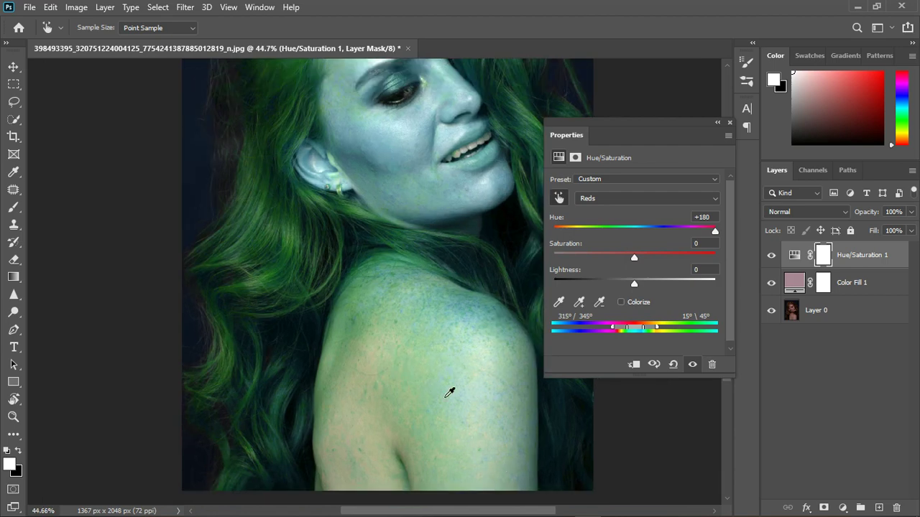
pyautogui.scroll(-2, 447, 390)
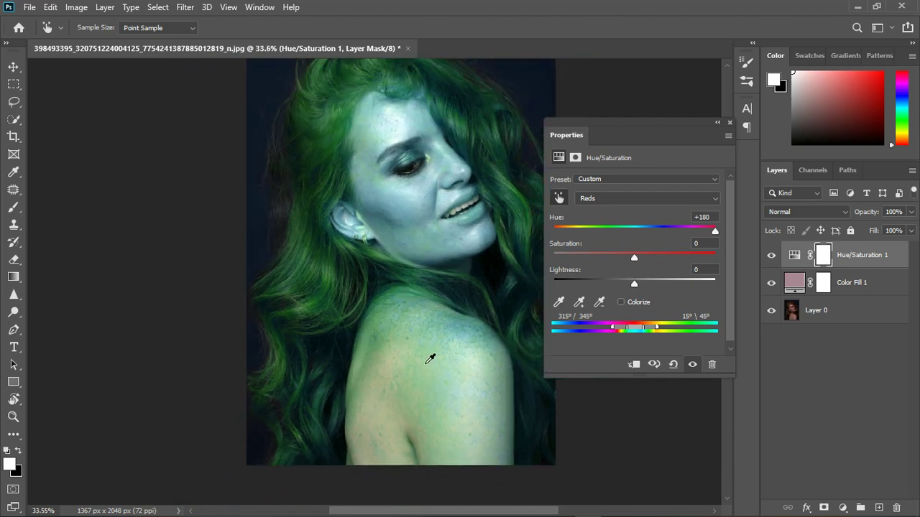
pyautogui.scroll(3, 422, 355)
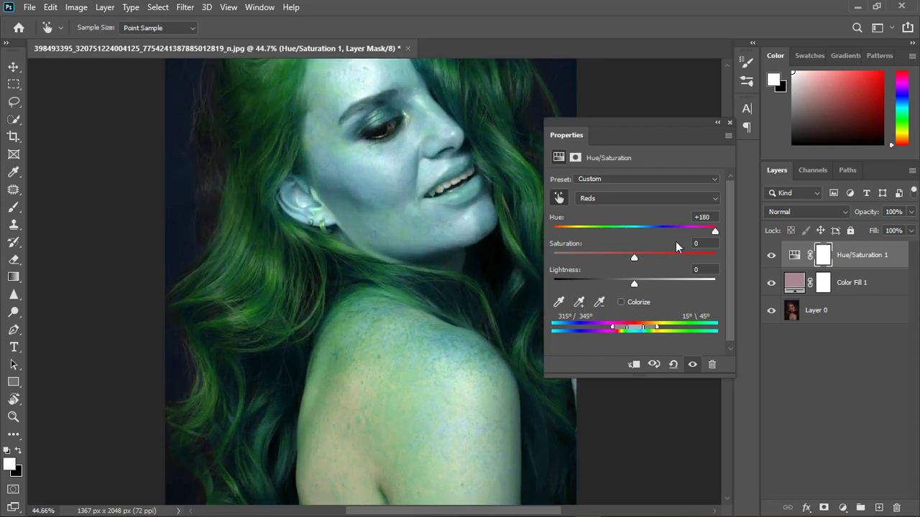
pyautogui.scroll(-2, 400, 343)
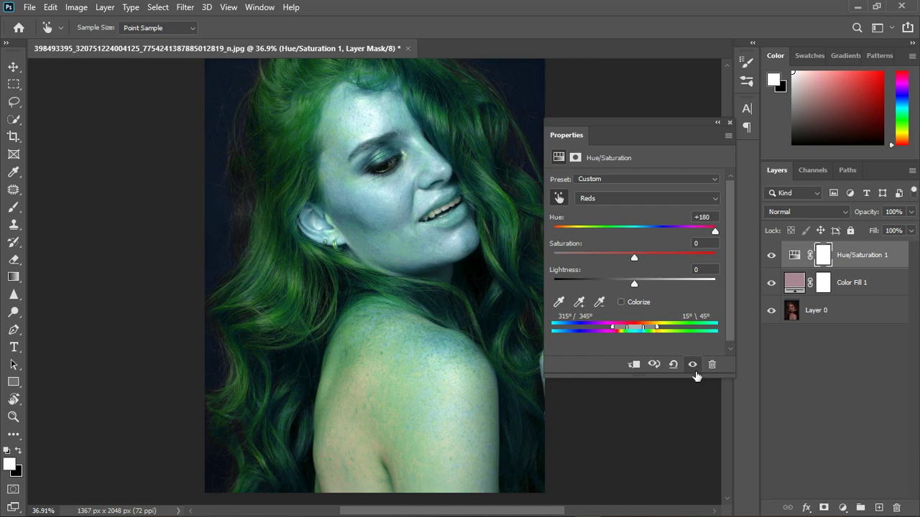
# Step: Compare the face up close with and without the Hue/Saturation adjustment to judge which skin areas are targeted
pyautogui.click(693, 366)
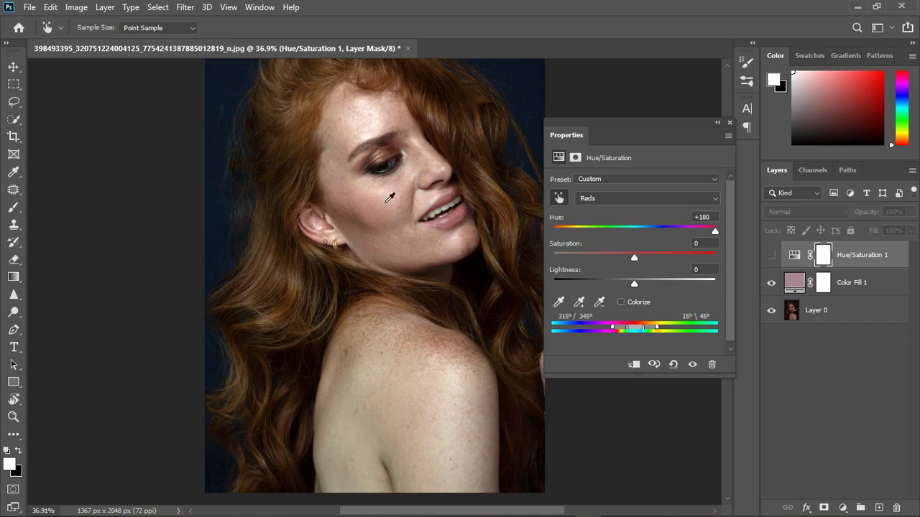
pyautogui.scroll(4, 389, 197)
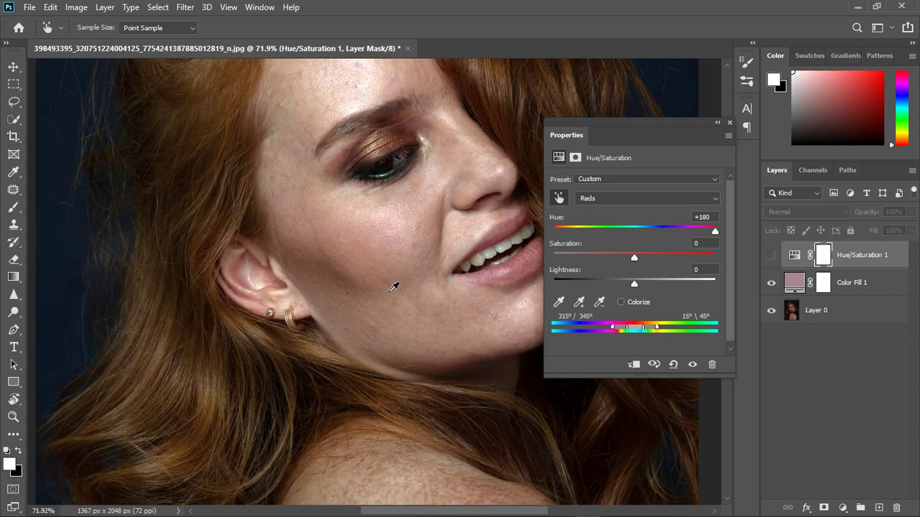
pyautogui.scroll(2, 394, 287)
pyautogui.scroll(-2, 335, 302)
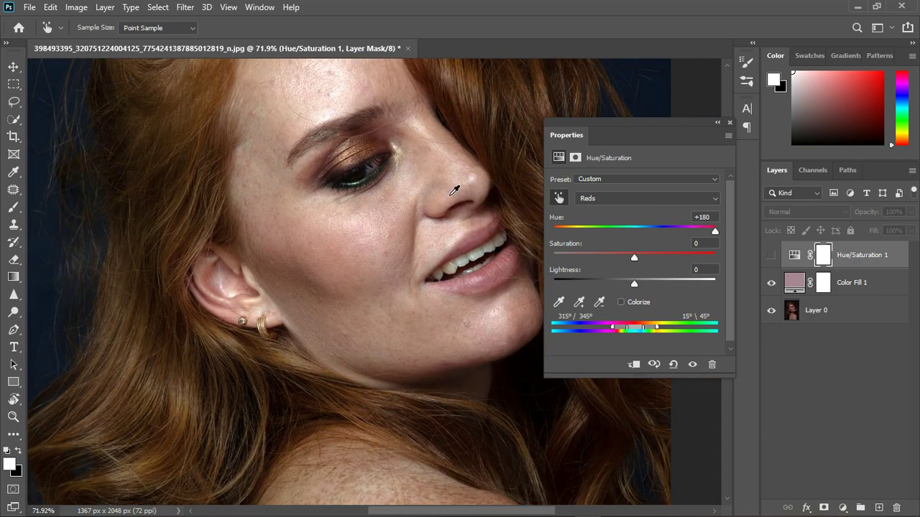
pyautogui.scroll(2, 454, 191)
pyautogui.scroll(-2, 431, 202)
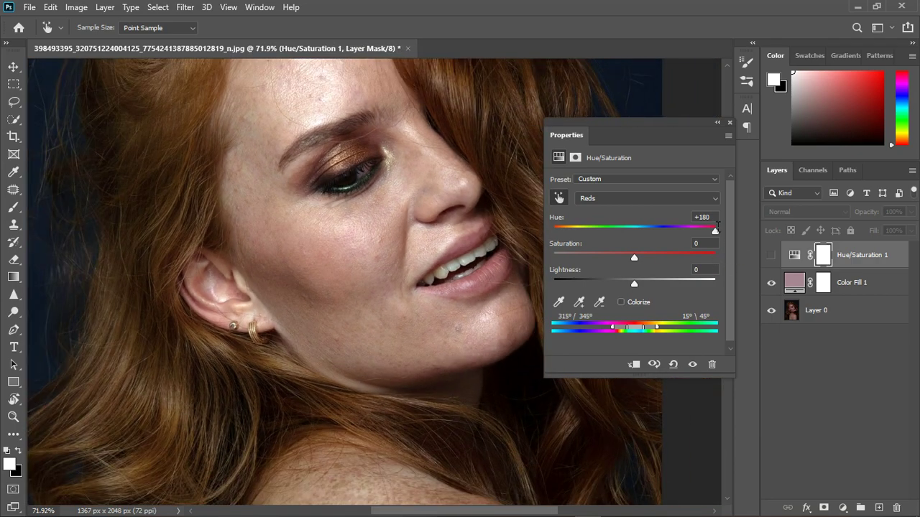
pyautogui.click(692, 365)
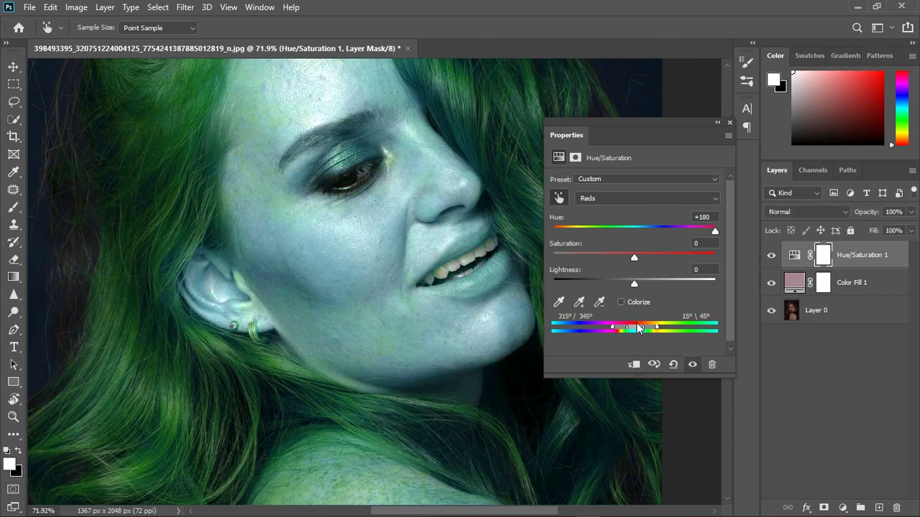
# Step: Shift the Reds color range to 300°/329° and 0°\29° so it targets the reddish skin areas
pyautogui.moveTo(637, 328)
pyautogui.mouseDown()
pyautogui.moveTo(694, 329)
pyautogui.moveTo(624, 333)
pyautogui.mouseUp()
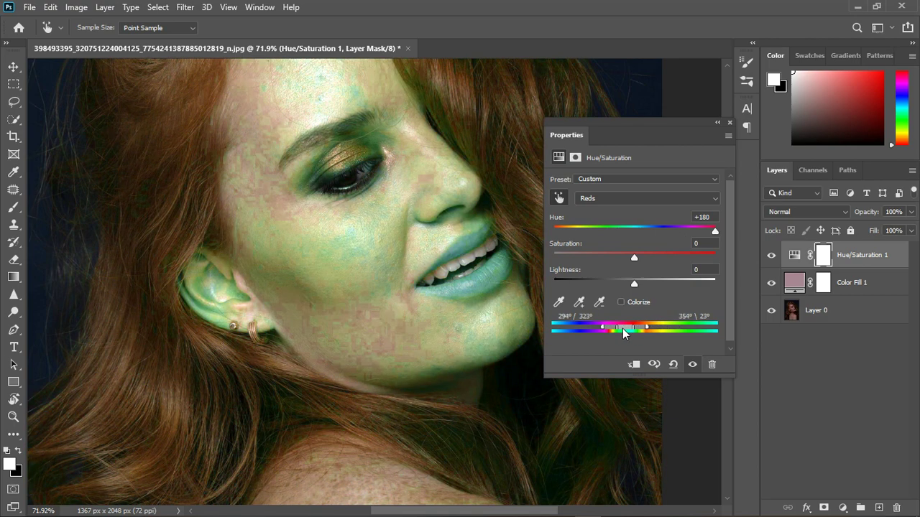
pyautogui.scroll(-6, 370, 232)
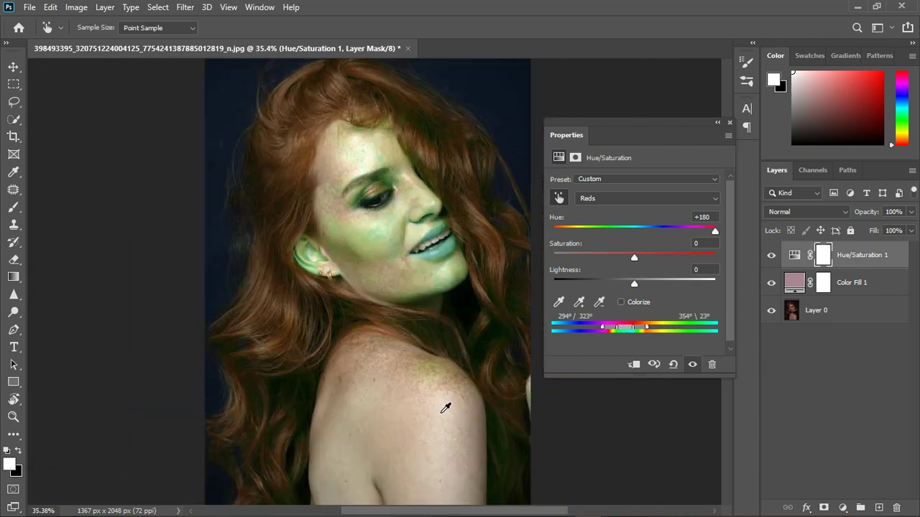
pyautogui.scroll(2, 446, 407)
pyautogui.moveTo(633, 330); pyautogui.dragTo(629, 332)
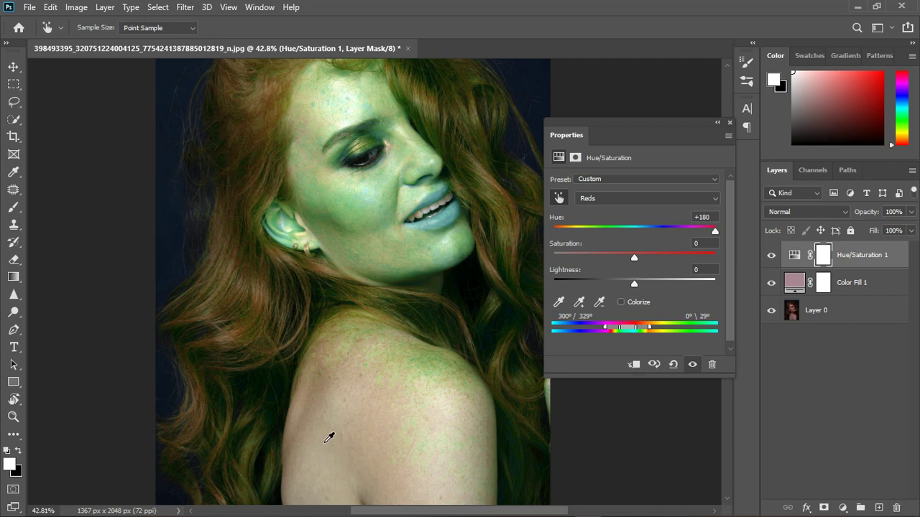
# Step: Reset the Reds Hue to 0, raise it to +19, and compare the portrait with and without the adjustment
pyautogui.click(693, 218)
pyautogui.write('0')
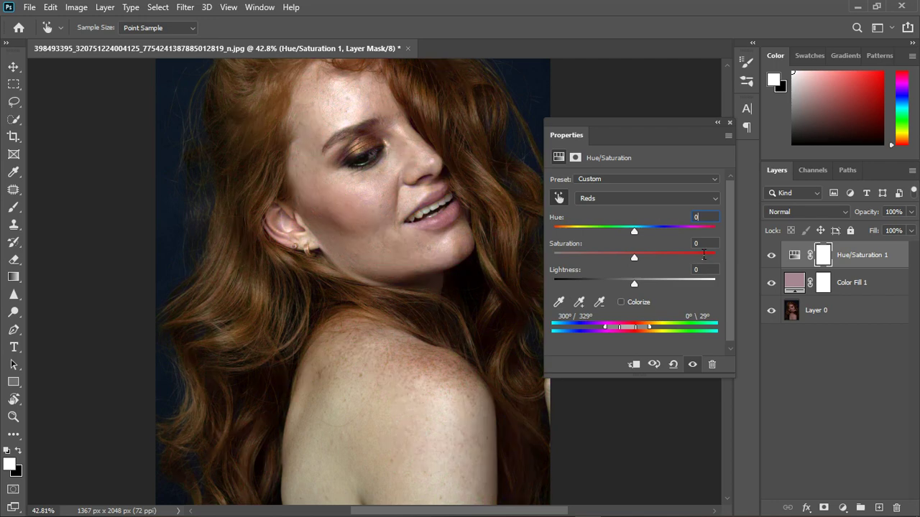
pyautogui.moveTo(638, 228); pyautogui.dragTo(649, 229)
pyautogui.click(694, 365)
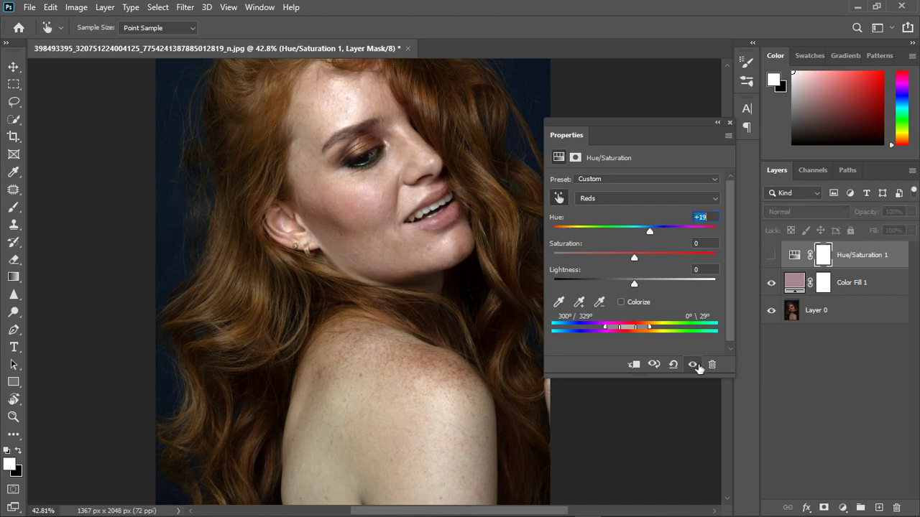
pyautogui.click(694, 365)
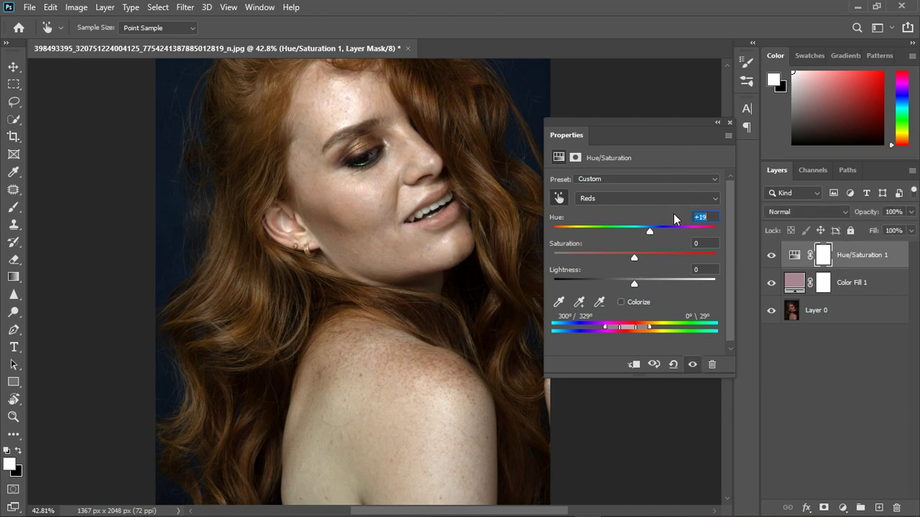
# Step: Close the adjustment settings and compare the skin tones with and without the Hue/Saturation layer, in the whole photo and closer up
pyautogui.click(729, 127)
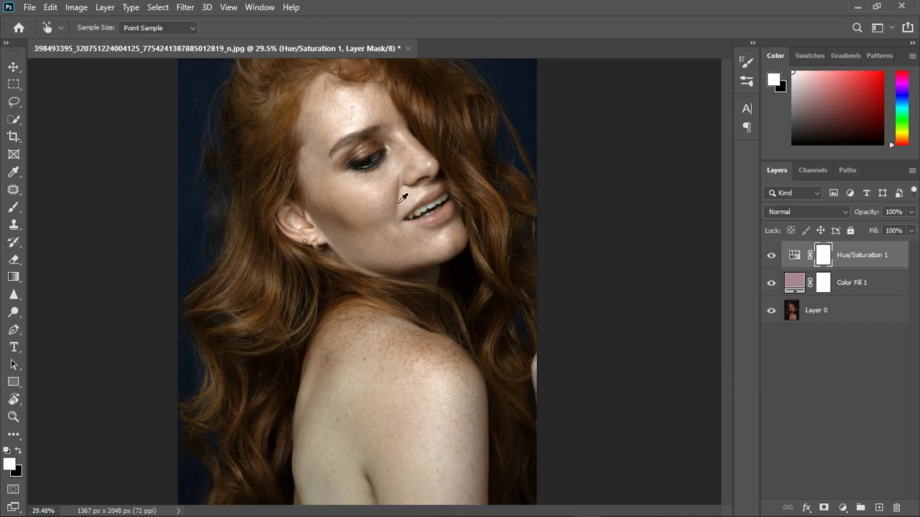
pyautogui.hotkey('ctrl', '-')
pyautogui.hotkey('ctrl', '-')
pyautogui.hotkey('ctrl', '0')
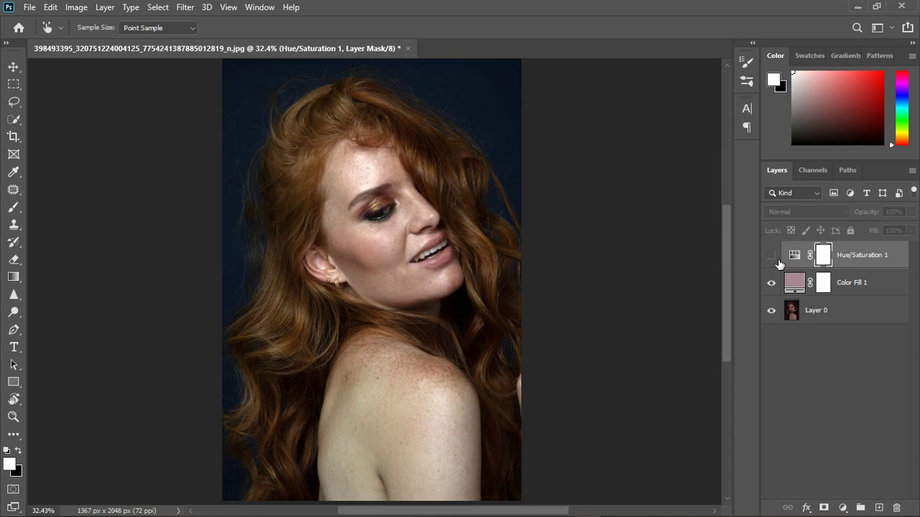
pyautogui.click(772, 256)
pyautogui.scroll(5, 453, 265)
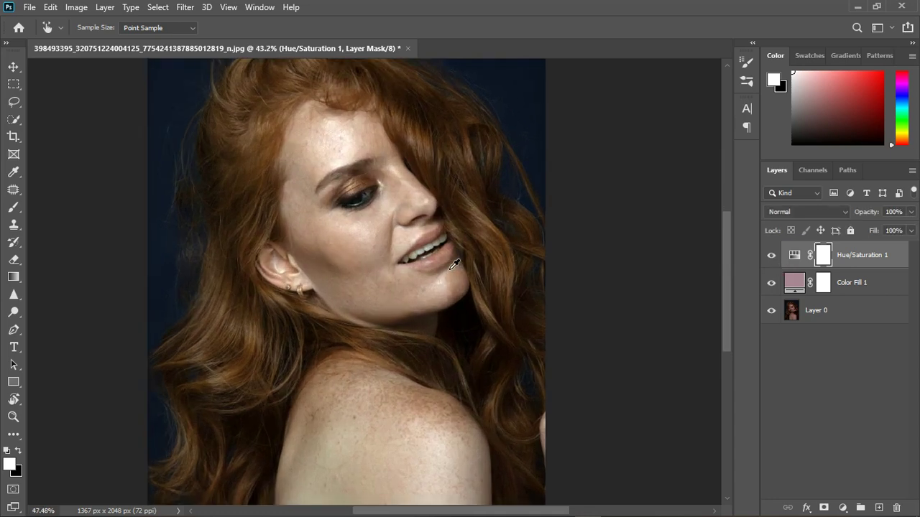
pyautogui.scroll(-1, 329, 166)
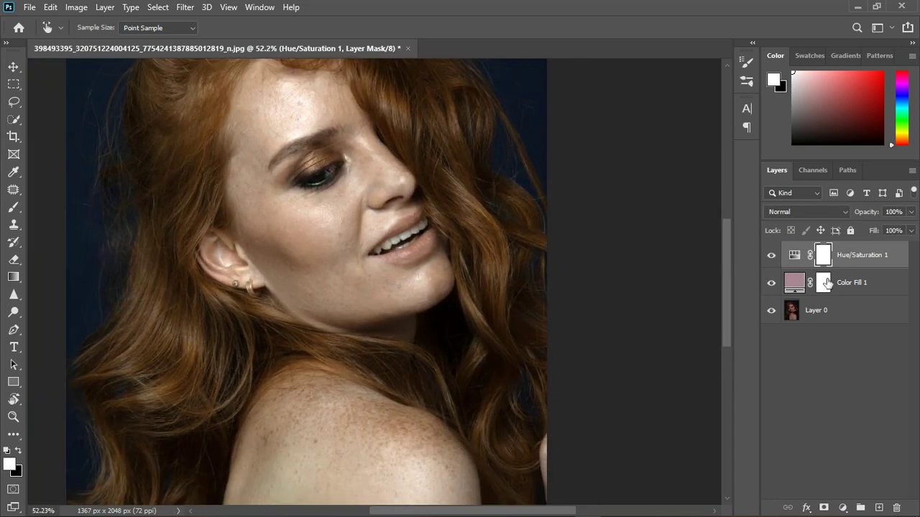
# Step: Paint black with the Brush over the lips on the Hue/Saturation 1 mask, and compare with and without the layer
pyautogui.click(14, 207)
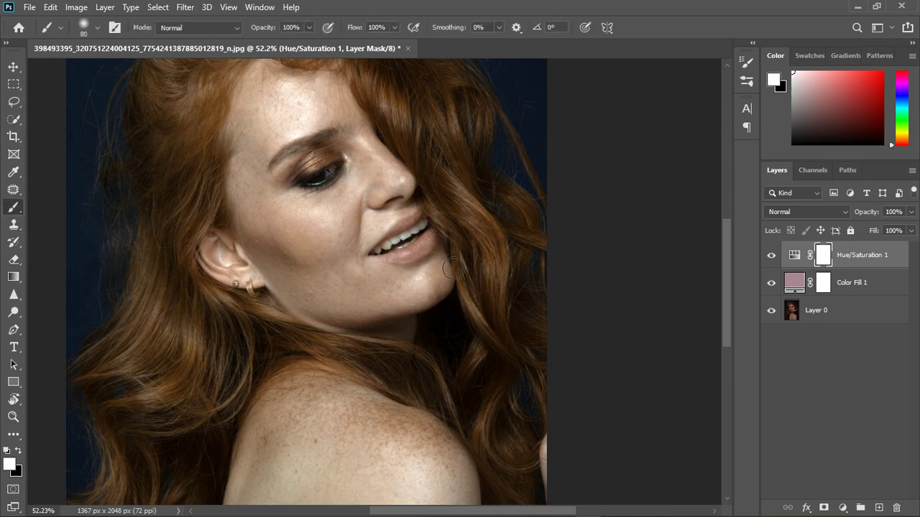
pyautogui.click(18, 450)
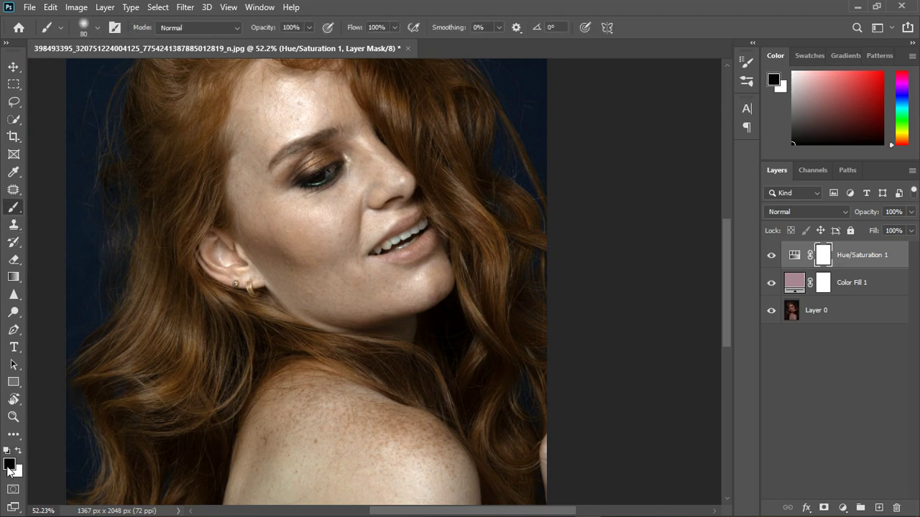
pyautogui.scroll(1, 410, 251)
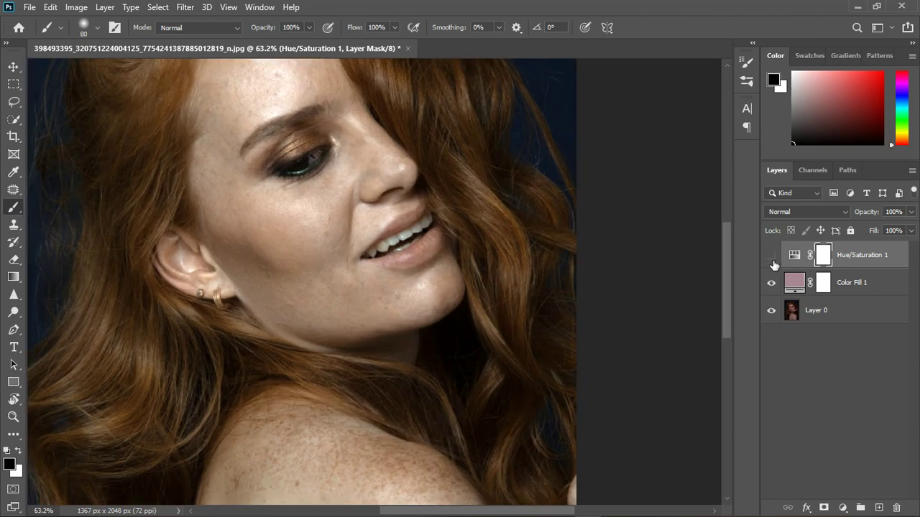
pyautogui.click(773, 263)
pyautogui.moveTo(442, 253)
pyautogui.mouseDown()
pyautogui.moveTo(431, 260)
pyautogui.moveTo(420, 241)
pyautogui.moveTo(371, 263)
pyautogui.moveTo(393, 266)
pyautogui.moveTo(441, 240)
pyautogui.moveTo(434, 256)
pyautogui.mouseUp()
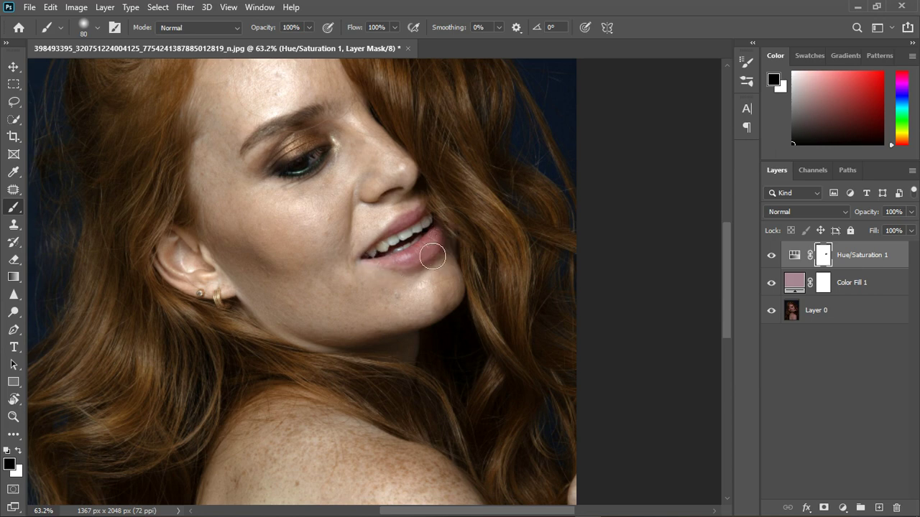
pyautogui.click(778, 262)
pyautogui.click(774, 258)
# Step: Paint black over the eye makeup on the Hue/Saturation 1 mask, and compare the face with and without the layer
pyautogui.moveTo(325, 161)
pyautogui.mouseDown()
pyautogui.moveTo(320, 182)
pyautogui.moveTo(289, 182)
pyautogui.moveTo(314, 161)
pyautogui.moveTo(297, 168)
pyautogui.moveTo(317, 161)
pyautogui.mouseUp()
pyautogui.click(772, 256)
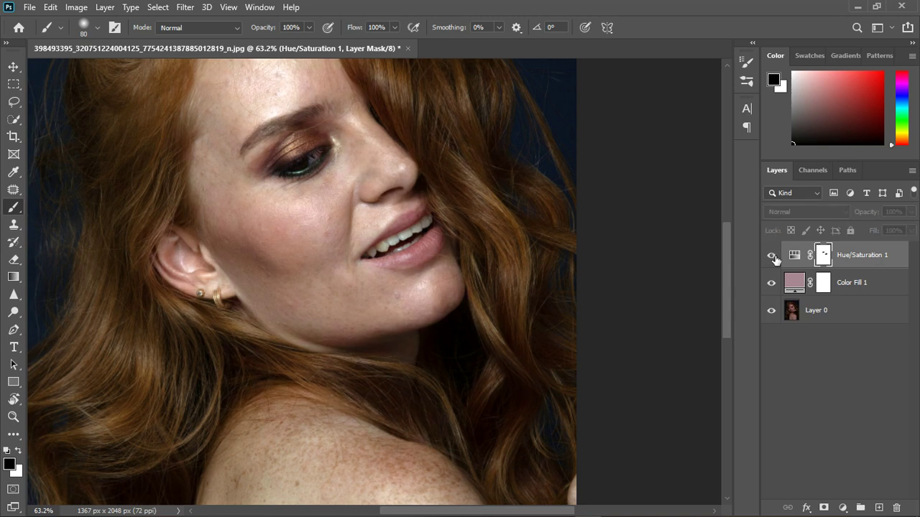
pyautogui.click(772, 256)
pyautogui.scroll(-5, 381, 291)
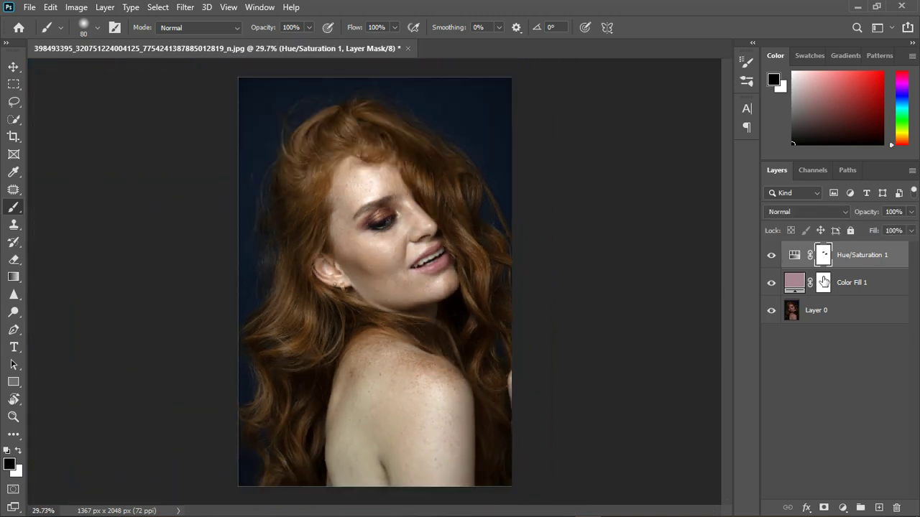
# Step: Reopen the Hue/Saturation 1 settings, set the Reds Hue to +16, and close the settings
pyautogui.doubleClick(797, 259)
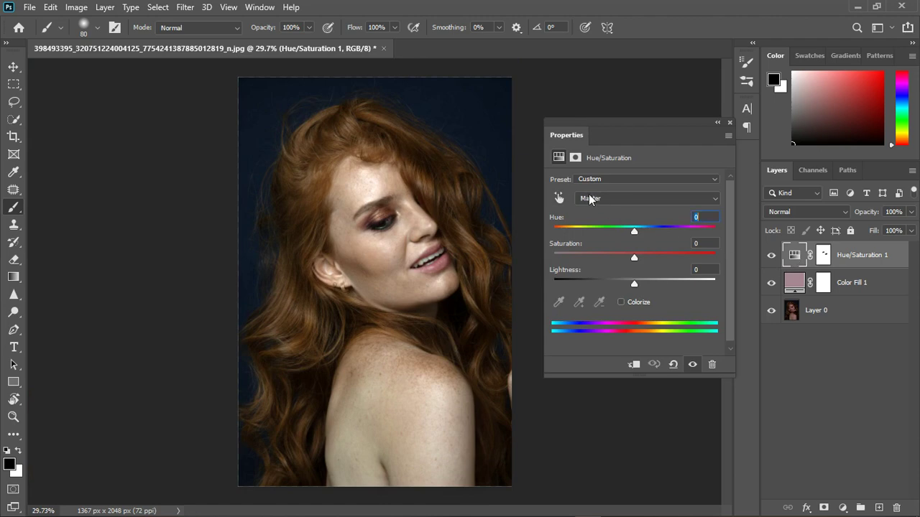
pyautogui.click(637, 198)
pyautogui.click(619, 220)
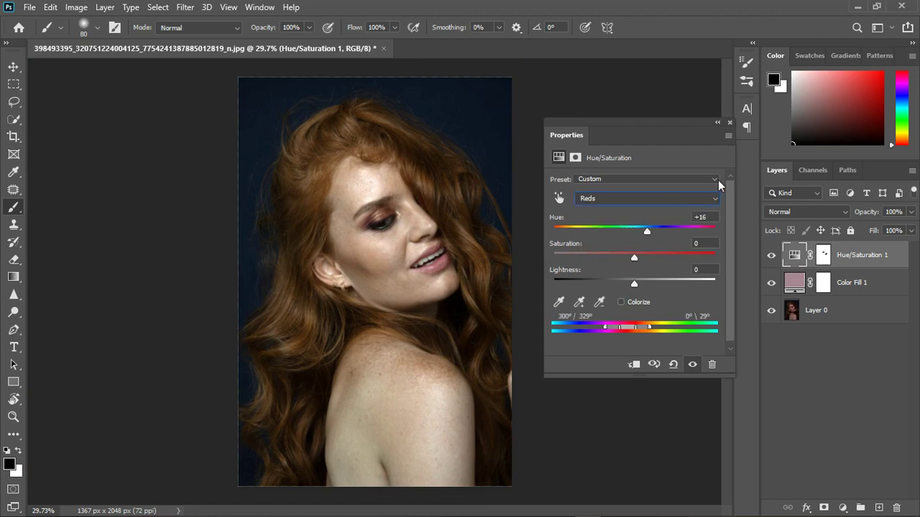
pyautogui.click(728, 126)
# Step: Examine the remaining color differences between the face, shoulder and back, in the whole portrait and up close
pyautogui.scroll(-1, 376, 261)
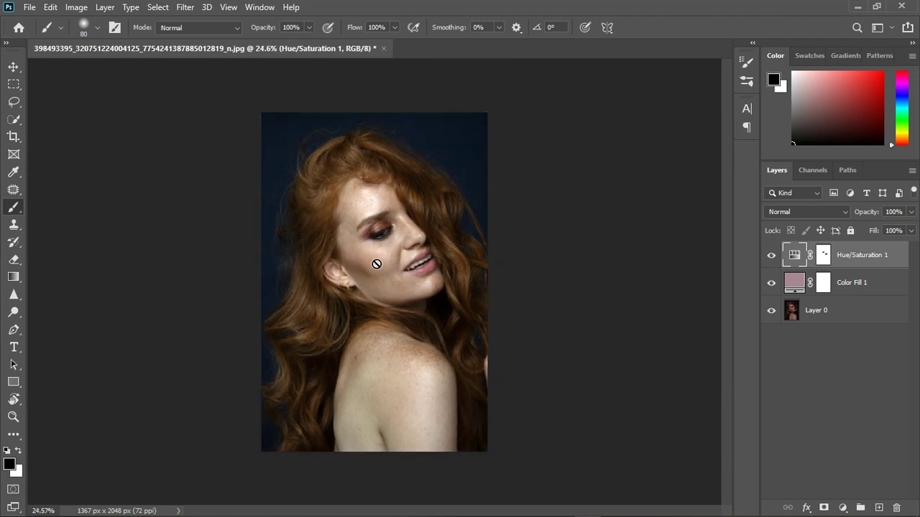
pyautogui.scroll(2, 381, 266)
pyautogui.scroll(-1, 381, 266)
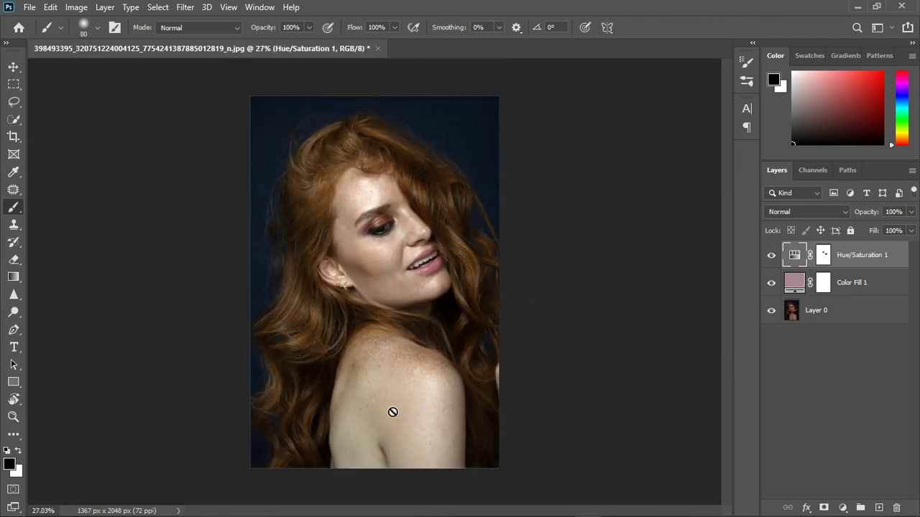
pyautogui.scroll(1, 382, 465)
pyautogui.scroll(1, 382, 465)
pyautogui.scroll(1, 380, 461)
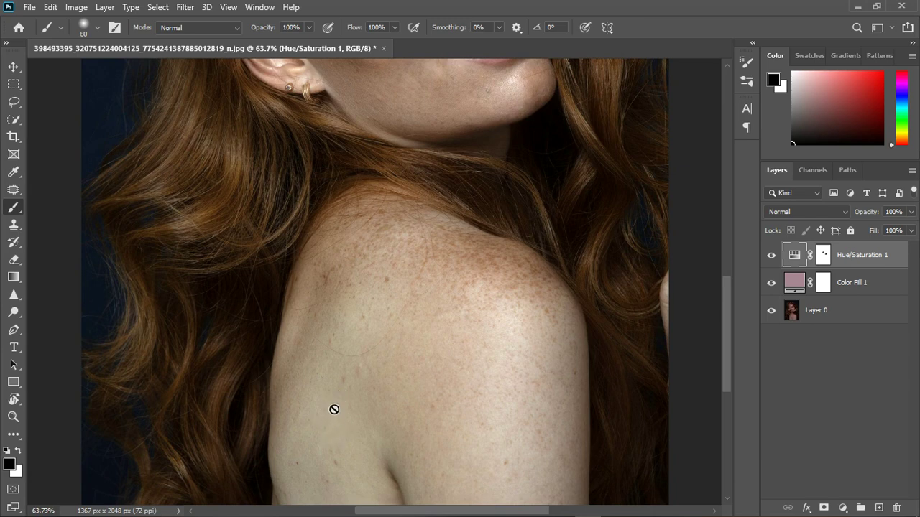
pyautogui.scroll(-1, 354, 424)
pyautogui.scroll(-1, 357, 422)
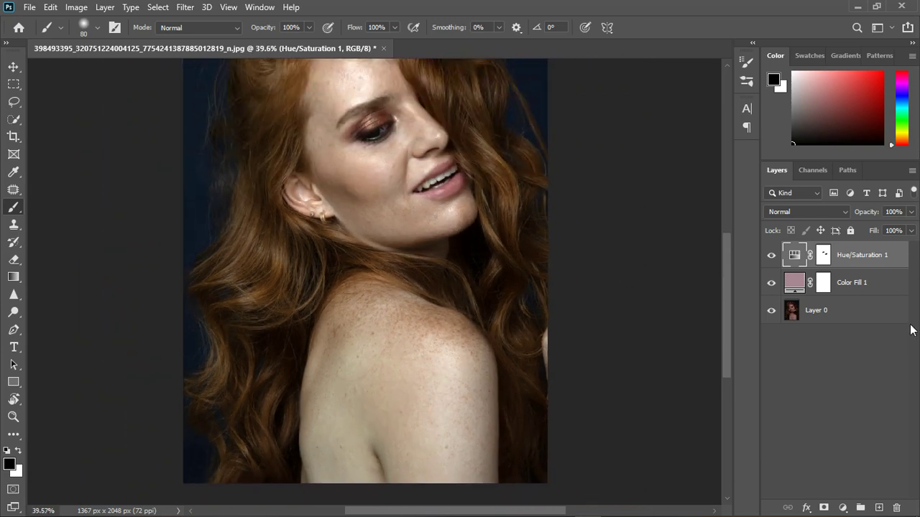
# Step: Add a second Hue/Saturation adjustment layer above Hue/Saturation 1 and close its settings
pyautogui.click(842, 507)
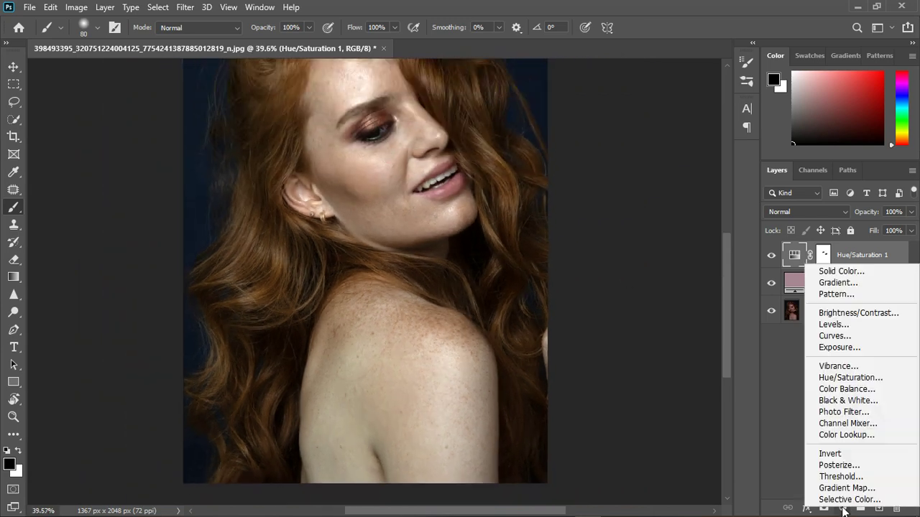
pyautogui.click(843, 376)
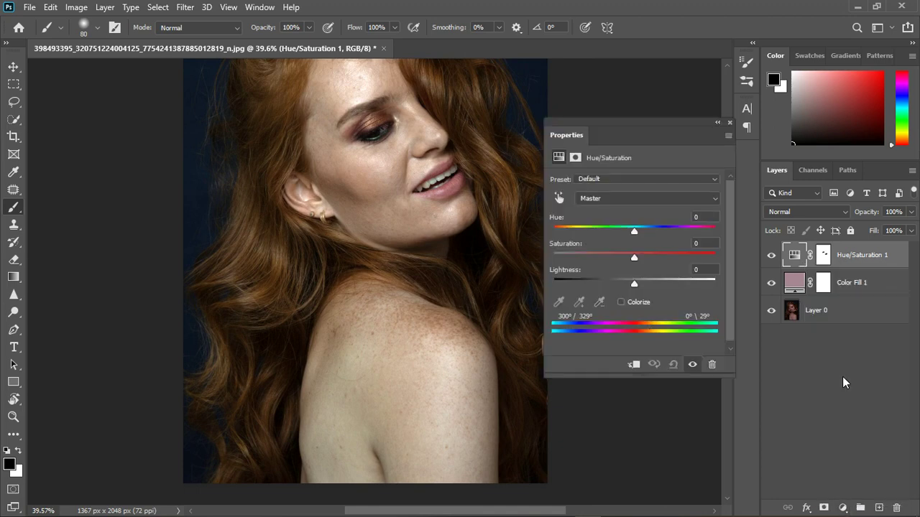
pyautogui.click(730, 123)
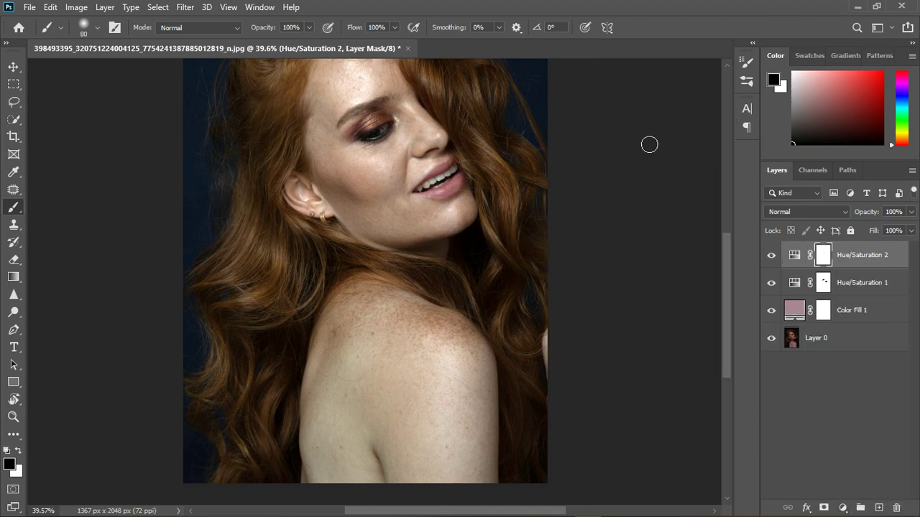
# Step: Mask Hue/Saturation 2 with a Color Range selection sampled from the greenish skin on the lower back, at Fuzziness 24
pyautogui.click(158, 7)
pyautogui.click(189, 139)
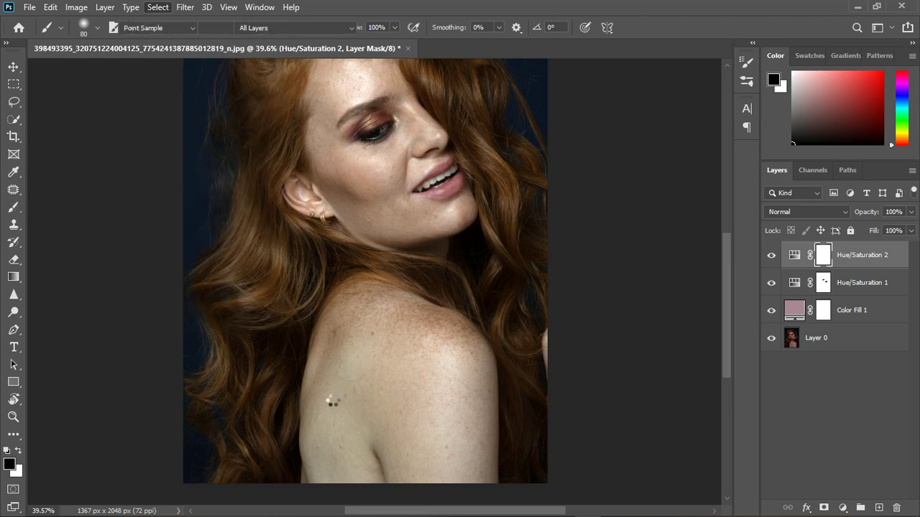
pyautogui.click(329, 440)
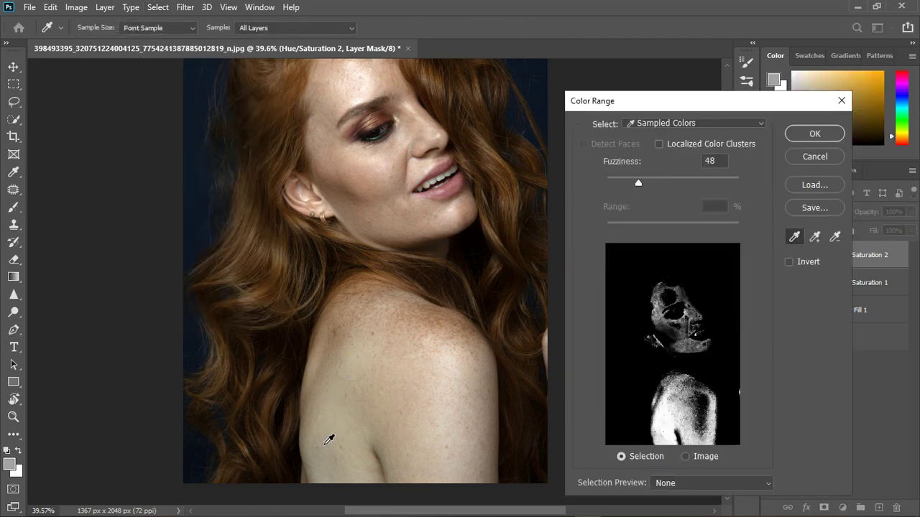
pyautogui.moveTo(636, 183); pyautogui.dragTo(626, 183)
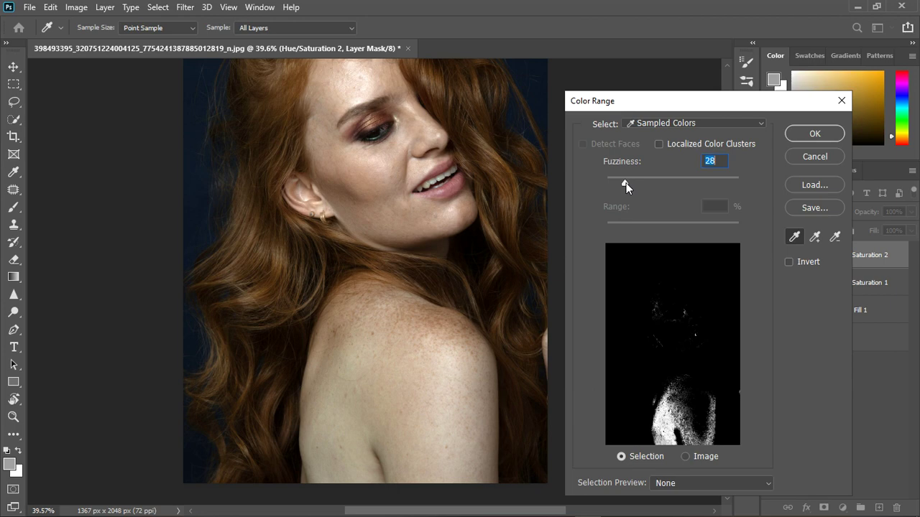
pyautogui.click(319, 439)
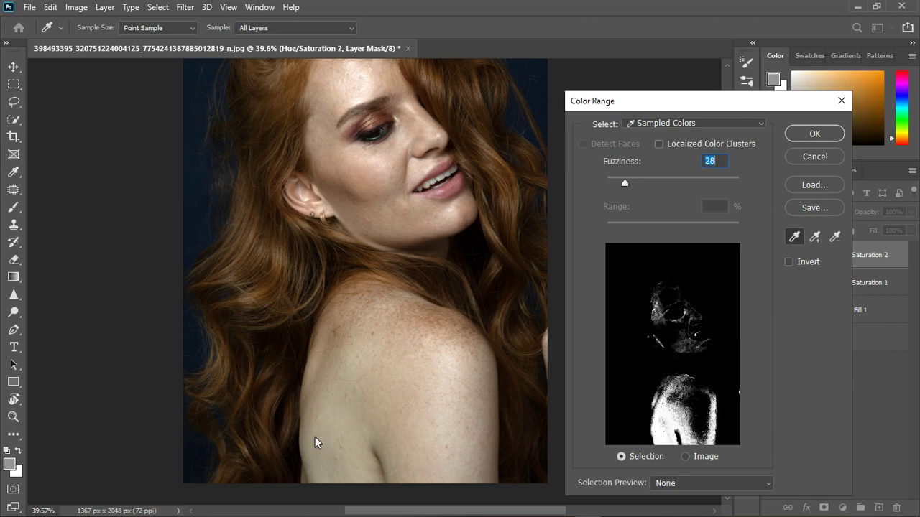
pyautogui.moveTo(624, 183); pyautogui.dragTo(624, 184)
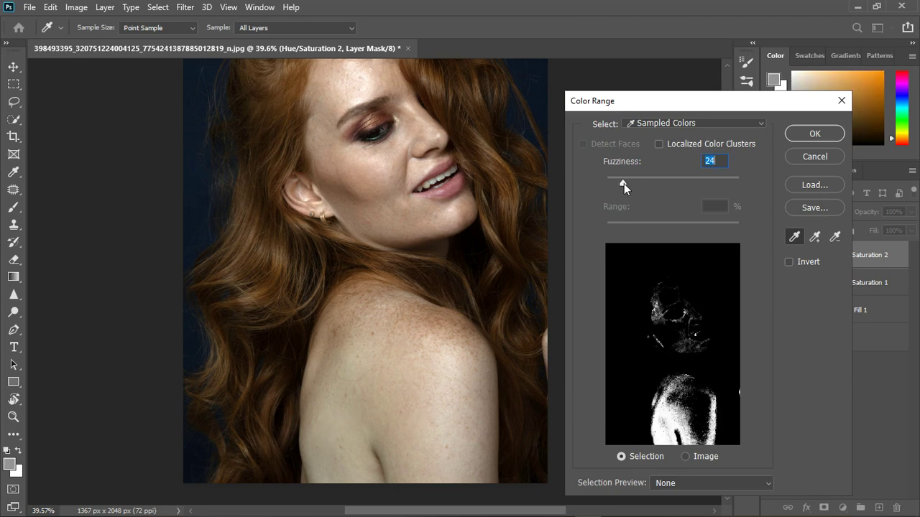
pyautogui.click(815, 134)
pyautogui.press('b')
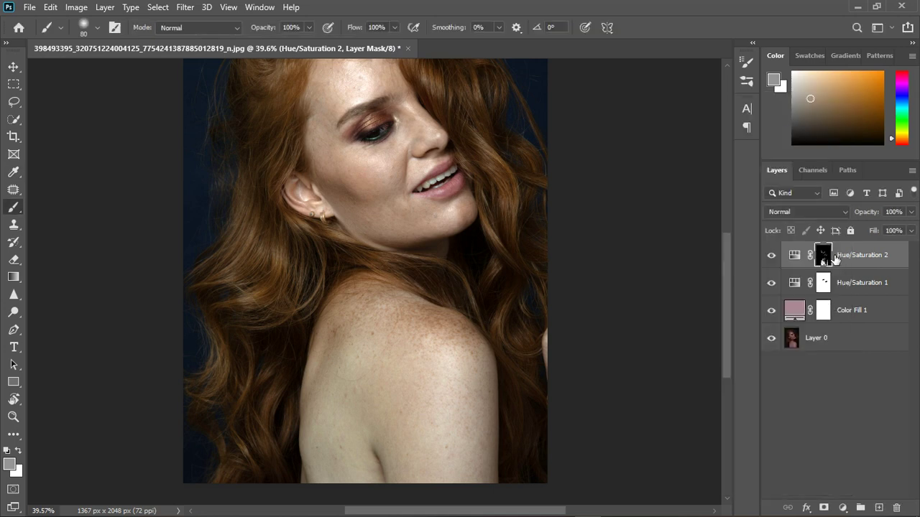
# Step: Inspect the Hue/Saturation 2 mask on its own, and return to the portrait view
pyautogui.keyDown('alt'); pyautogui.click(832, 257); pyautogui.keyUp('alt')
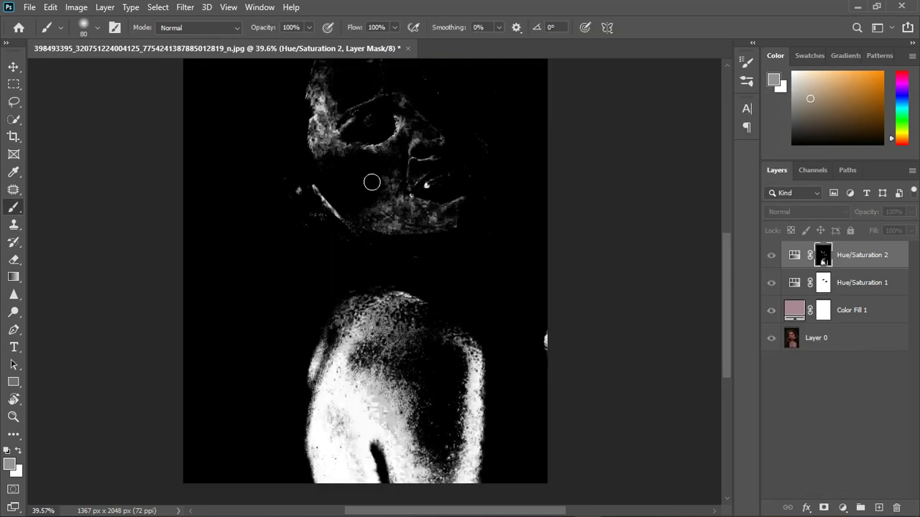
pyautogui.keyDown('alt'); pyautogui.click(819, 258); pyautogui.keyUp('alt')
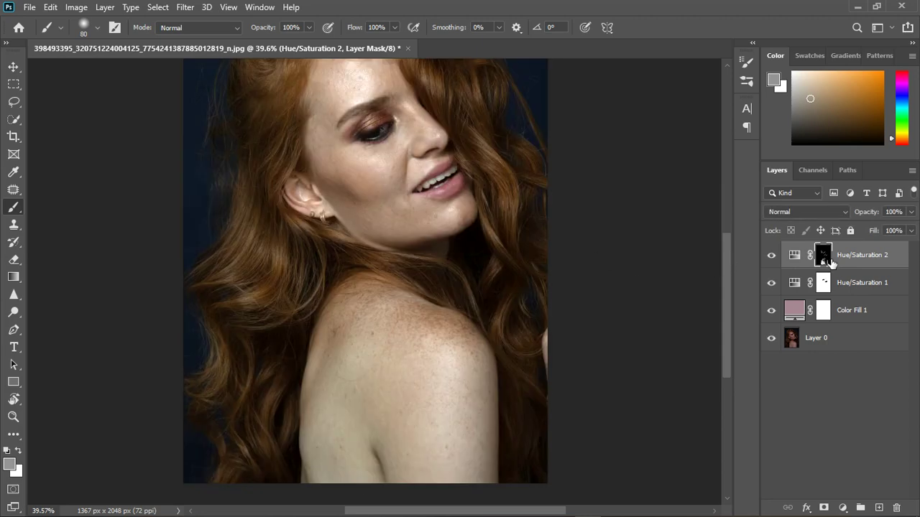
pyautogui.scroll(-2, 409, 322)
pyautogui.scroll(3, 409, 322)
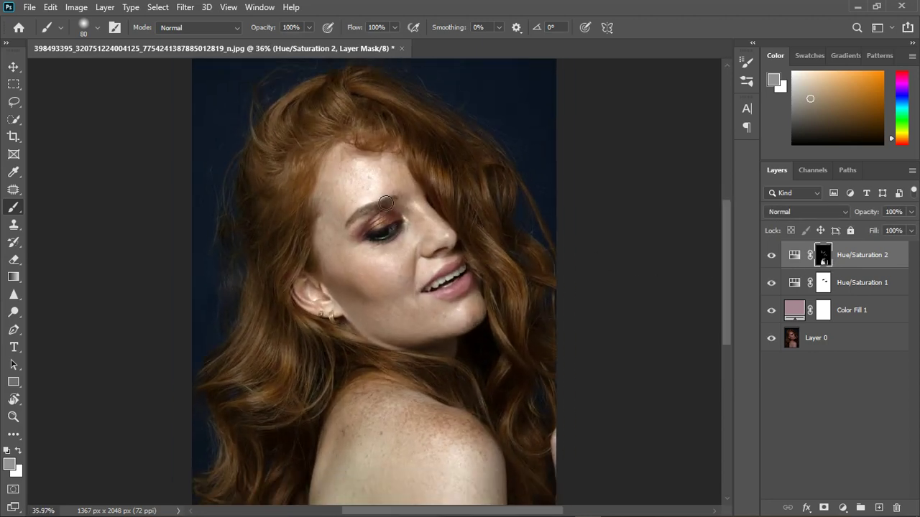
# Step: Open the Hue/Saturation 2 settings, raise the Master Saturation moderately, and close the settings
pyautogui.scroll(-2, 409, 322)
pyautogui.doubleClick(795, 260)
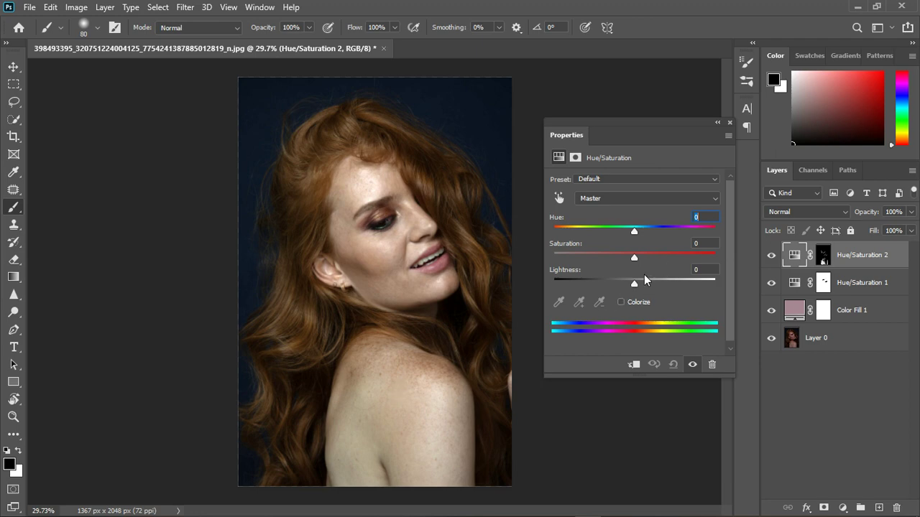
pyautogui.moveTo(636, 258); pyautogui.dragTo(659, 257)
pyautogui.moveTo(652, 260); pyautogui.dragTo(650, 260)
# Step: Compare the back and shoulder with Hue/Saturation 2 turned off and on
pyautogui.scroll(5, 294, 353)
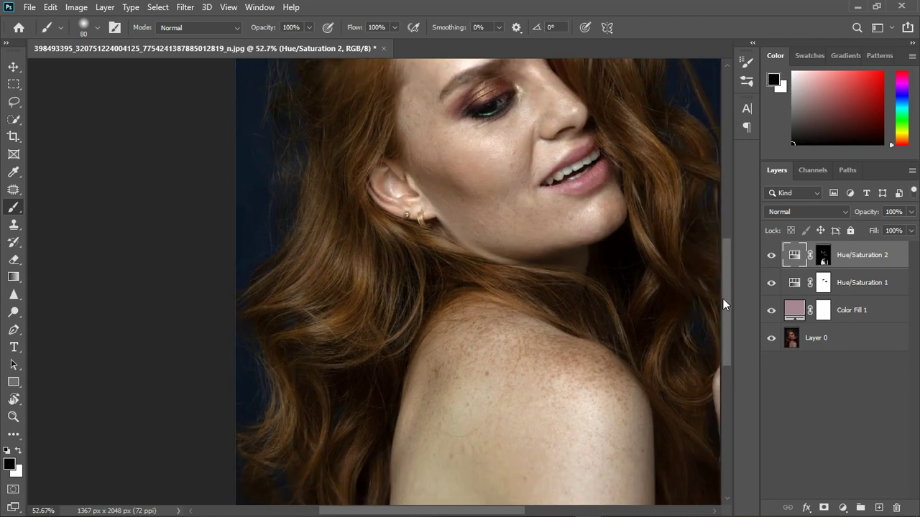
pyautogui.moveTo(722, 298); pyautogui.dragTo(728, 326)
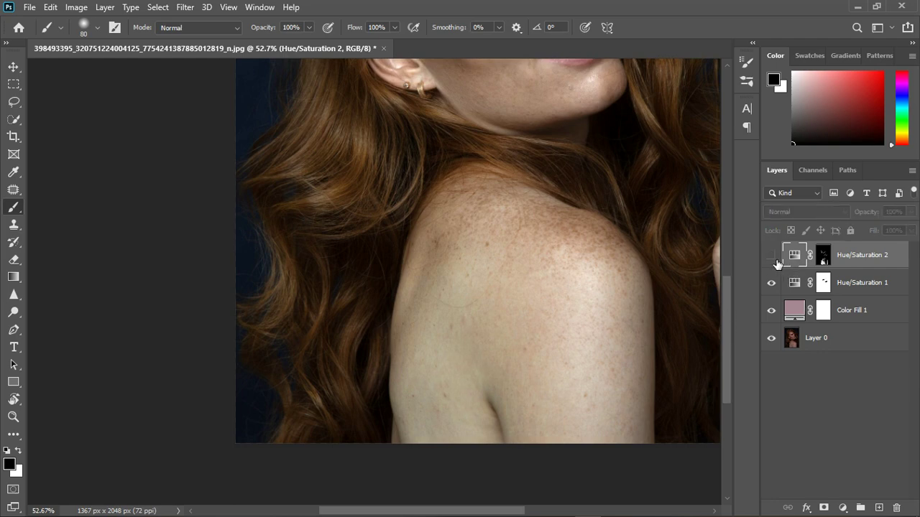
pyautogui.click(773, 257)
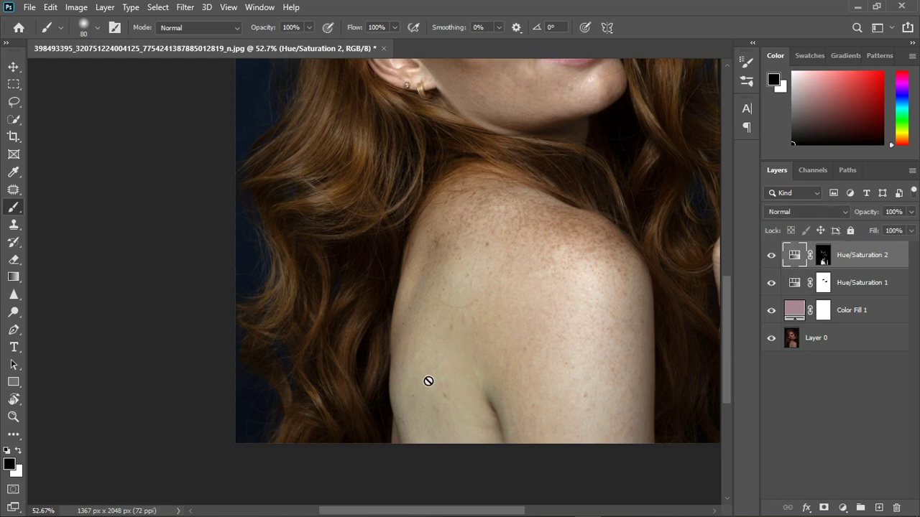
pyautogui.scroll(-3, 437, 380)
pyautogui.scroll(2, 402, 364)
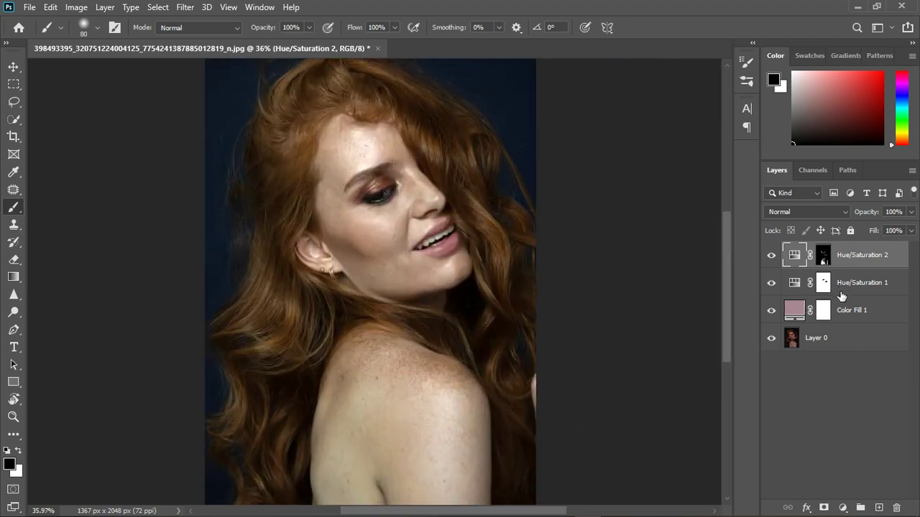
# Step: Stamp all visible layers into a new top layer, and group Hue/Saturation 2, Hue/Saturation 1 and Color Fill 1
pyautogui.hotkey('ctrl', 'shift', 'alt', 'e')
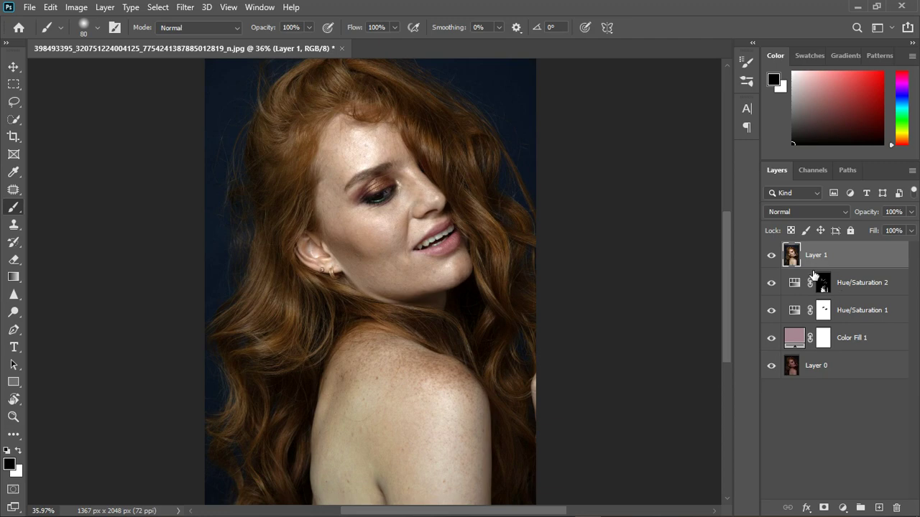
pyautogui.click(866, 295)
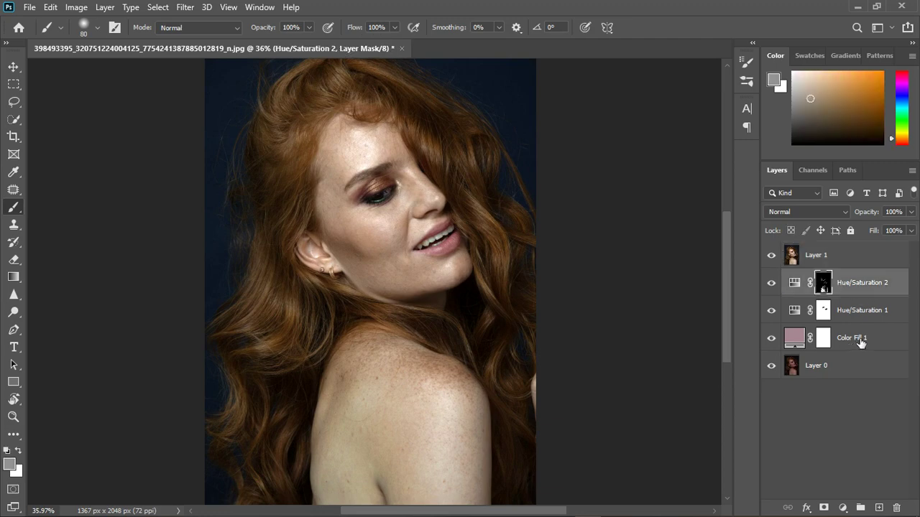
pyautogui.keyDown('shift'); pyautogui.click(857, 346); pyautogui.keyUp('shift')
pyautogui.click(860, 507)
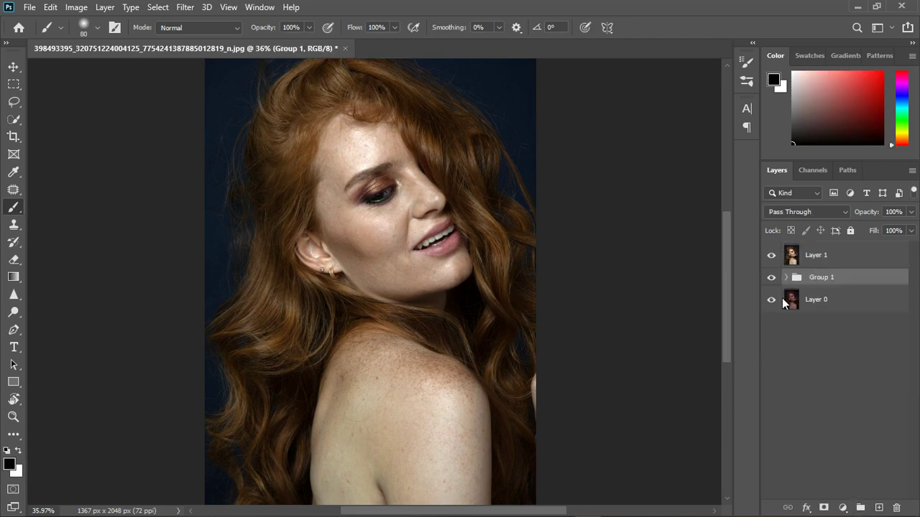
# Step: Hide Group 1, and compare the stamped Layer 1 with the original dark portrait
pyautogui.click(771, 256)
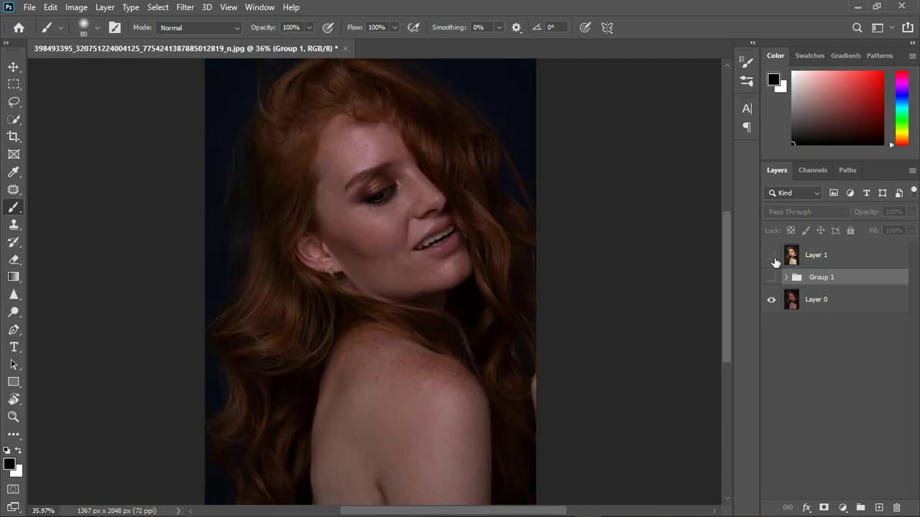
pyautogui.click(772, 257)
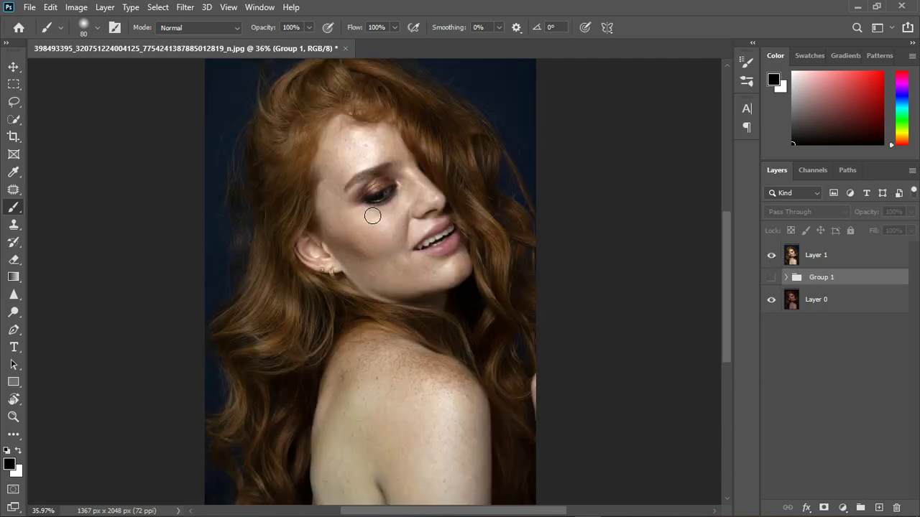
pyautogui.scroll(2, 369, 211)
pyautogui.scroll(-1, 368, 212)
pyautogui.scroll(-1, 329, 170)
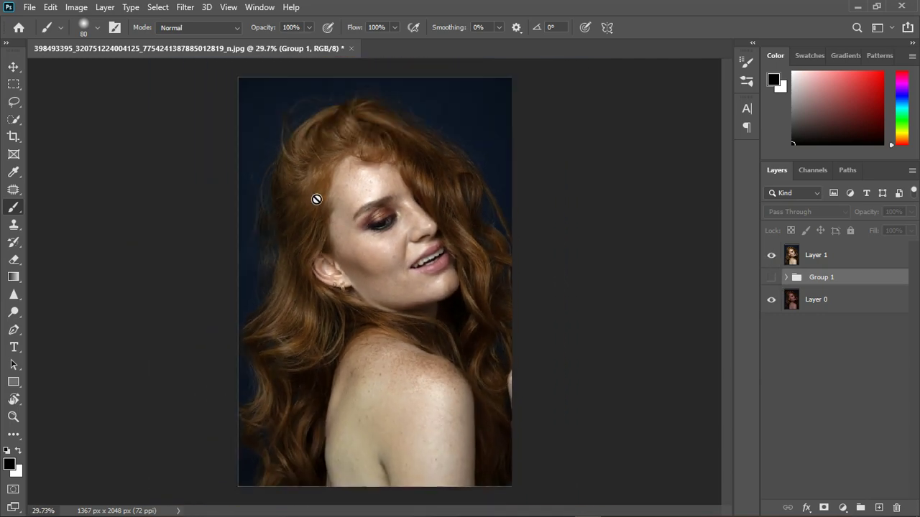
# Step: Examine the skin texture and blemishes on the face at several zoom levels
pyautogui.scroll(1, 330, 239)
pyautogui.scroll(1, 328, 242)
pyautogui.scroll(-1, 333, 233)
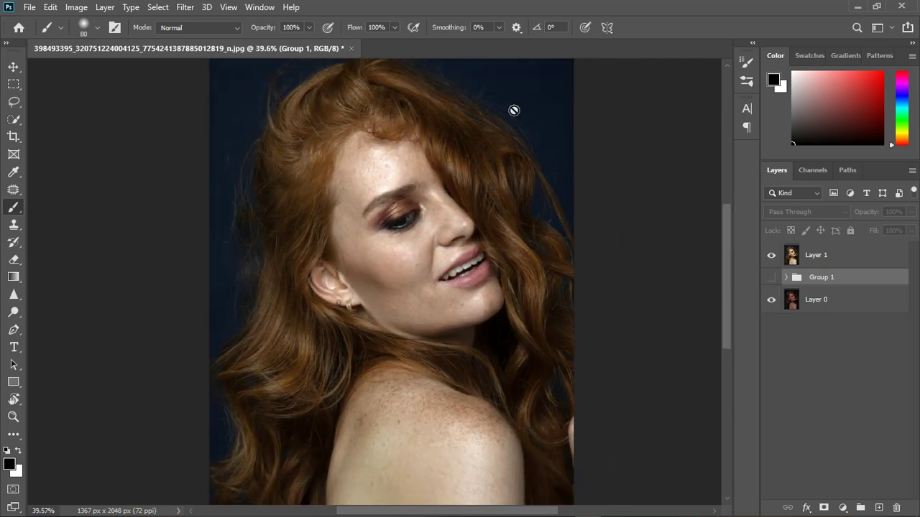
pyautogui.scroll(1, 390, 188)
pyautogui.scroll(2, 390, 189)
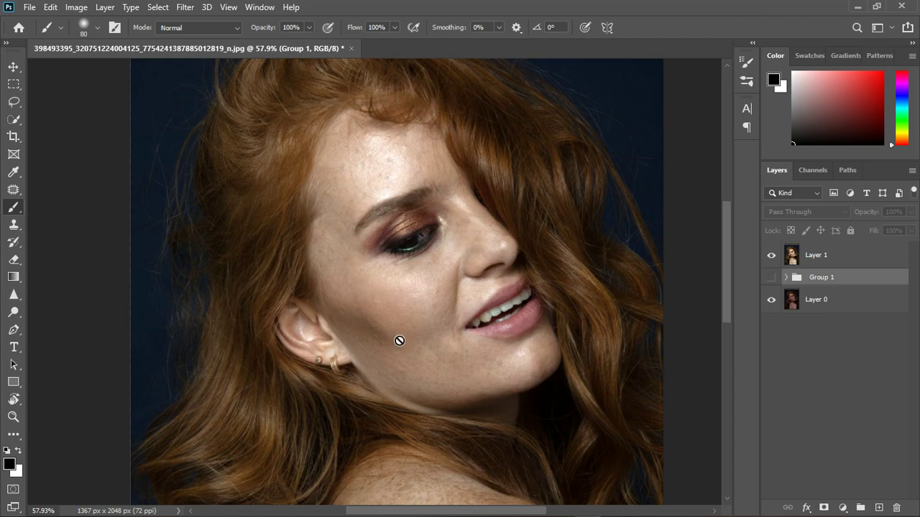
pyautogui.scroll(2, 450, 257)
pyautogui.scroll(-1, 449, 257)
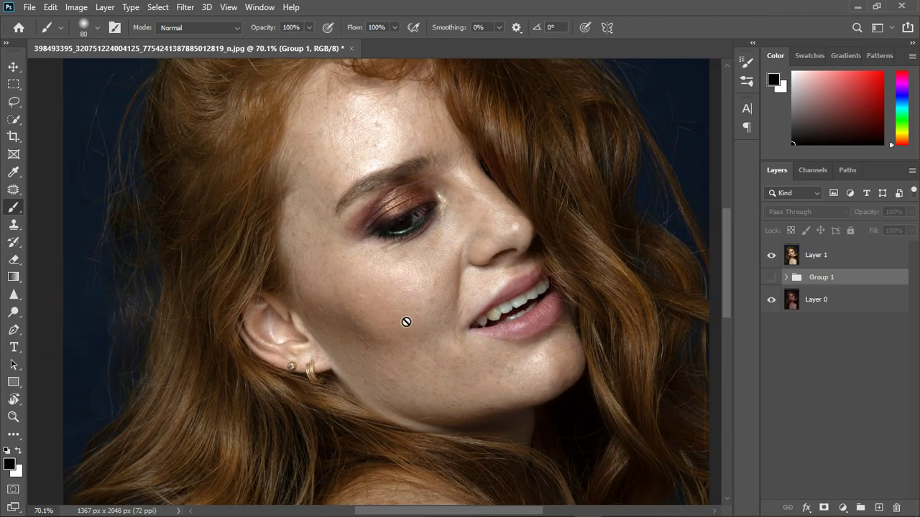
pyautogui.scroll(-2, 453, 330)
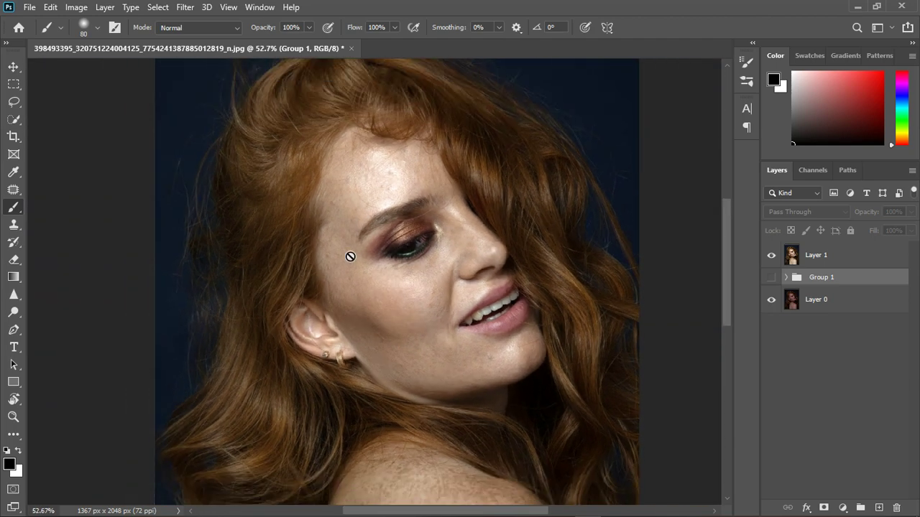
# Step: Make two duplicates of Layer 1 above it
pyautogui.click(848, 262)
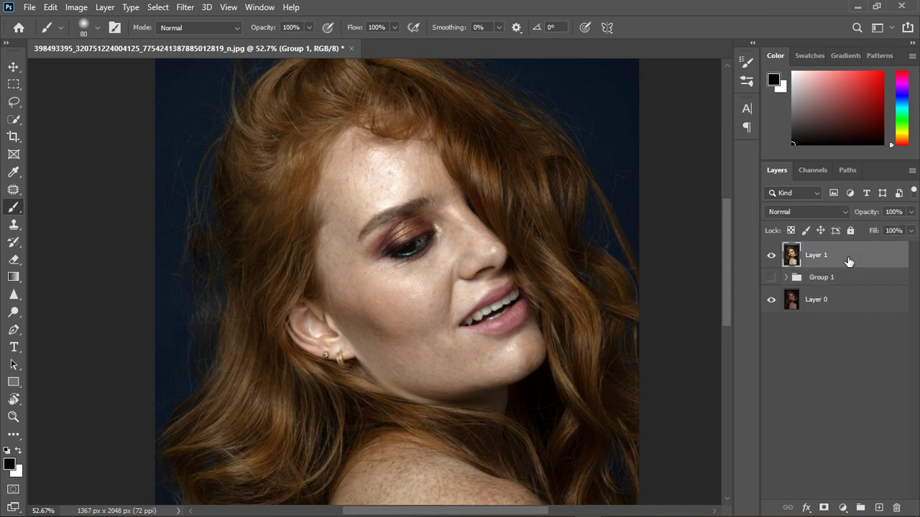
pyautogui.hotkey('ctrl', 'j')
pyautogui.hotkey('ctrl', 'j')
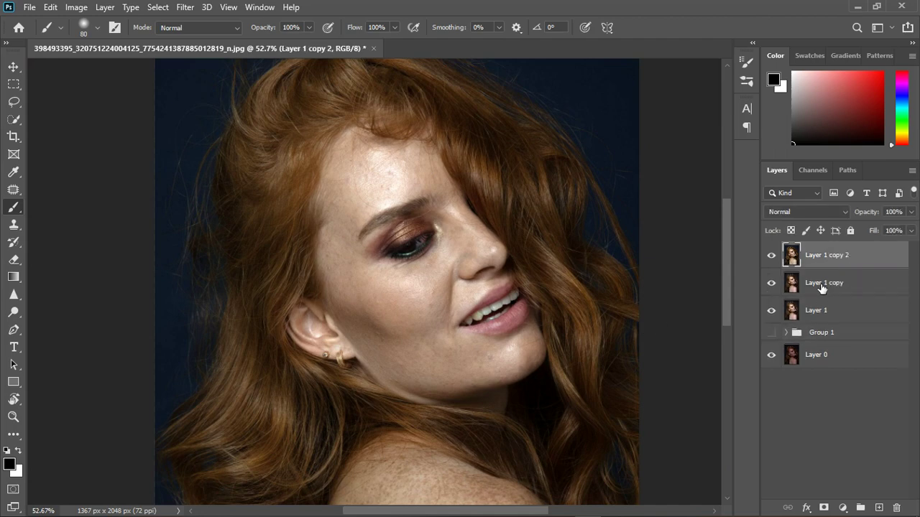
# Step: Rename the lower copy of Layer 1 "color" and the upper copy "texture"
pyautogui.doubleClick(825, 284)
pyautogui.write('color')
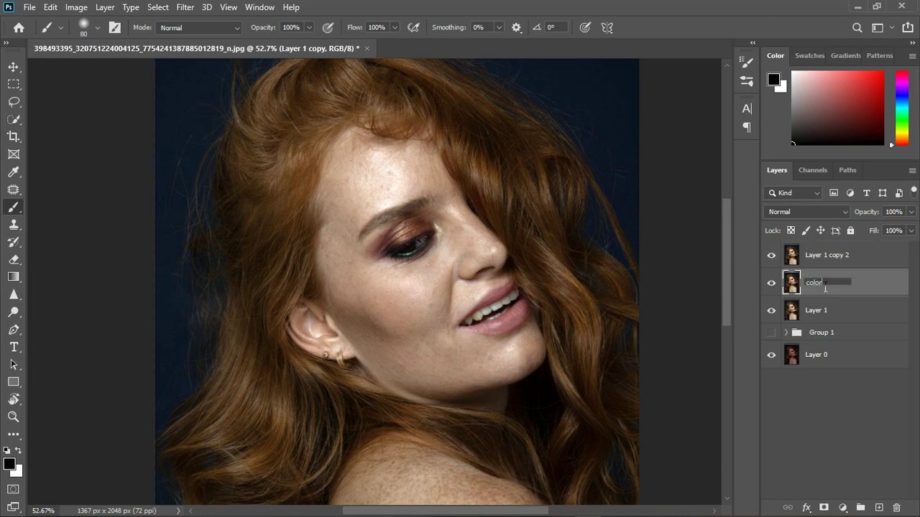
pyautogui.press('Return')
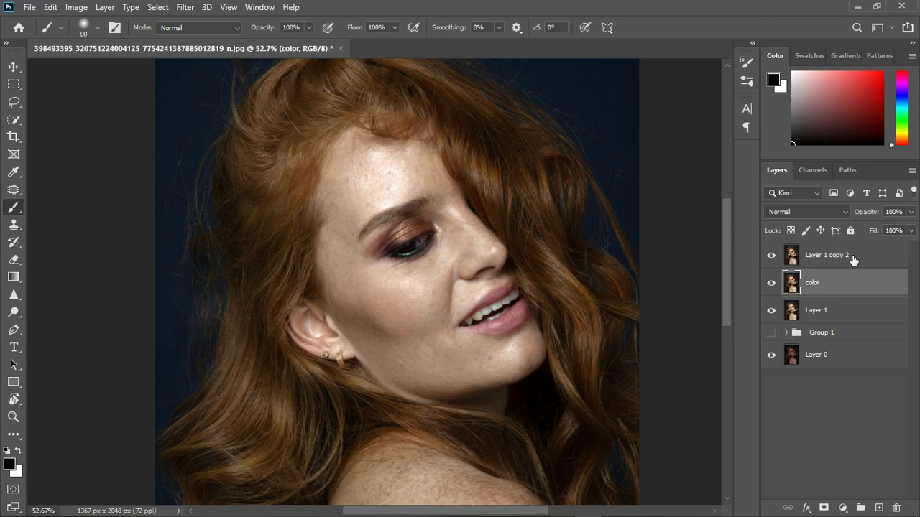
pyautogui.doubleClick(829, 256)
pyautogui.write('texture')
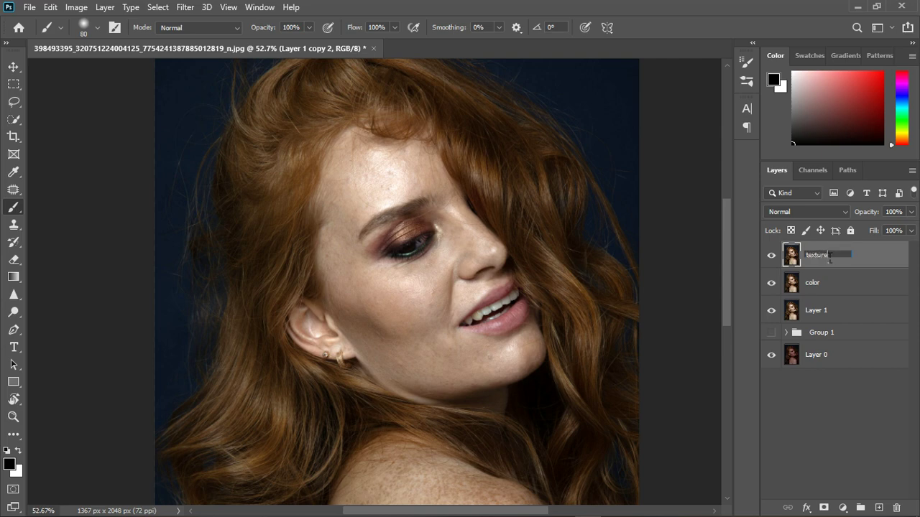
pyautogui.press('Return')
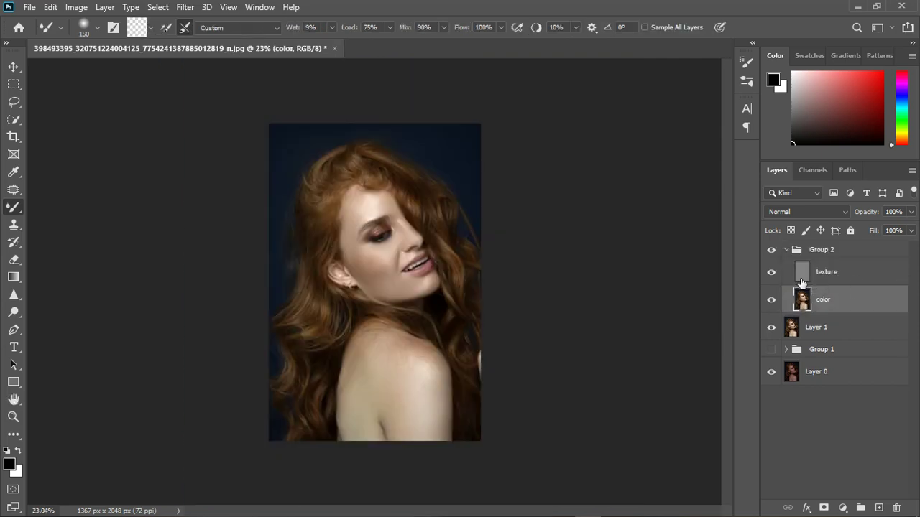
# Step: Compare the portrait with Group 2 turned off and on, and inspect the retouched face up close
pyautogui.click(792, 256)
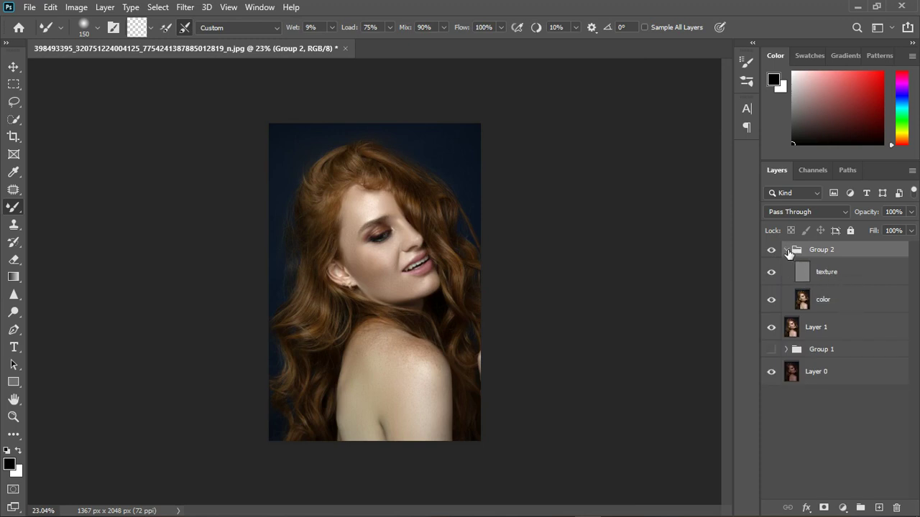
pyautogui.click(773, 250)
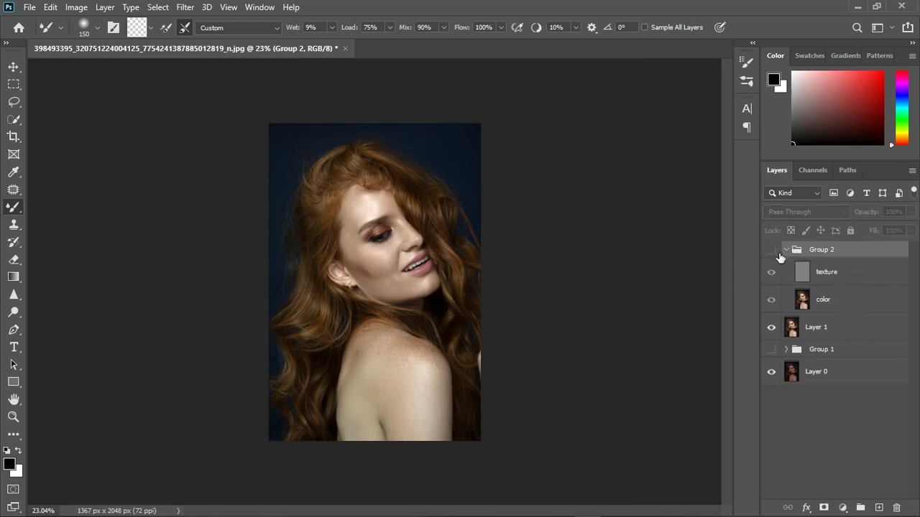
pyautogui.click(771, 249)
pyautogui.hotkey('ctrl', '+')
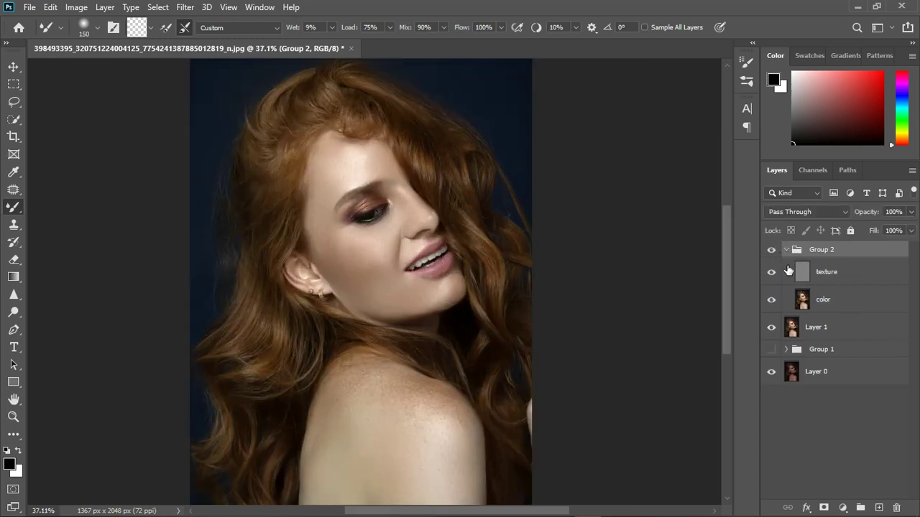
pyautogui.click(774, 252)
pyautogui.click(773, 250)
pyautogui.hotkey('ctrl', '+')
pyautogui.hotkey('ctrl', '+')
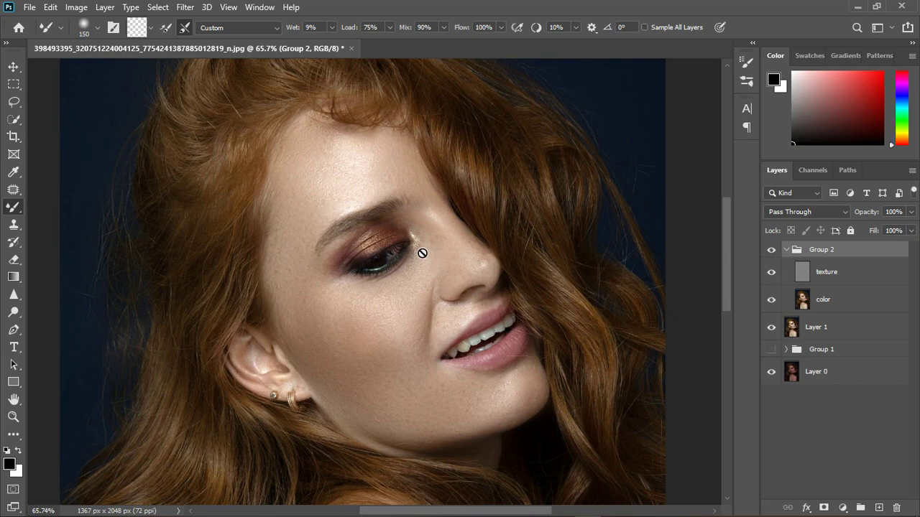
pyautogui.scroll(-2, 427, 261)
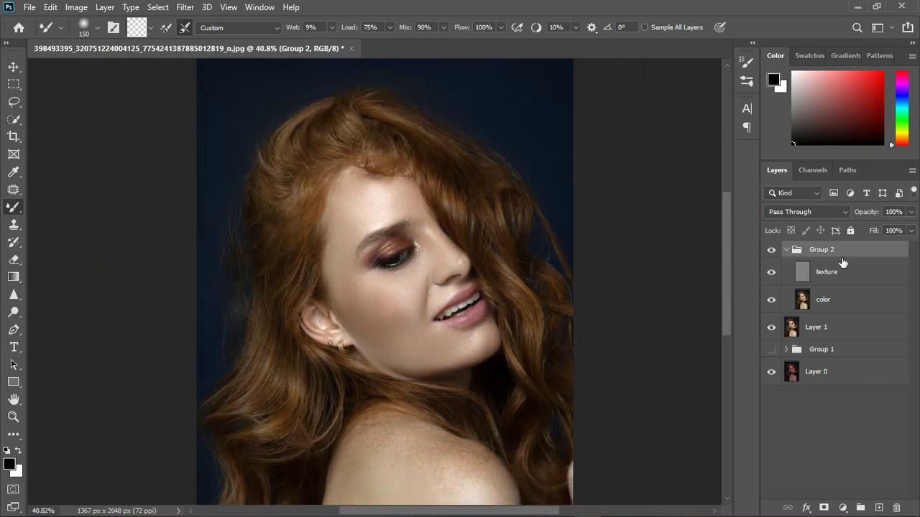
# Step: Merge all visible layers into a new layer above Group 2
pyautogui.hotkey('ctrl', 'shift', 'alt', 'e')
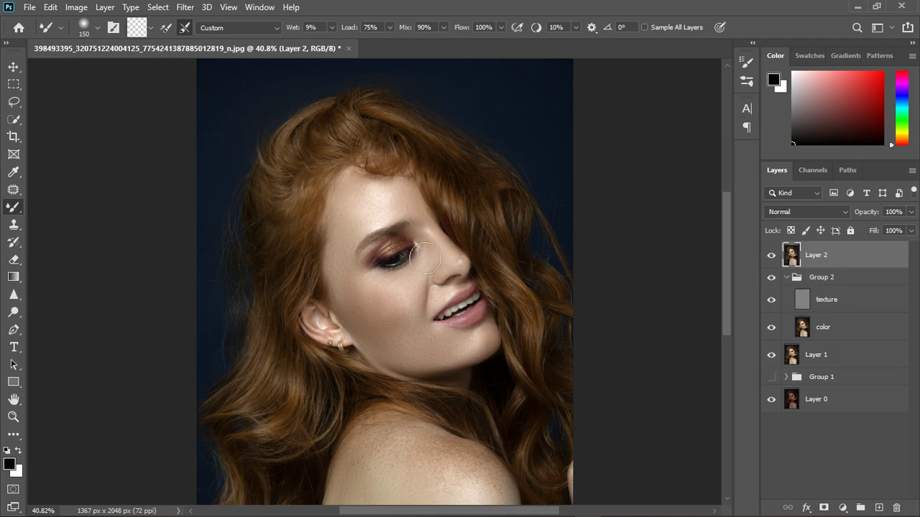
pyautogui.scroll(2, 446, 284)
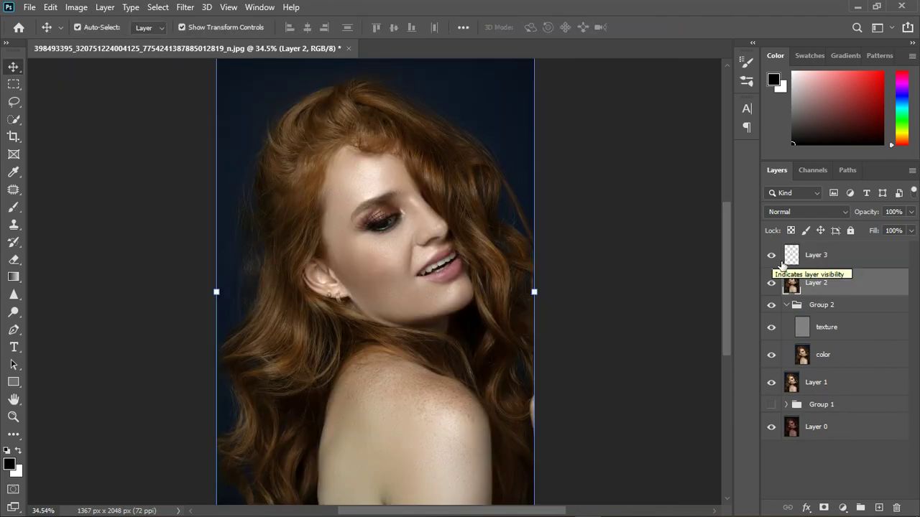
# Step: Compare the eye makeup with Layer 3 turned off and on, both up close and from farther away
pyautogui.moveTo(317, 215); pyautogui.dragTo(709, 251)
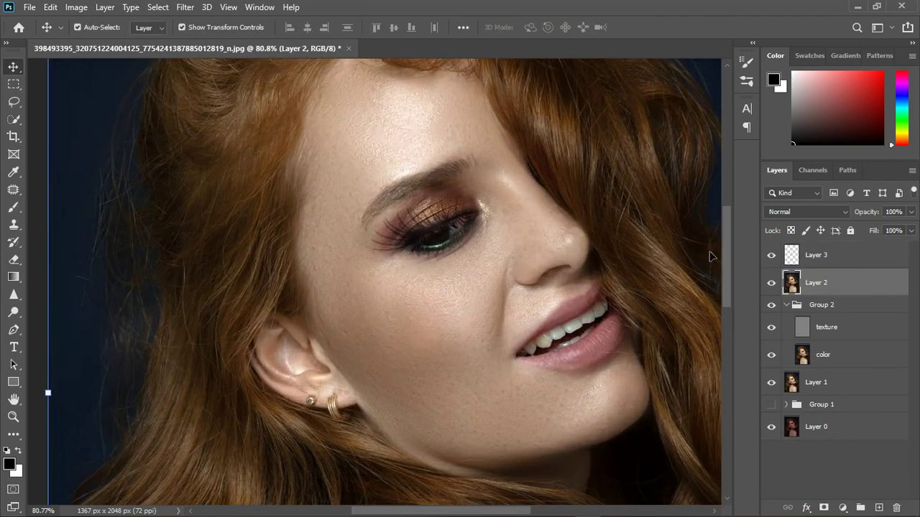
pyautogui.click(780, 259)
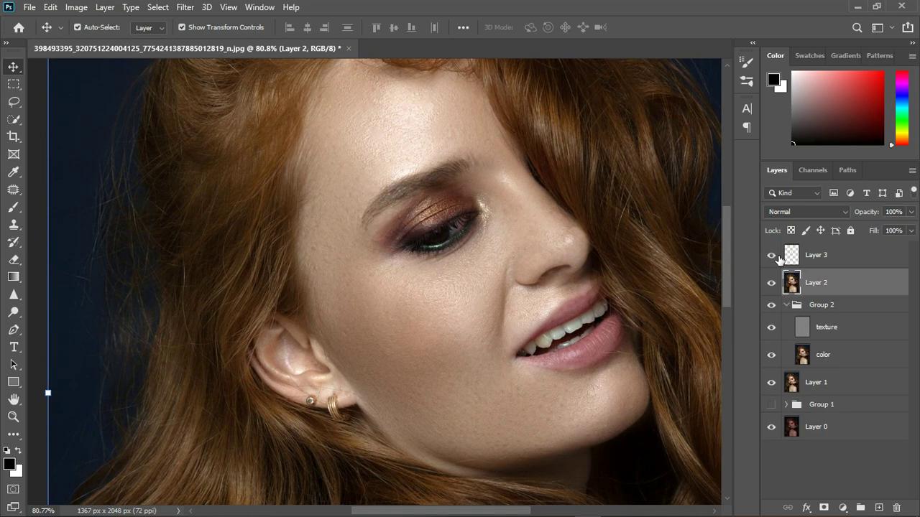
pyautogui.click(779, 258)
pyautogui.click(893, 266)
pyautogui.scroll(-5, 365, 194)
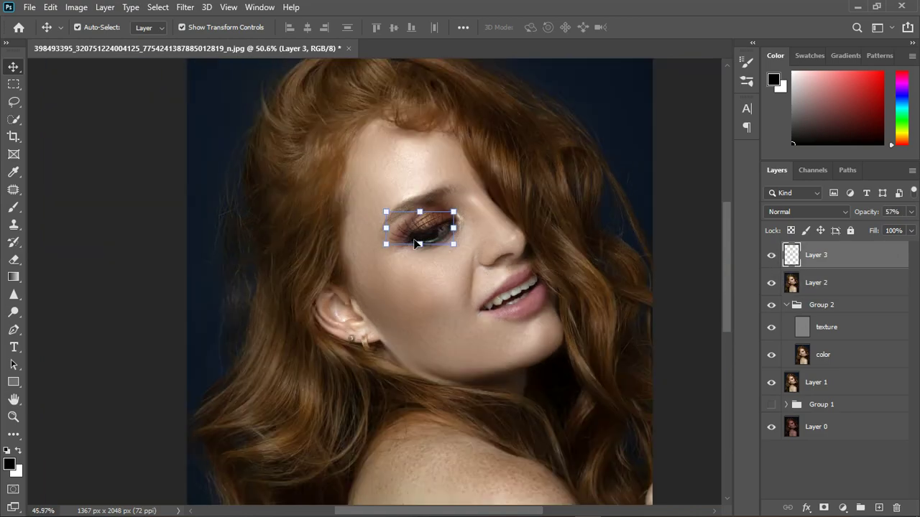
pyautogui.click(534, 255)
pyautogui.scroll(2, 455, 280)
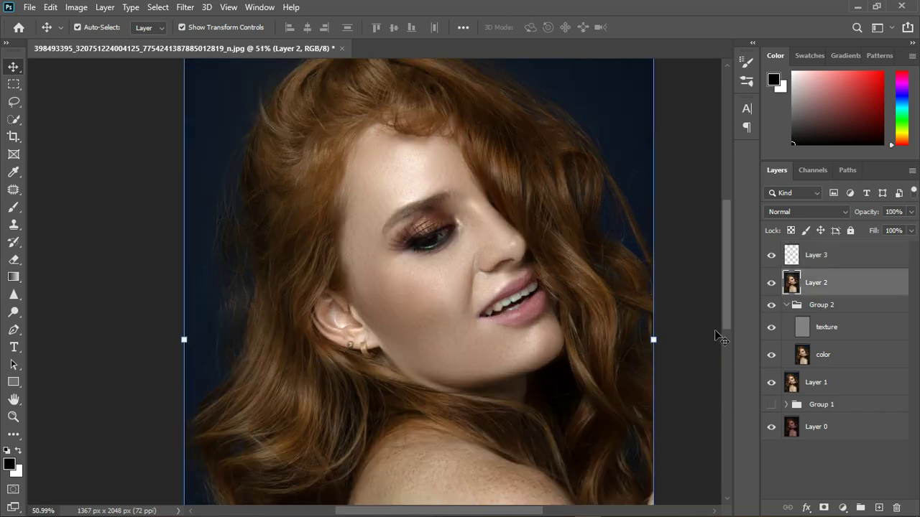
pyautogui.click(844, 266)
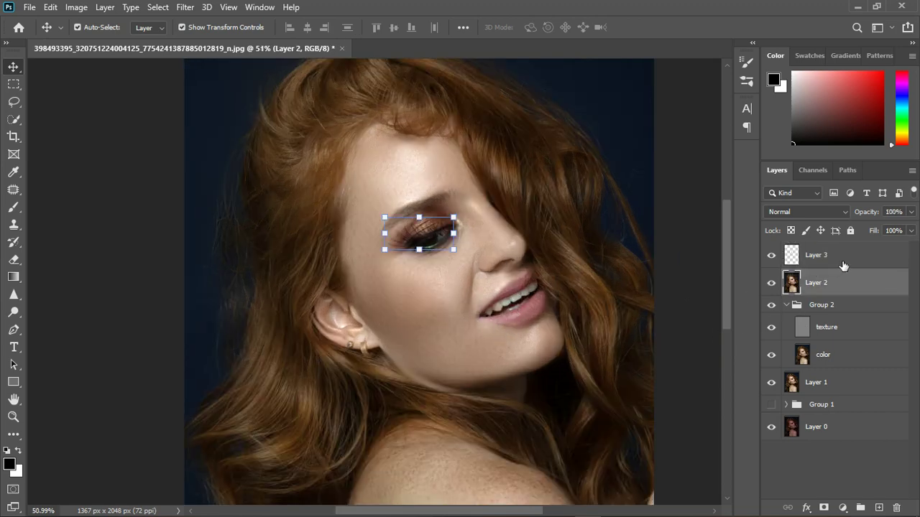
pyautogui.click(773, 258)
pyautogui.click(772, 257)
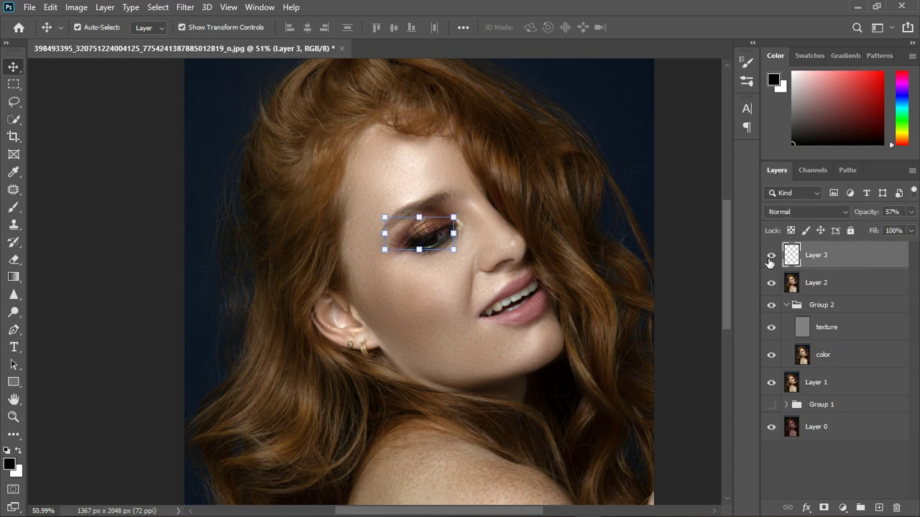
# Step: Add a black Solid Color fill layer above Layer 3 and hide it
pyautogui.click(843, 508)
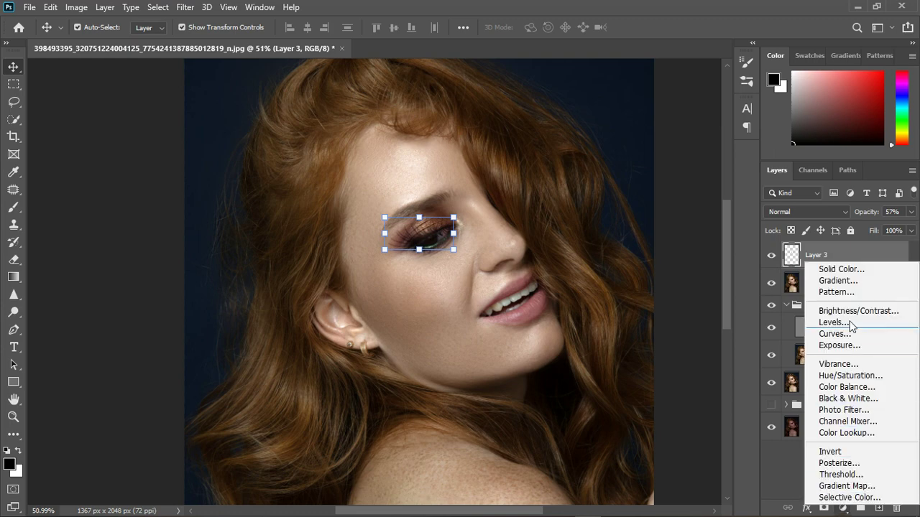
pyautogui.click(848, 269)
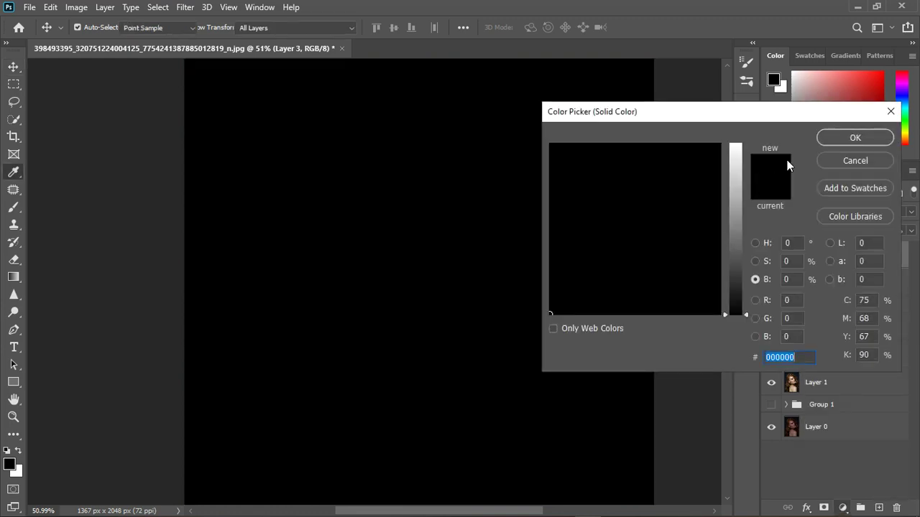
pyautogui.click(858, 139)
pyautogui.click(773, 257)
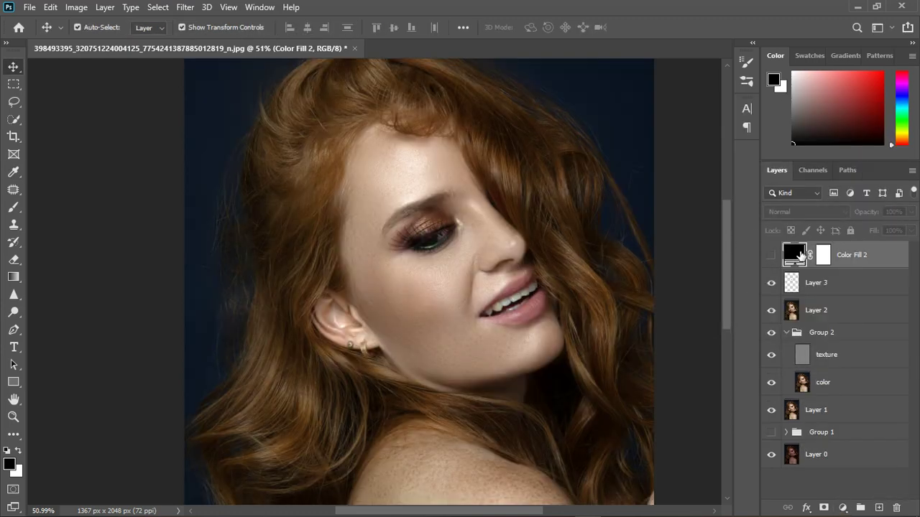
# Step: Change the fill layer's color to 9d9c94, sampled from the teeth
pyautogui.doubleClick(794, 254)
pyautogui.click(514, 308)
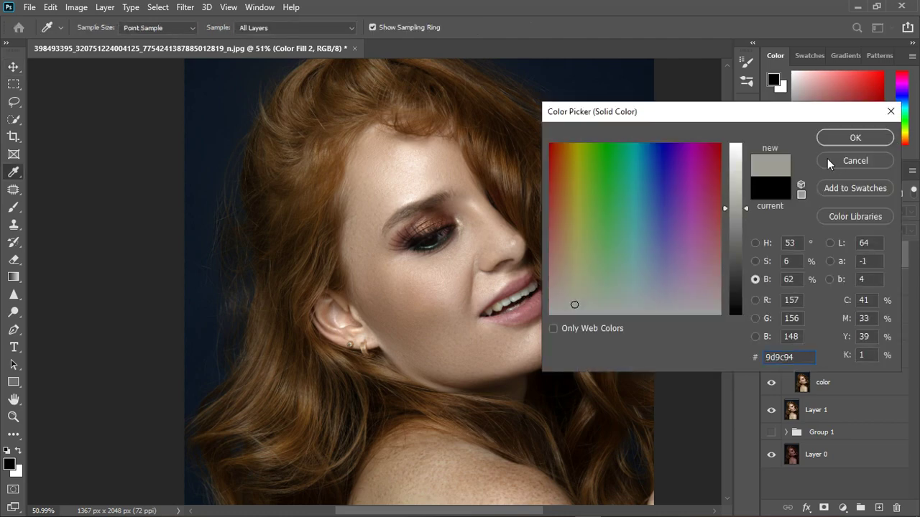
pyautogui.click(845, 138)
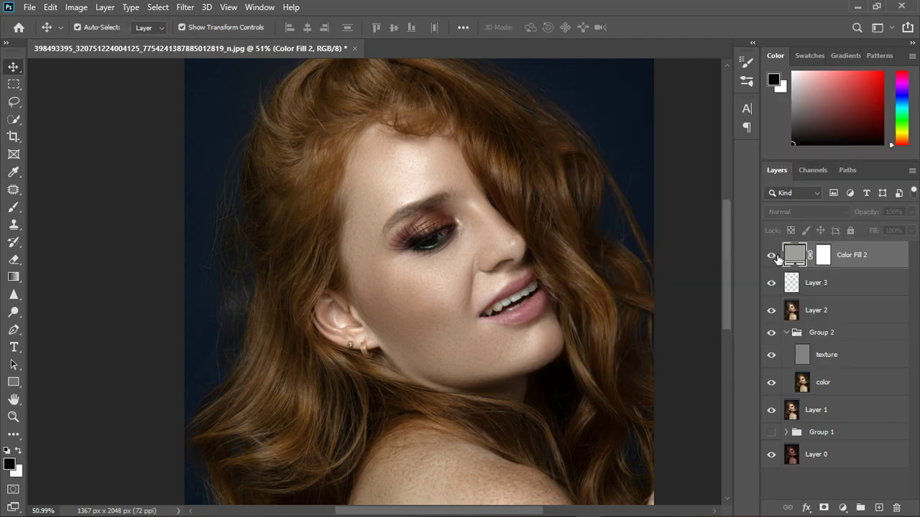
# Step: Show the color fill layer, set its blending mode to Divide, and invert its mask to black
pyautogui.click(772, 256)
pyautogui.click(812, 212)
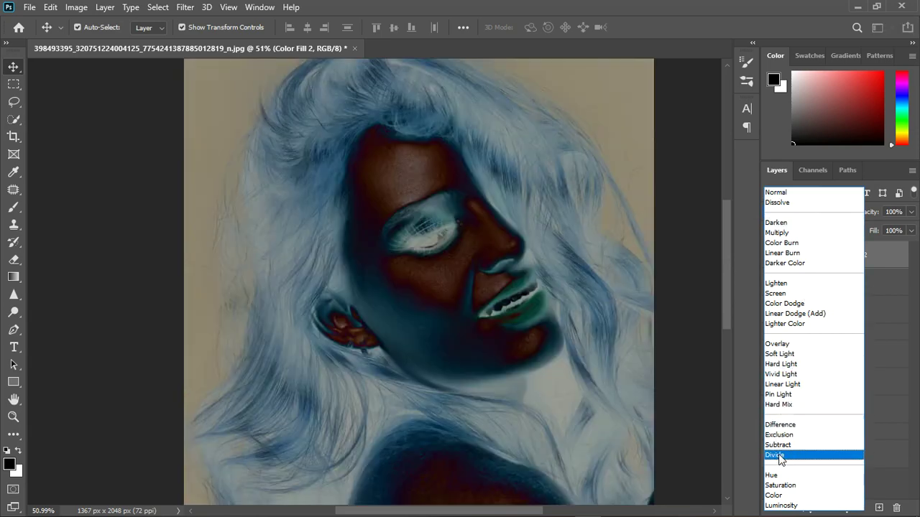
pyautogui.click(777, 455)
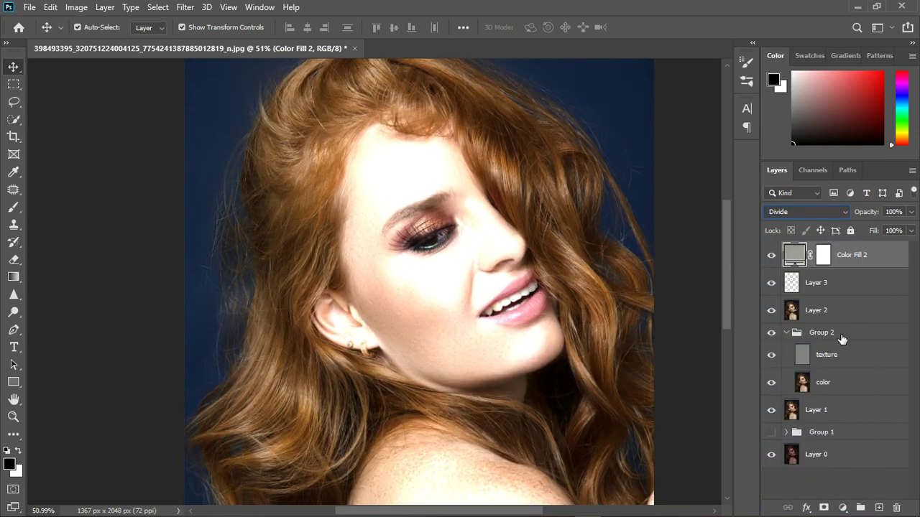
pyautogui.click(825, 257)
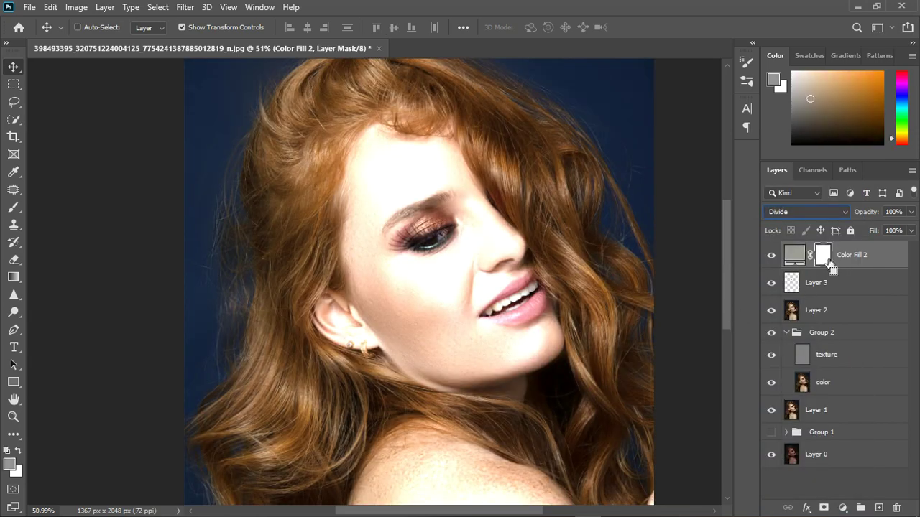
pyautogui.hotkey('ctrl', 'i')
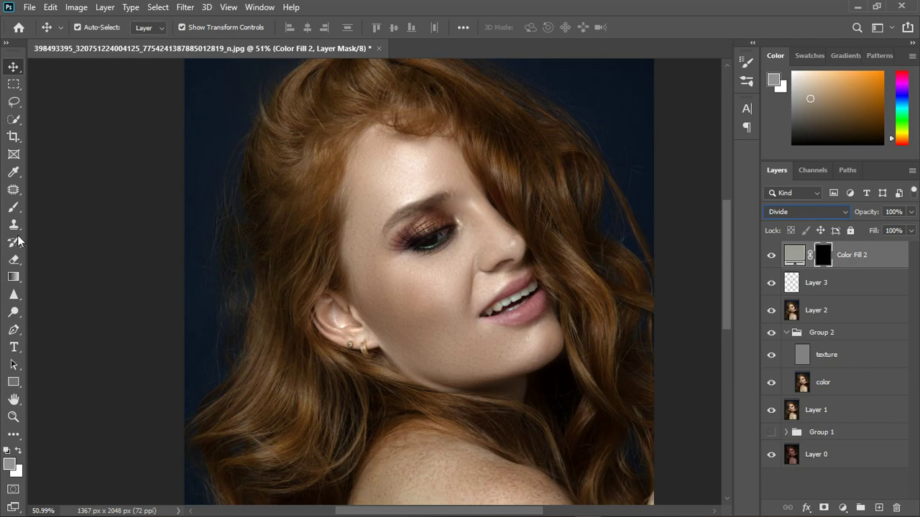
# Step: Set the Brush tool to the soft round brush at 200 px and 0% hardness
pyautogui.click(13, 208)
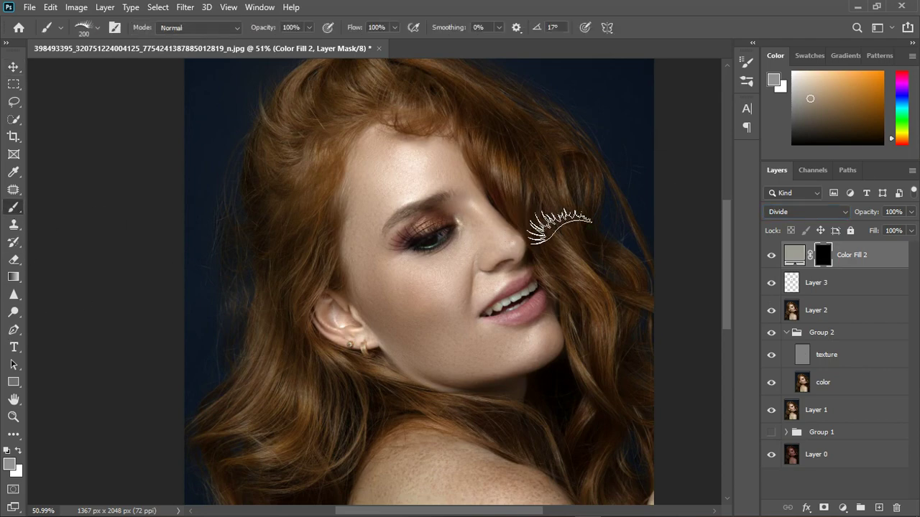
pyautogui.click(98, 28)
pyautogui.click(114, 129)
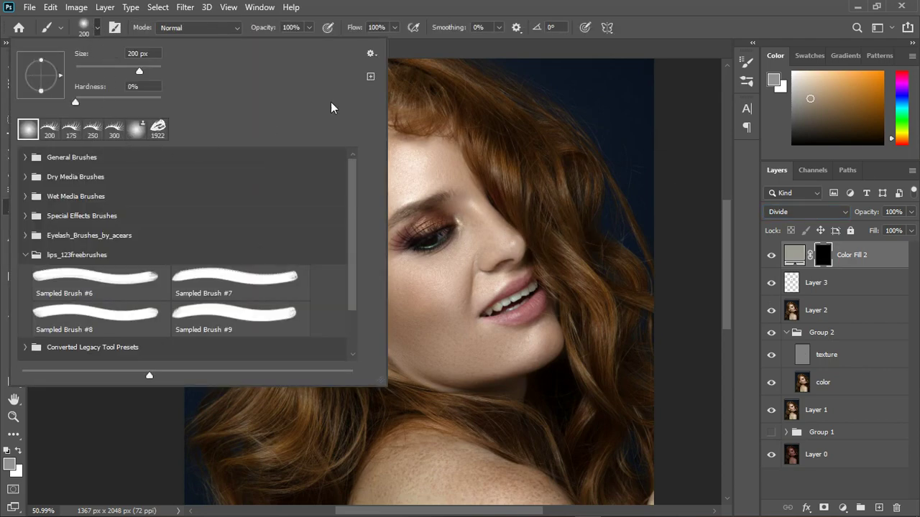
pyautogui.click(96, 27)
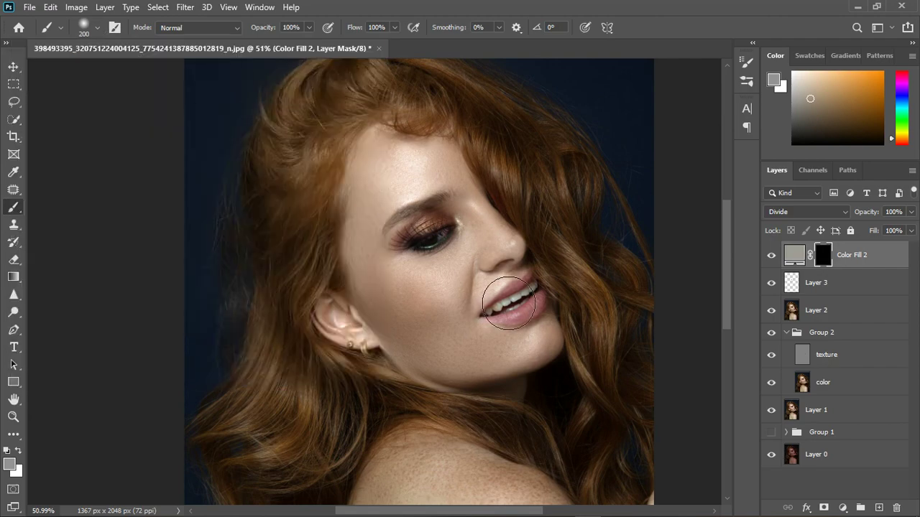
# Step: Reduce the brush to 40 px and paint white over the teeth on the fill layer's mask
pyautogui.scroll(3, 532, 305)
pyautogui.press('[')
pyautogui.press('[')
pyautogui.press('[')
pyautogui.press('[')
pyautogui.press('[')
pyautogui.press('[')
pyautogui.press('[')
pyautogui.press('[')
pyautogui.press('[')
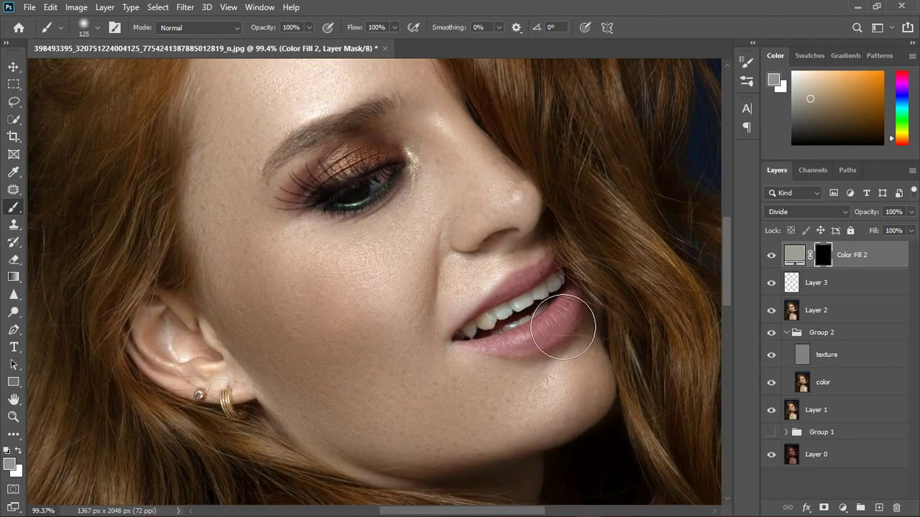
pyautogui.press('[')
pyautogui.scroll(2, 527, 323)
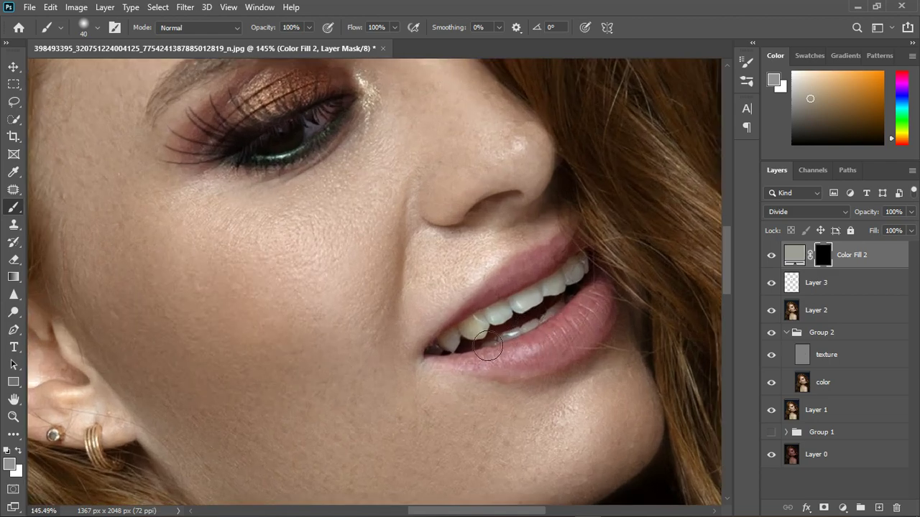
pyautogui.click(8, 451)
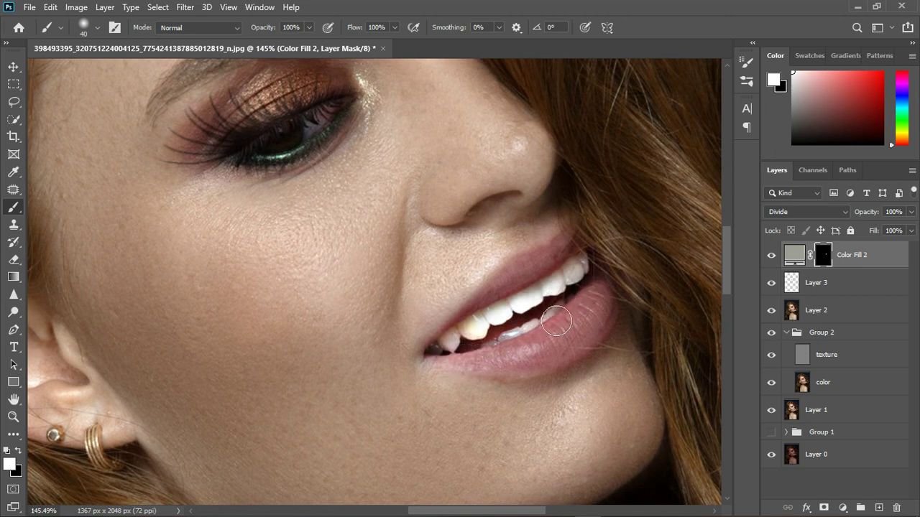
# Step: Brighten the eye by painting white over the iris on the mask, reducing the brush to 20 px
pyautogui.press('[')
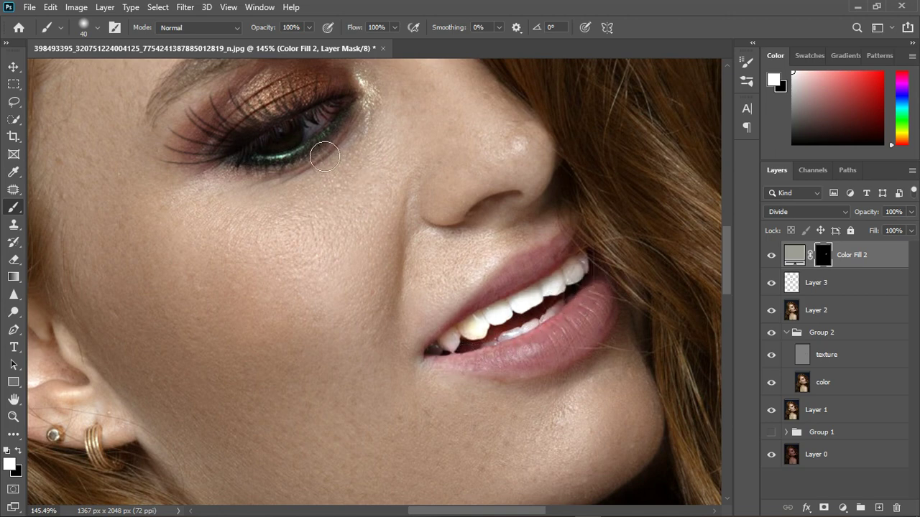
pyautogui.moveTo(318, 136)
pyautogui.mouseDown()
pyautogui.moveTo(346, 115)
pyautogui.moveTo(309, 127)
pyautogui.mouseUp()
pyautogui.press('[')
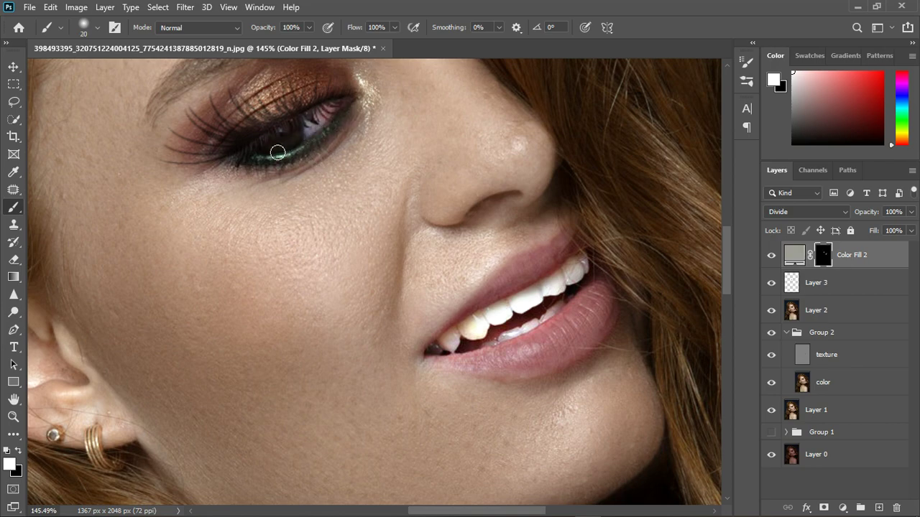
# Step: Lighten the Divide fill layer's color to c4c3b9
pyautogui.scroll(-5, 281, 160)
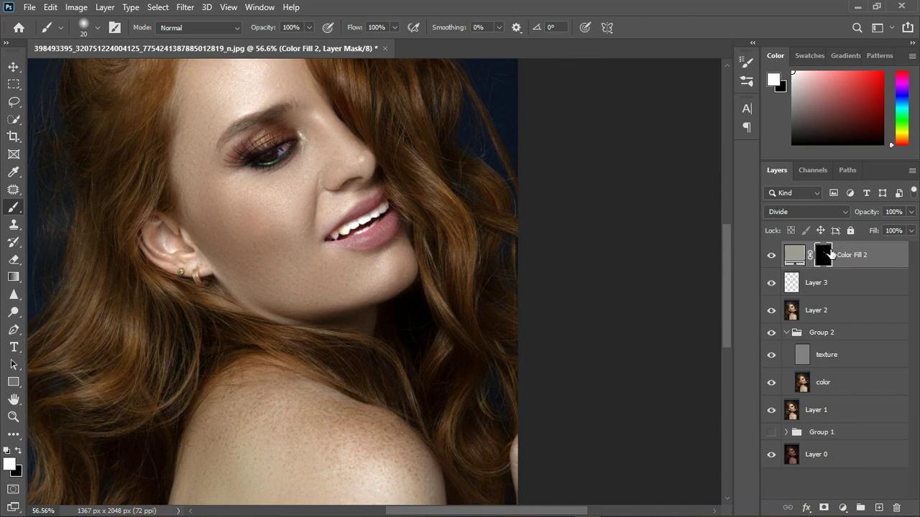
pyautogui.doubleClick(791, 256)
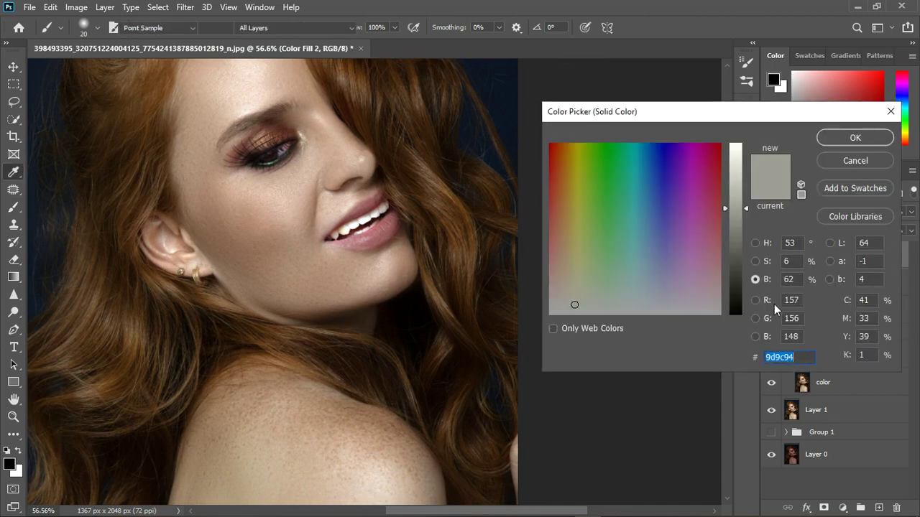
pyautogui.moveTo(745, 201)
pyautogui.mouseDown()
pyautogui.moveTo(750, 171)
pyautogui.moveTo(748, 183)
pyautogui.mouseUp()
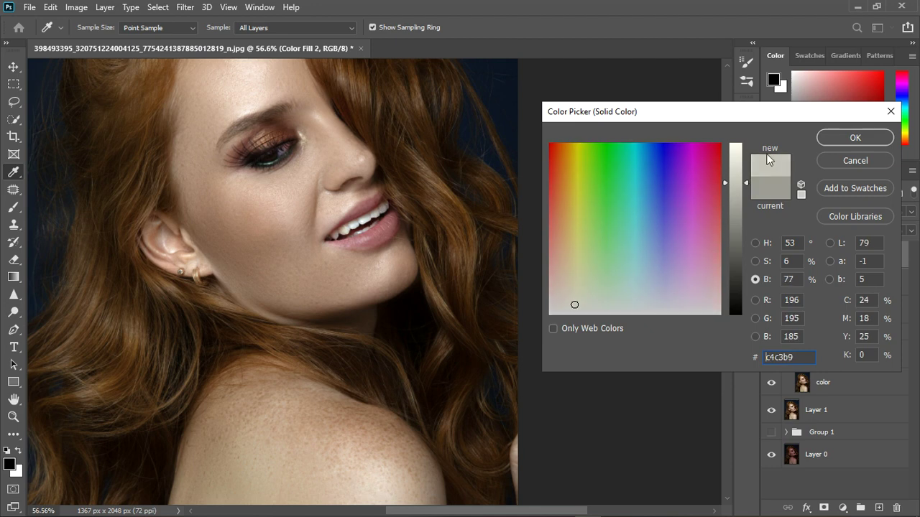
pyautogui.click(834, 139)
pyautogui.press('b')
# Step: Compare the full portrait with the Divide fill layer turned off and on
pyautogui.scroll(-2, 355, 223)
pyautogui.scroll(-2, 740, 323)
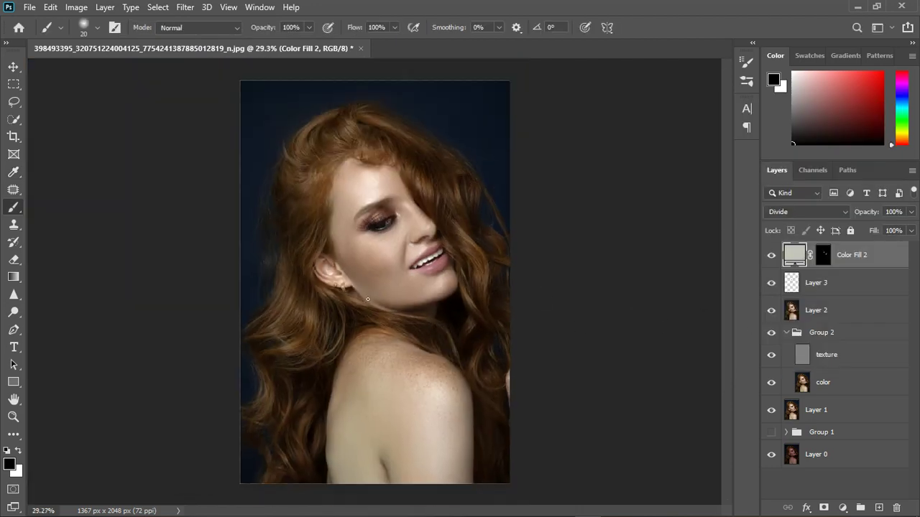
pyautogui.click(774, 257)
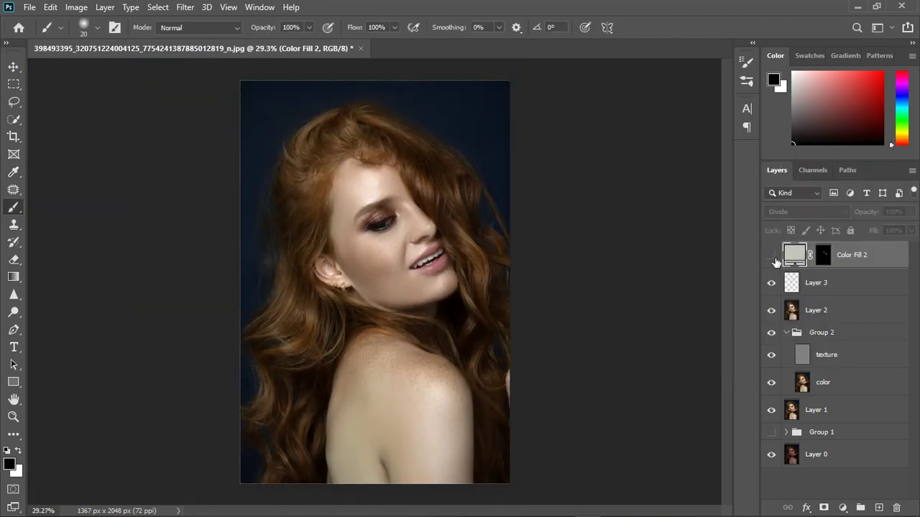
pyautogui.click(773, 259)
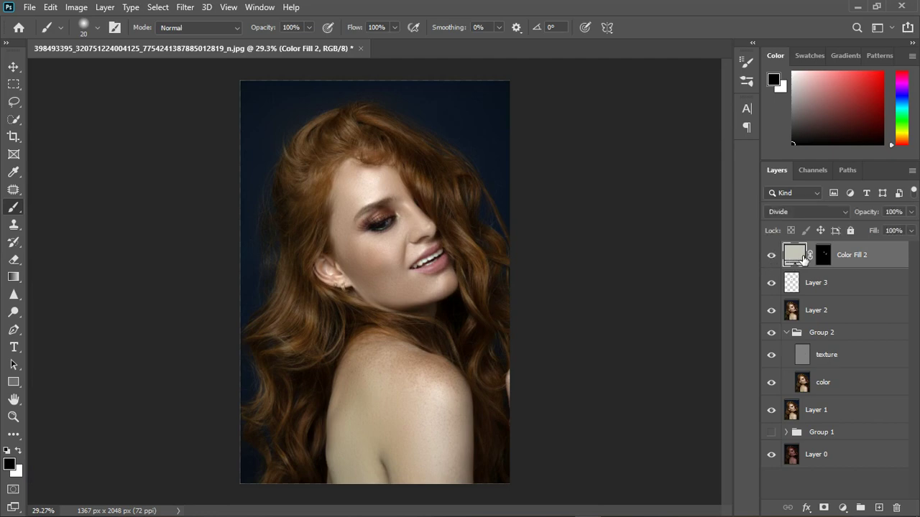
# Step: Set the Divide fill layer's color to eae8dd to soften the brightening of the teeth and eye
pyautogui.doubleClick(798, 257)
pyautogui.moveTo(746, 178)
pyautogui.mouseDown()
pyautogui.moveTo(746, 158)
pyautogui.moveTo(786, 158)
pyautogui.mouseUp()
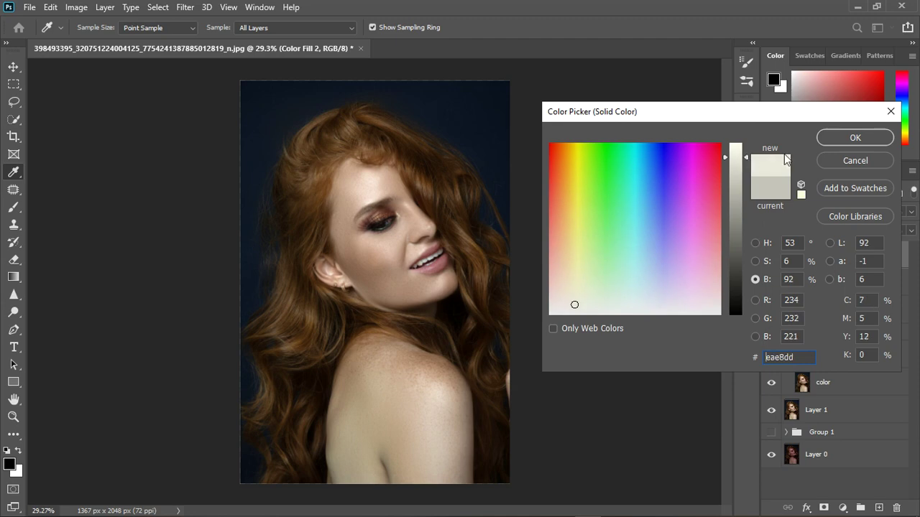
pyautogui.click(849, 144)
pyautogui.press('b')
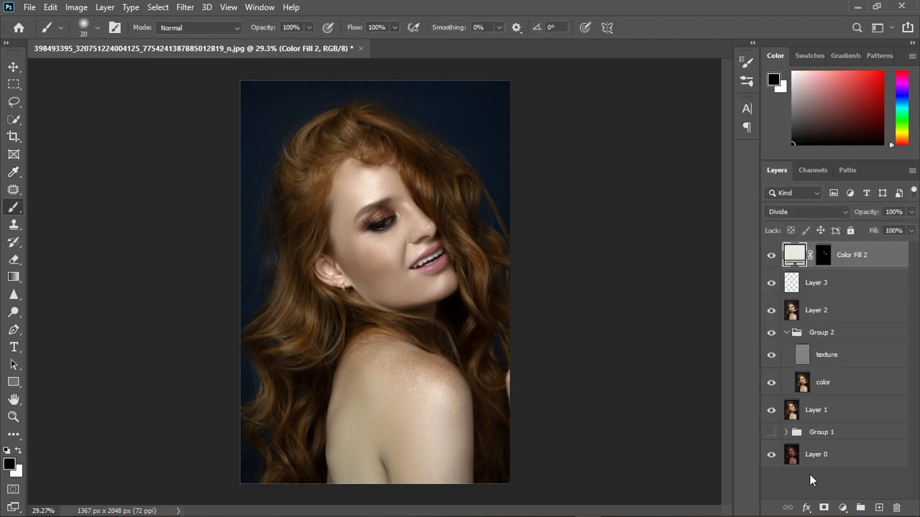
# Step: Add a Photo Filter adjustment layer above the Divide fill layer using Cooling Filter (82)
pyautogui.click(843, 507)
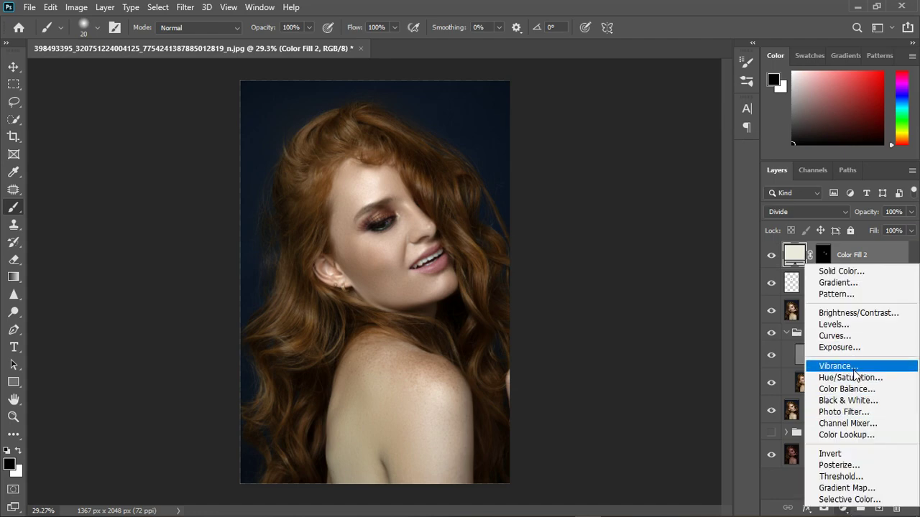
pyautogui.click(862, 415)
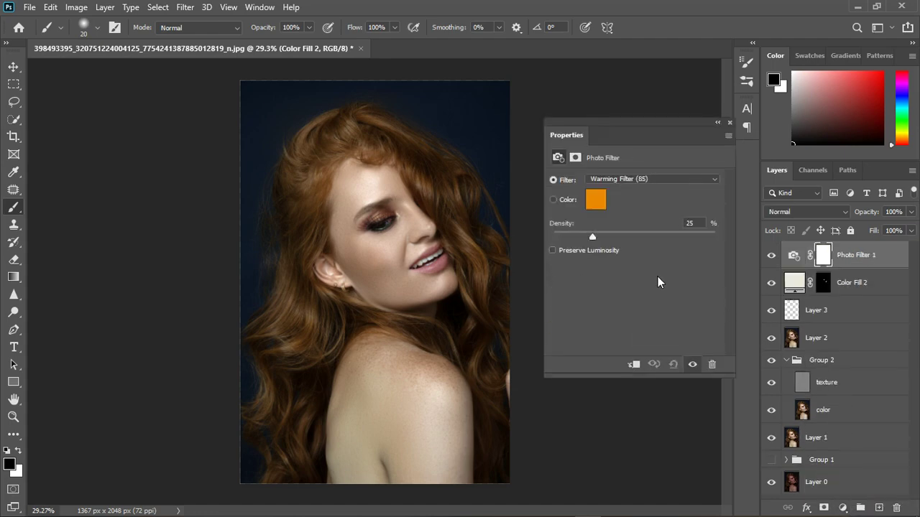
pyautogui.click(658, 177)
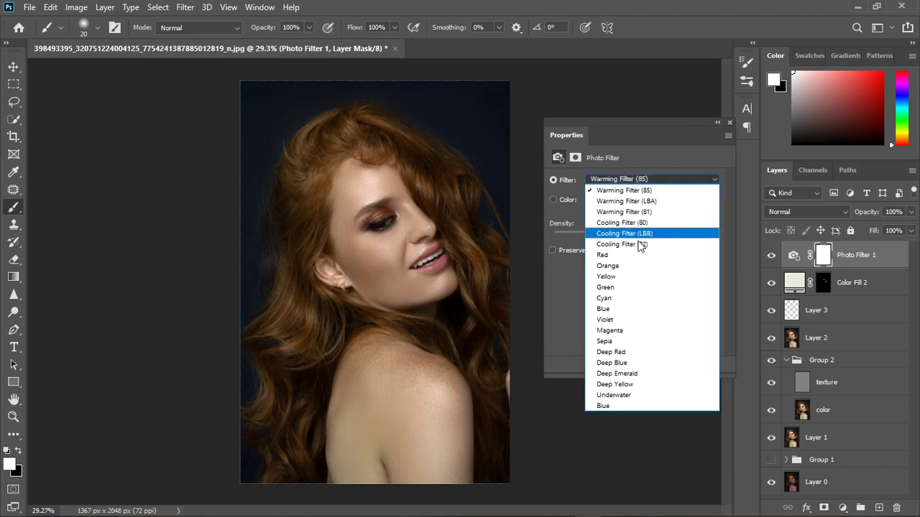
pyautogui.click(638, 243)
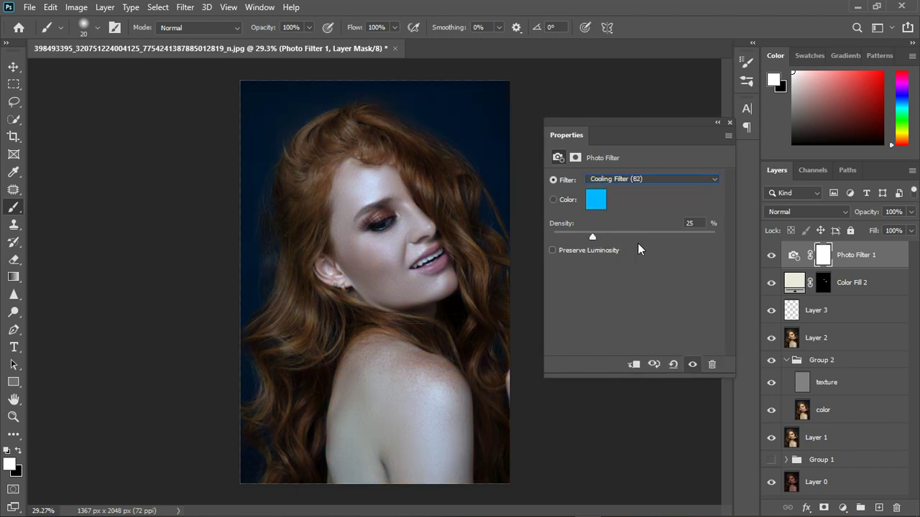
pyautogui.click(729, 123)
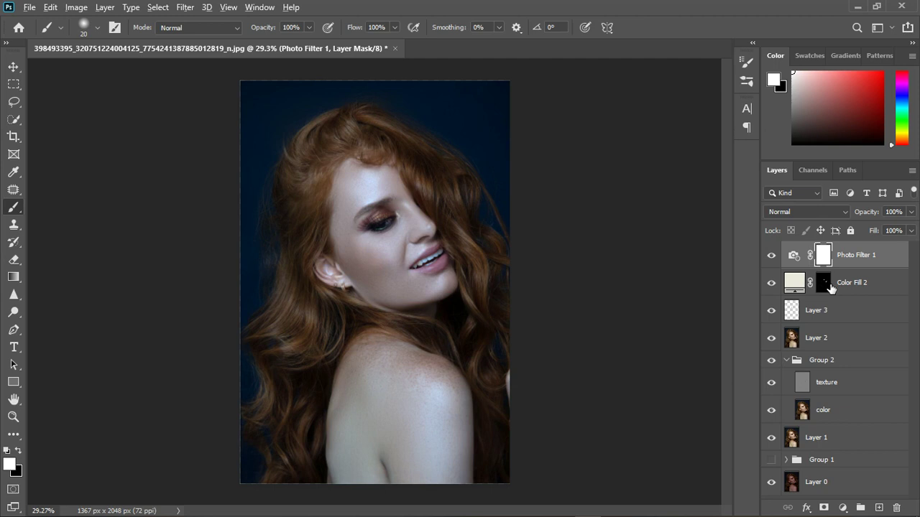
# Step: Replace the Photo Filter layer's mask with the Divide fill layer's mask to limit cooling to the teeth and eye
pyautogui.moveTo(830, 287); pyautogui.dragTo(822, 257)
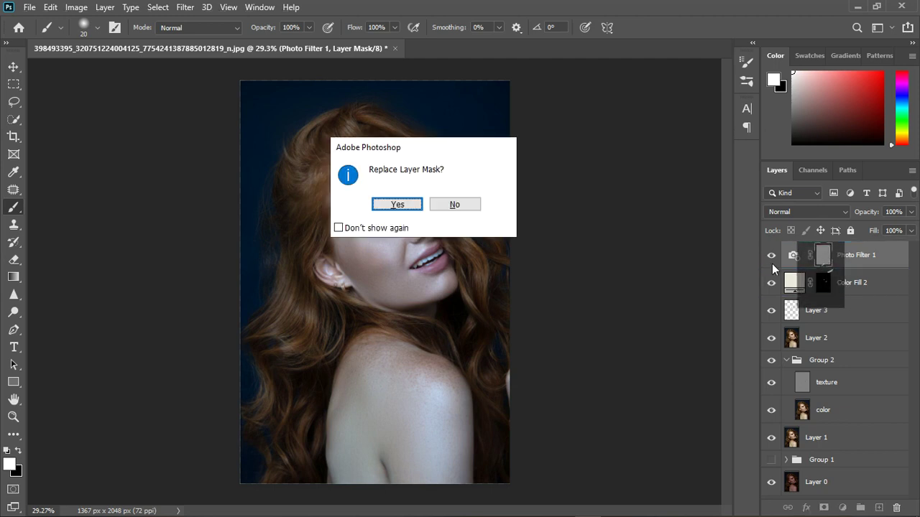
pyautogui.click(396, 204)
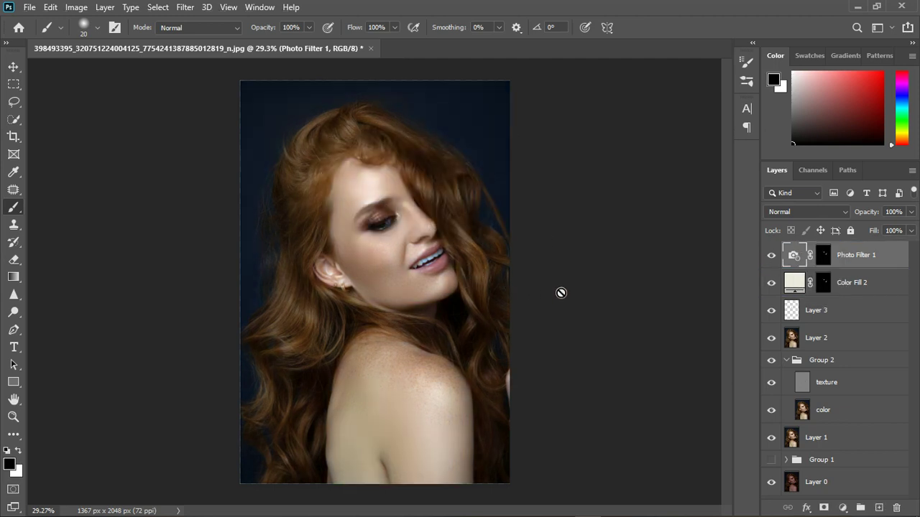
pyautogui.scroll(5, 405, 256)
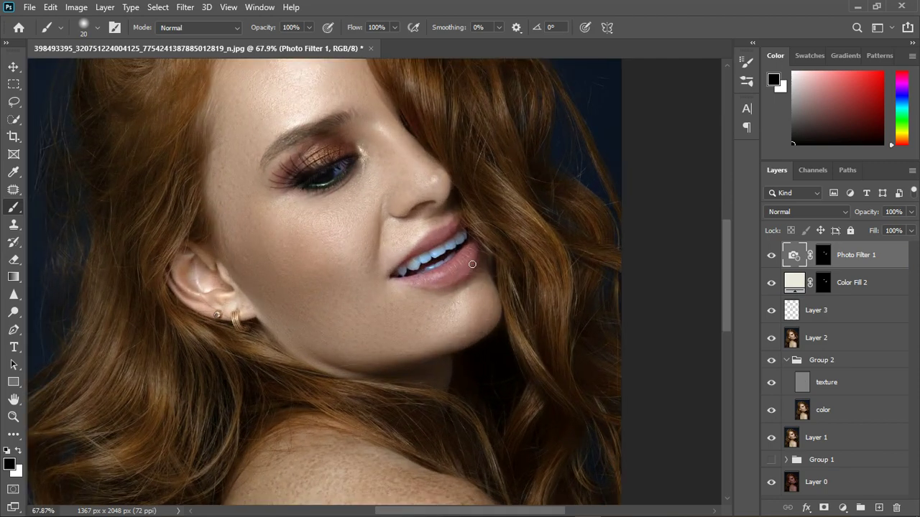
# Step: Compare the teeth and eye with the Divide fill layer turned off and on
pyautogui.click(772, 282)
pyautogui.click(772, 282)
pyautogui.scroll(-2, 456, 304)
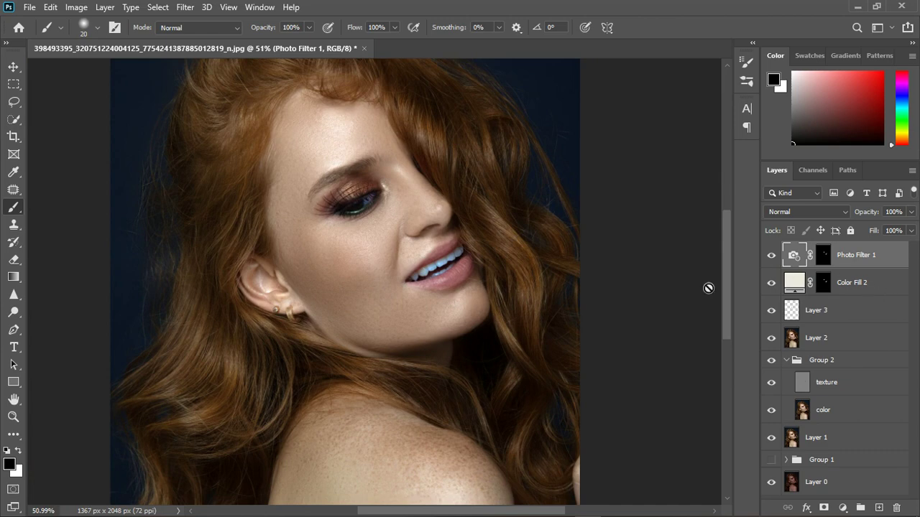
pyautogui.scroll(-3, 441, 259)
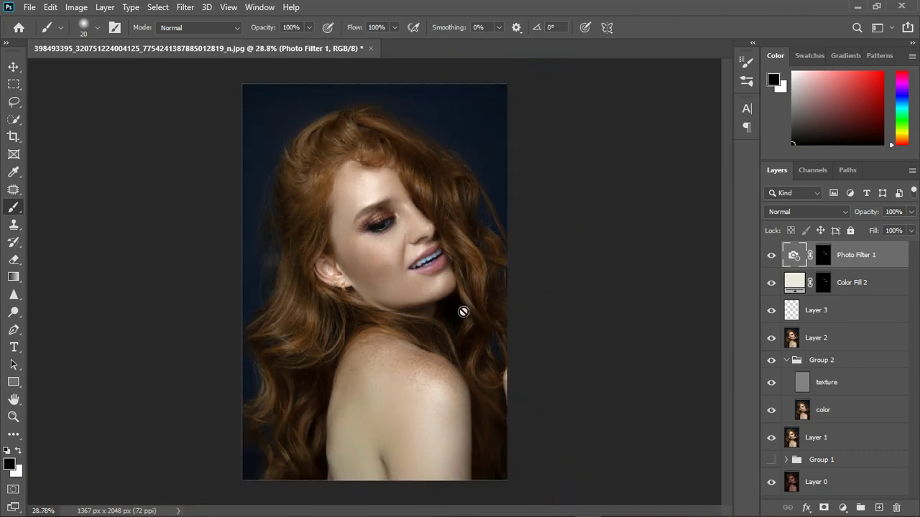
# Step: Darken the Divide fill layer's color slightly to e6e5d9
pyautogui.scroll(2, 400, 230)
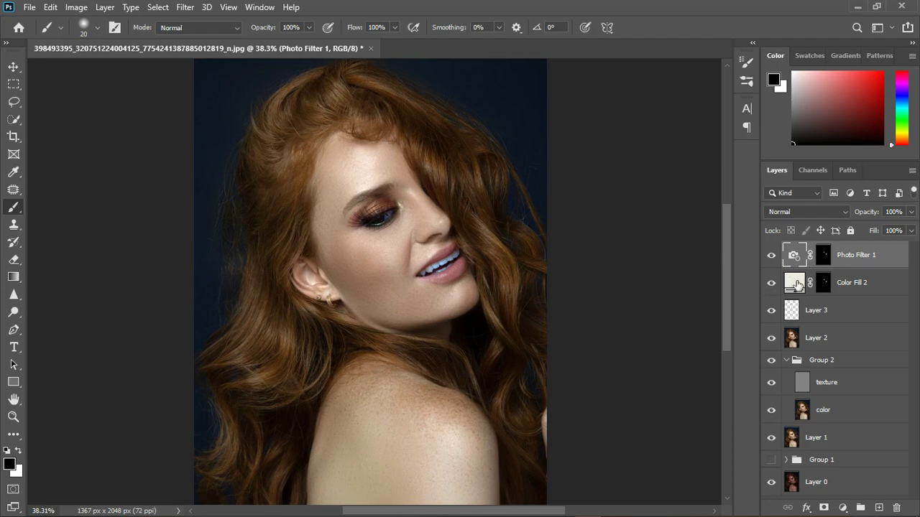
pyautogui.click(803, 283)
pyautogui.doubleClick(803, 282)
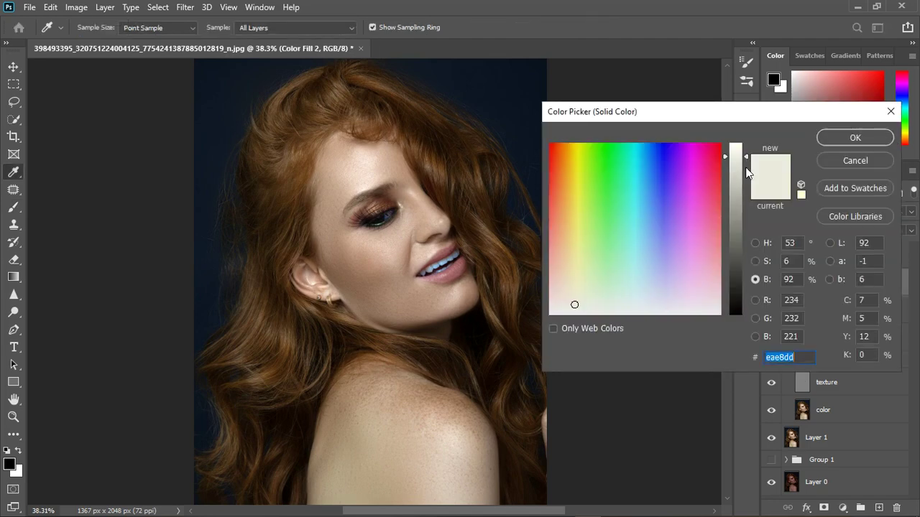
pyautogui.moveTo(749, 156); pyautogui.dragTo(750, 159)
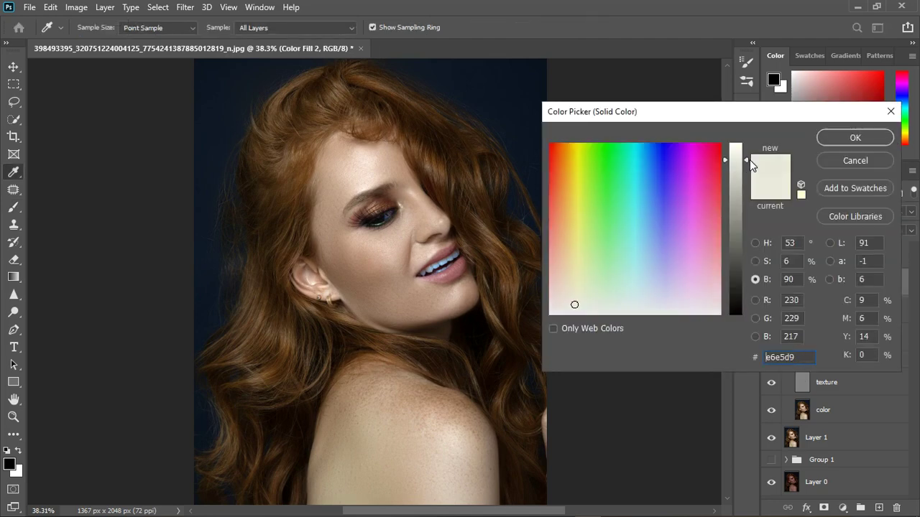
pyautogui.click(884, 139)
pyautogui.scroll(-3, 377, 245)
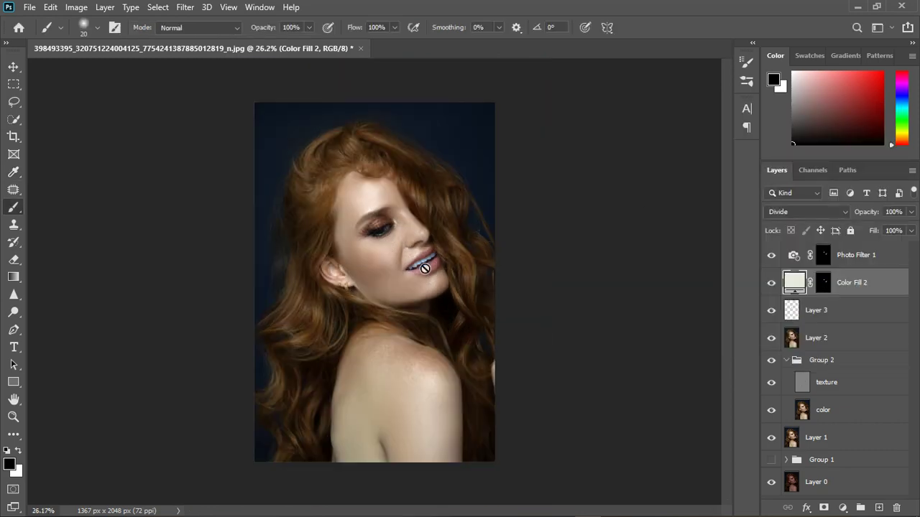
# Step: Stamp all visible layers into a new layer and move it above the Photo Filter layer
pyautogui.scroll(2, 410, 300)
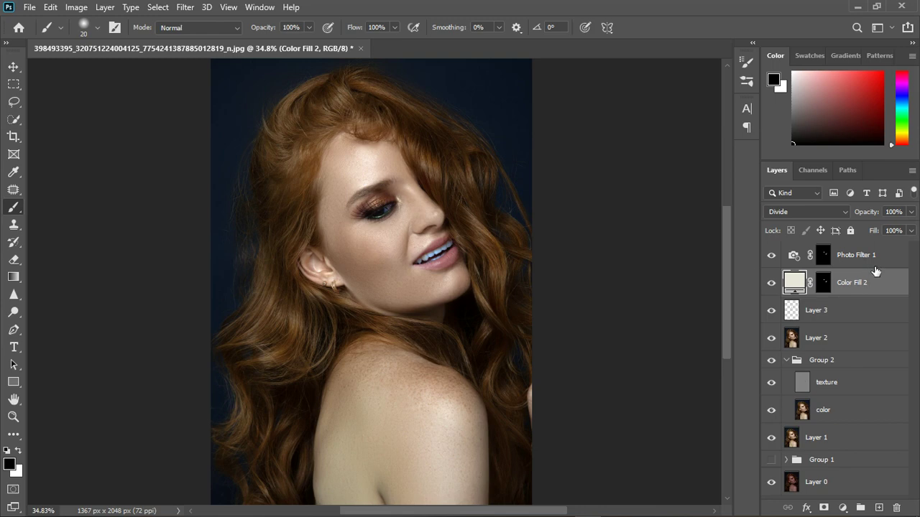
pyautogui.hotkey('ctrl', 'shift', 'alt', 'e')
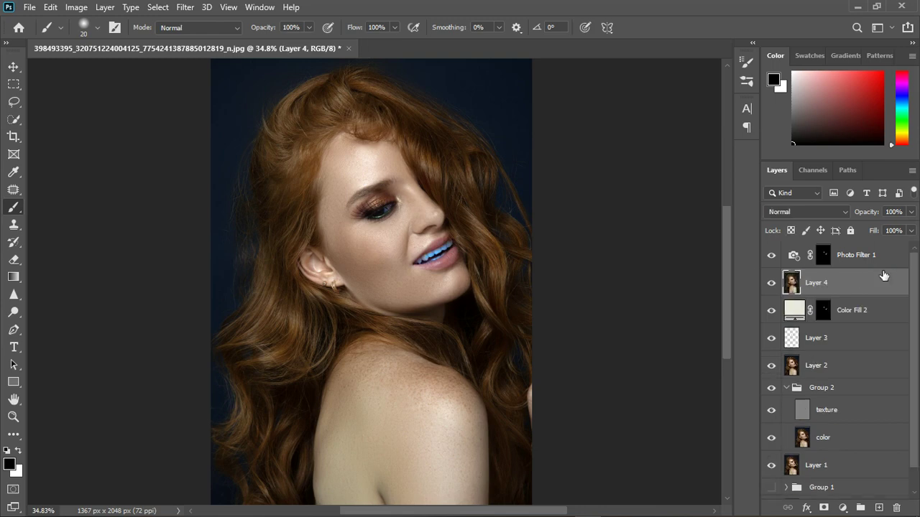
pyautogui.moveTo(879, 277); pyautogui.dragTo(872, 241)
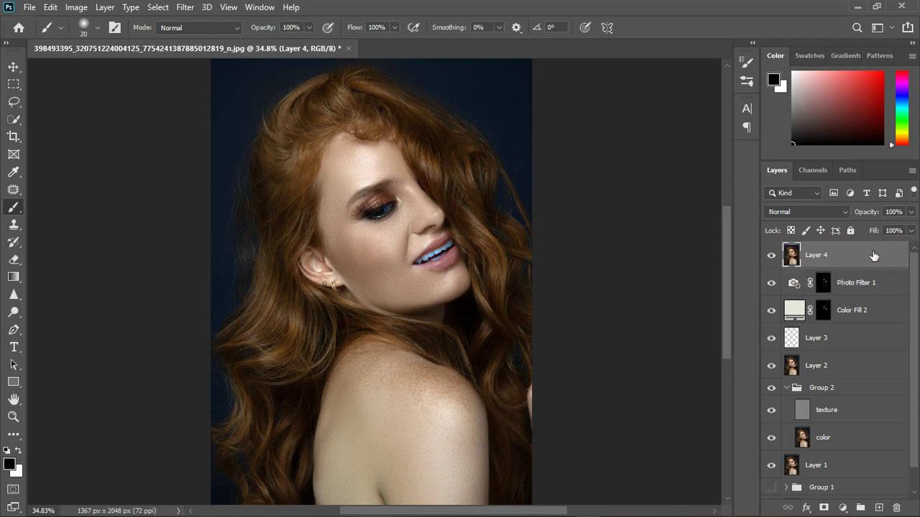
# Step: Start the Camera Raw Filter on the merged layer and set Highlights to +20 and Whites to +13
pyautogui.click(185, 8)
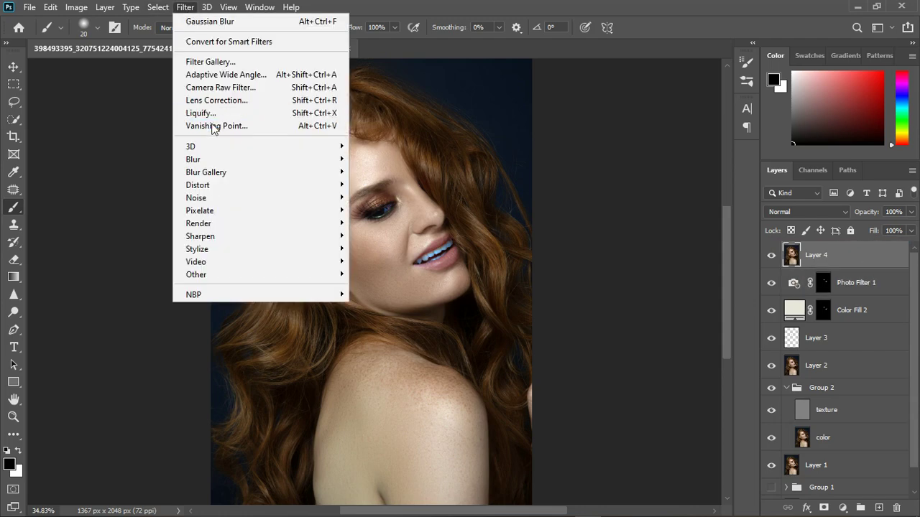
pyautogui.click(222, 94)
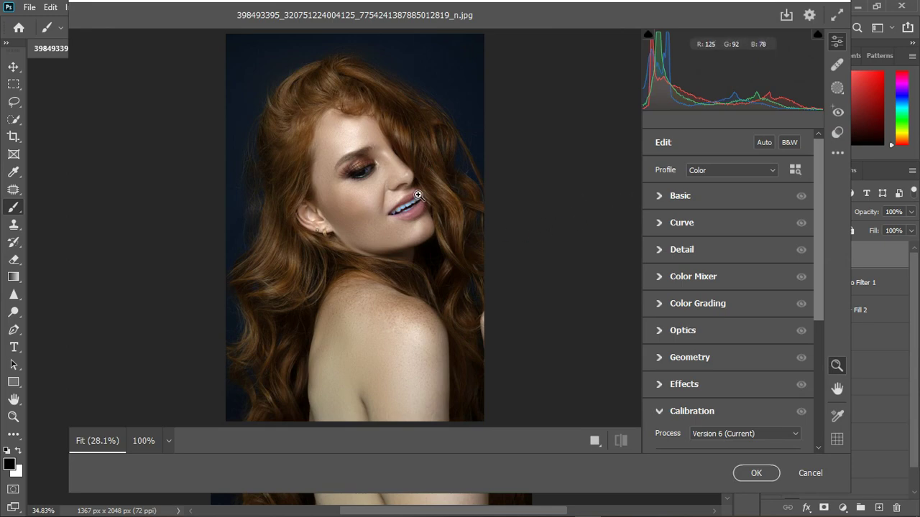
pyautogui.click(662, 196)
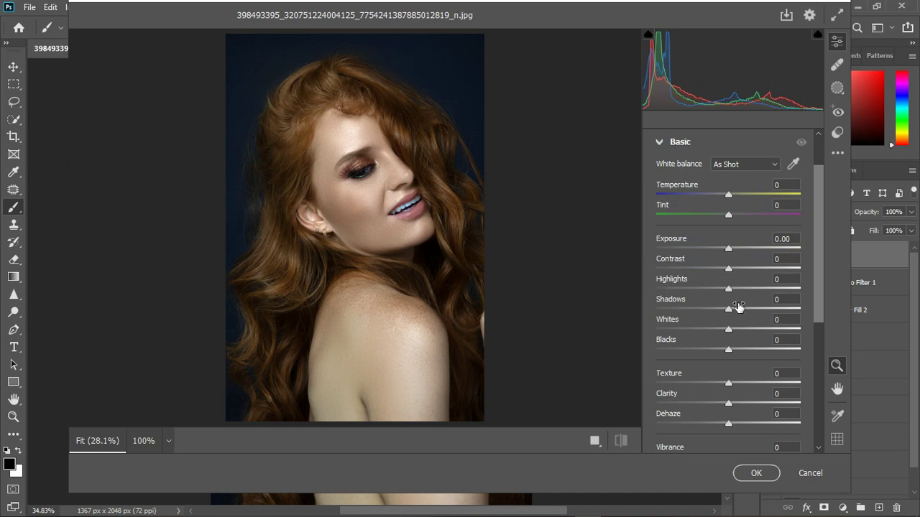
pyautogui.moveTo(746, 288); pyautogui.dragTo(746, 289)
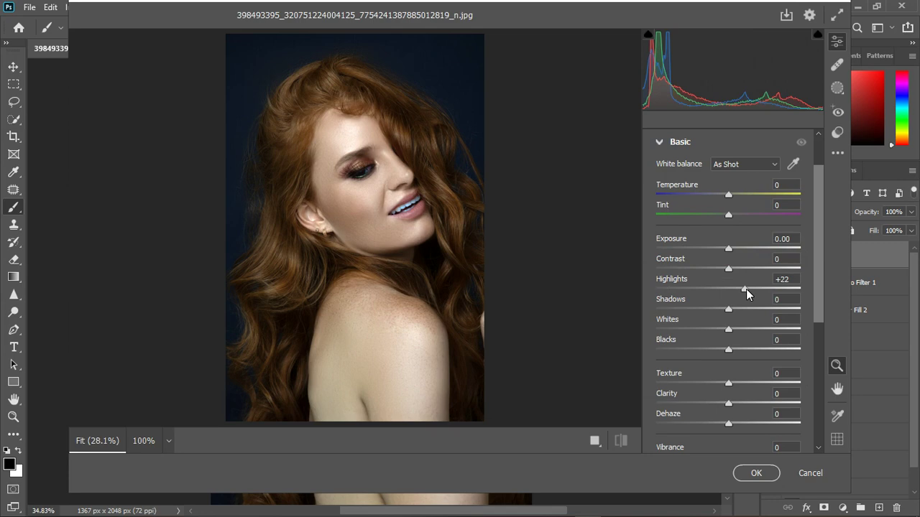
pyautogui.moveTo(744, 289); pyautogui.dragTo(743, 289)
pyautogui.moveTo(739, 330); pyautogui.dragTo(741, 332)
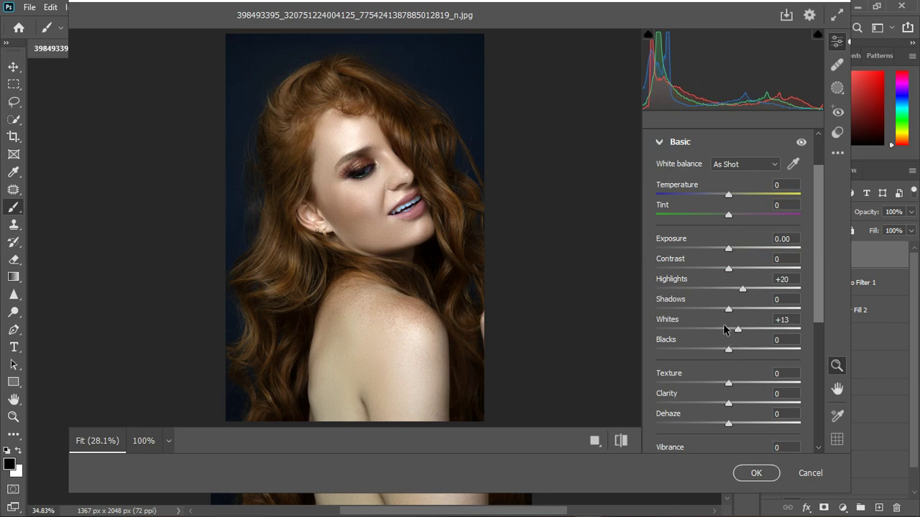
# Step: Set the Basic adjustments Blacks to -4 and Shadows to +11, and raise Texture slightly
pyautogui.moveTo(729, 351); pyautogui.dragTo(726, 352)
pyautogui.moveTo(729, 309); pyautogui.dragTo(737, 311)
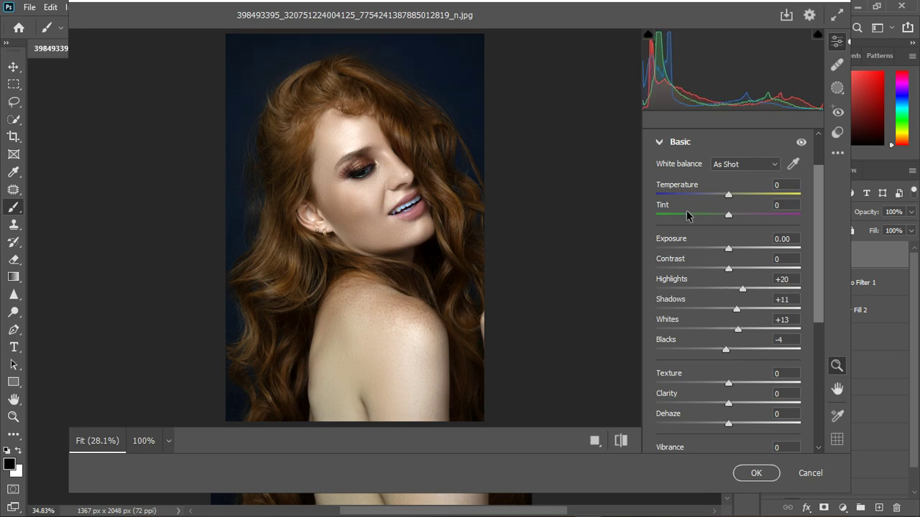
pyautogui.moveTo(728, 383); pyautogui.dragTo(738, 387)
pyautogui.click(659, 143)
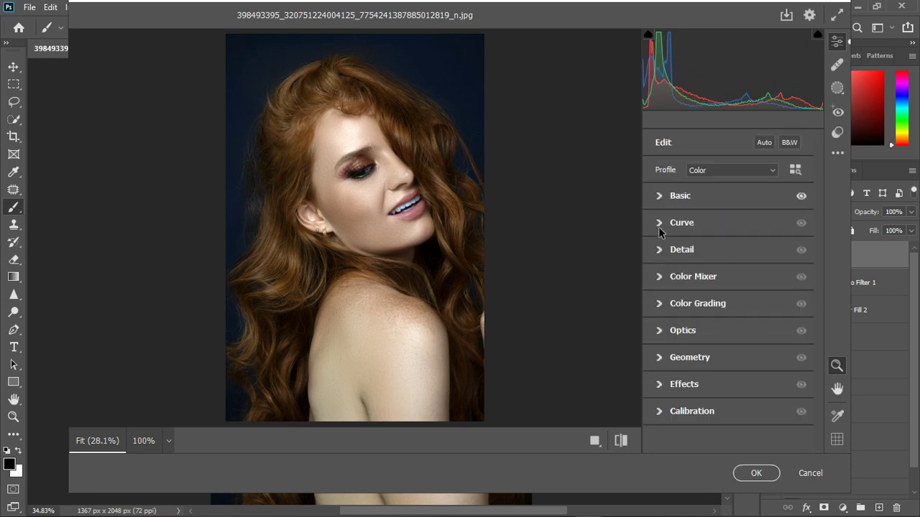
# Step: Adjust the parametric curve with Highlights at +7 and Darks at -4
pyautogui.click(659, 224)
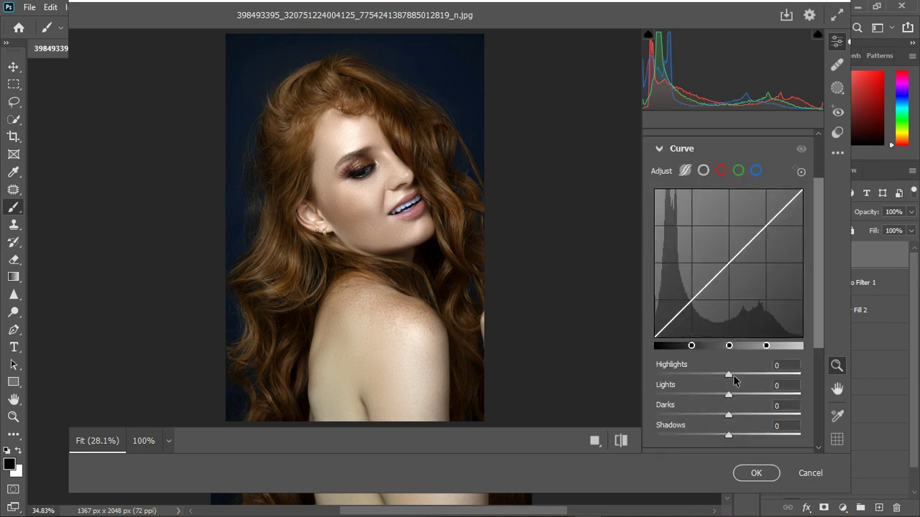
pyautogui.click(736, 376)
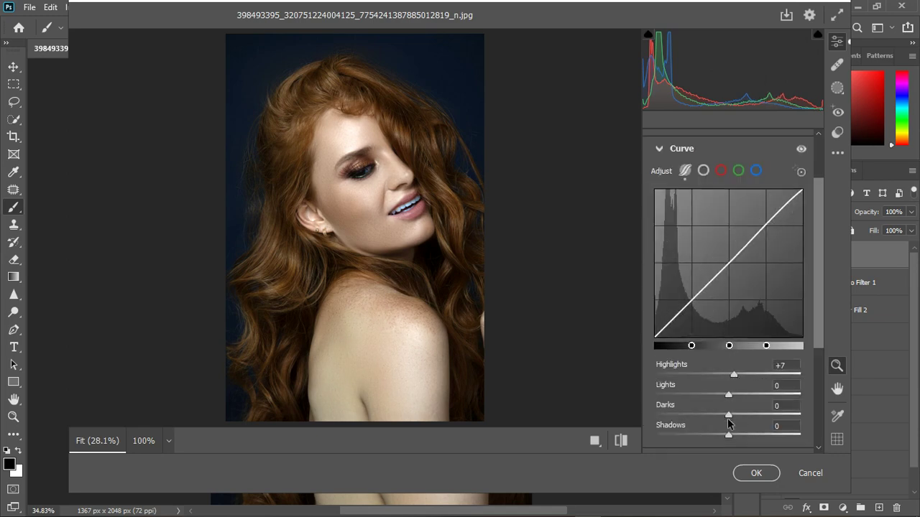
pyautogui.moveTo(728, 418); pyautogui.dragTo(727, 417)
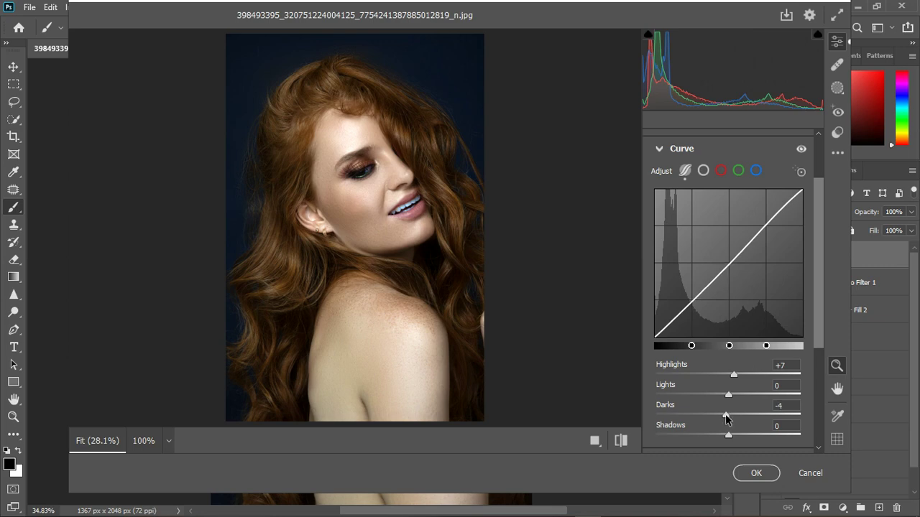
pyautogui.click(660, 150)
# Step: In the Color Mixer, shift the Reds hue toward magenta and strongly raise the Reds saturation
pyautogui.click(661, 279)
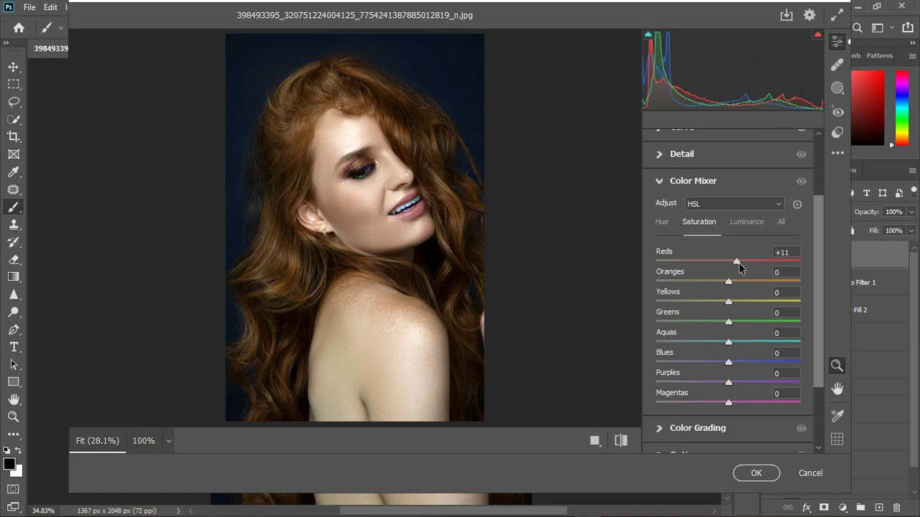
pyautogui.moveTo(737, 262); pyautogui.dragTo(722, 262)
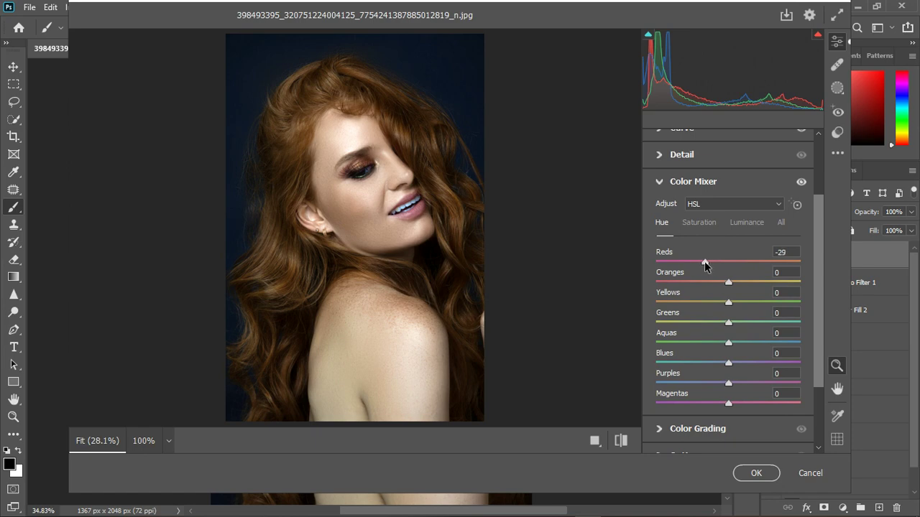
pyautogui.moveTo(705, 262); pyautogui.dragTo(703, 262)
pyautogui.click(707, 221)
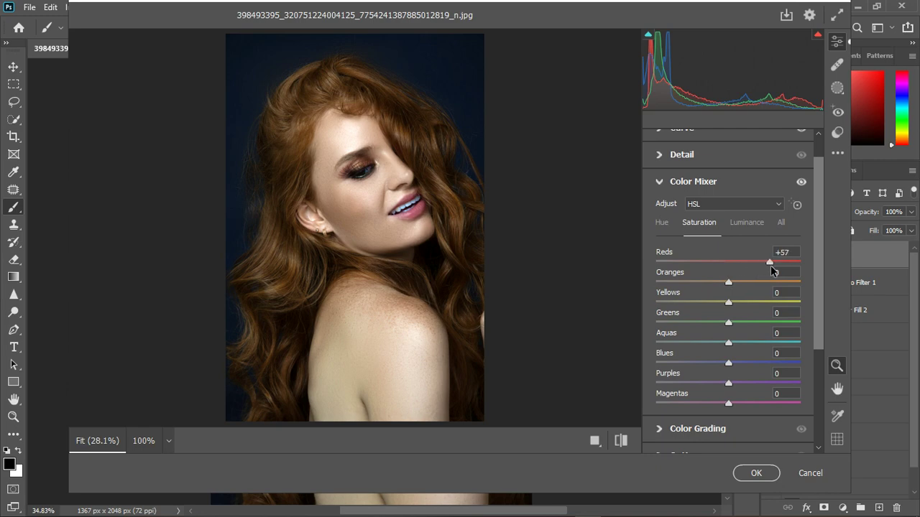
pyautogui.moveTo(768, 267); pyautogui.dragTo(765, 266)
# Step: Fine-tune the Oranges in the Color Mixer, resetting them once and ending with a very slight increase
pyautogui.moveTo(747, 282); pyautogui.dragTo(735, 282)
pyautogui.doubleClick(734, 283)
pyautogui.moveTo(739, 285); pyautogui.dragTo(730, 287)
pyautogui.click(660, 183)
# Step: Try shifting the Red, Green and Blue Primary hues in Calibration and reset them to 0
pyautogui.click(661, 412)
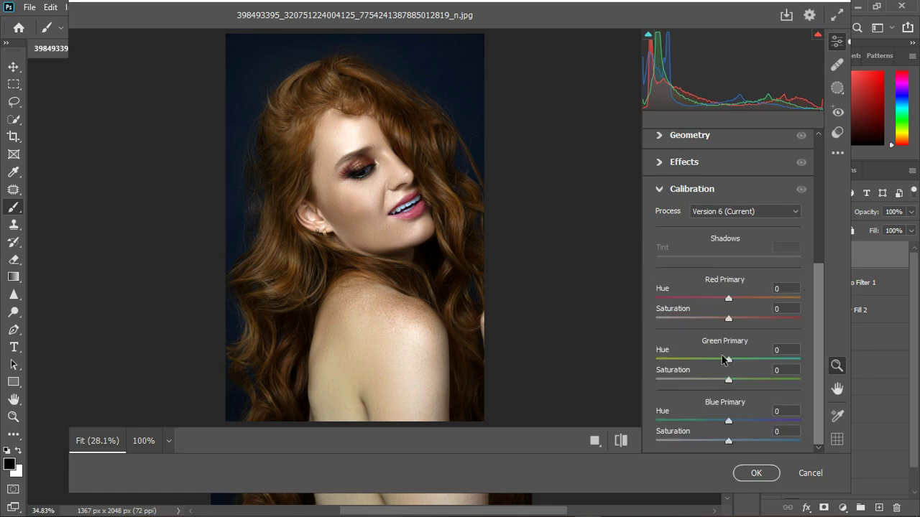
pyautogui.moveTo(731, 300)
pyautogui.mouseDown()
pyautogui.moveTo(746, 303)
pyautogui.moveTo(726, 301)
pyautogui.mouseUp()
pyautogui.moveTo(728, 421); pyautogui.dragTo(730, 420)
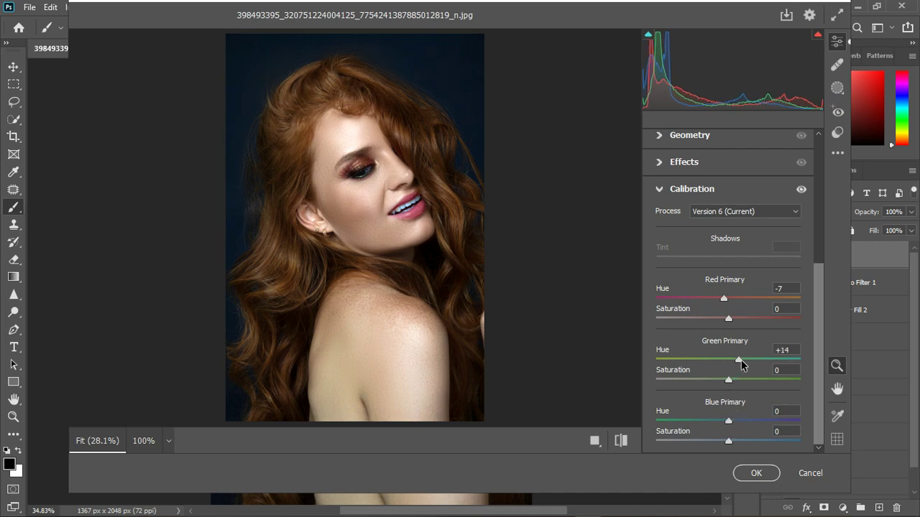
pyautogui.moveTo(714, 359); pyautogui.dragTo(720, 357)
pyautogui.moveTo(724, 298)
pyautogui.mouseDown()
pyautogui.moveTo(733, 296)
pyautogui.moveTo(727, 302)
pyautogui.mouseUp()
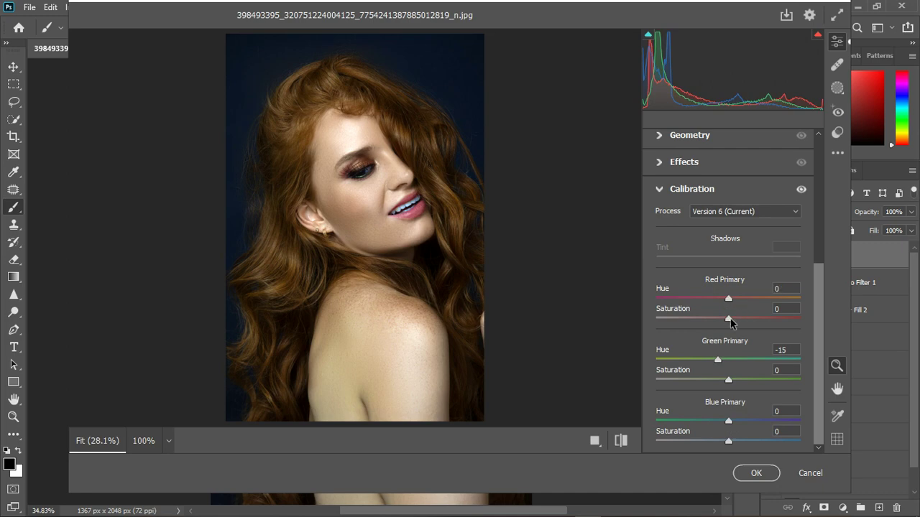
pyautogui.click(721, 368)
pyautogui.doubleClick(718, 361)
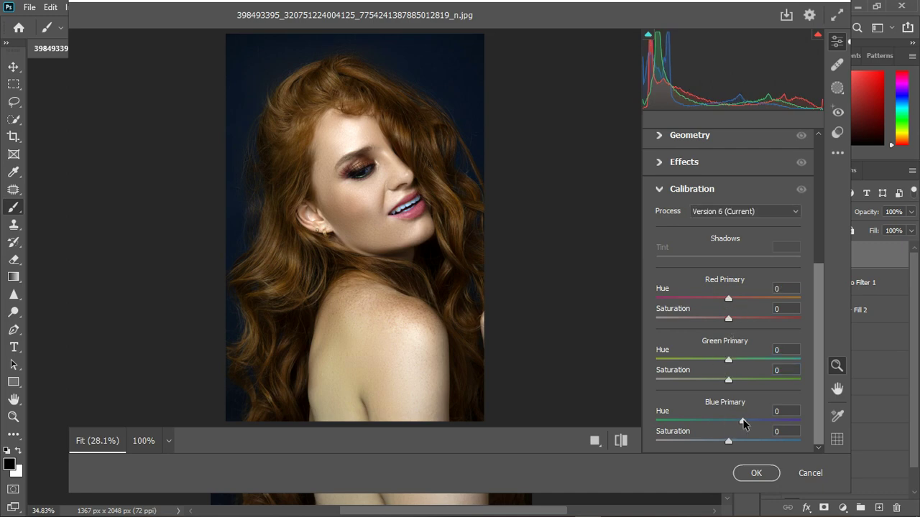
# Step: Fine-tune the Blue Primary hue in Calibration and apply the Camera Raw adjustments to the merged layer
pyautogui.moveTo(728, 423)
pyautogui.mouseDown()
pyautogui.moveTo(744, 420)
pyautogui.moveTo(717, 424)
pyautogui.moveTo(729, 423)
pyautogui.mouseUp()
pyautogui.click(756, 472)
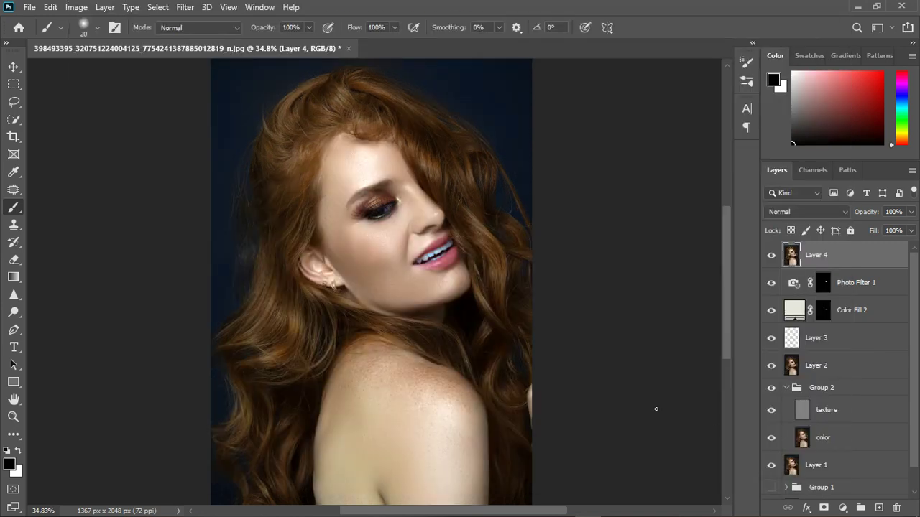
# Step: Group the layers from Photo Filter 1 down to Layer 1 and hide the new group
pyautogui.scroll(-2, 655, 409)
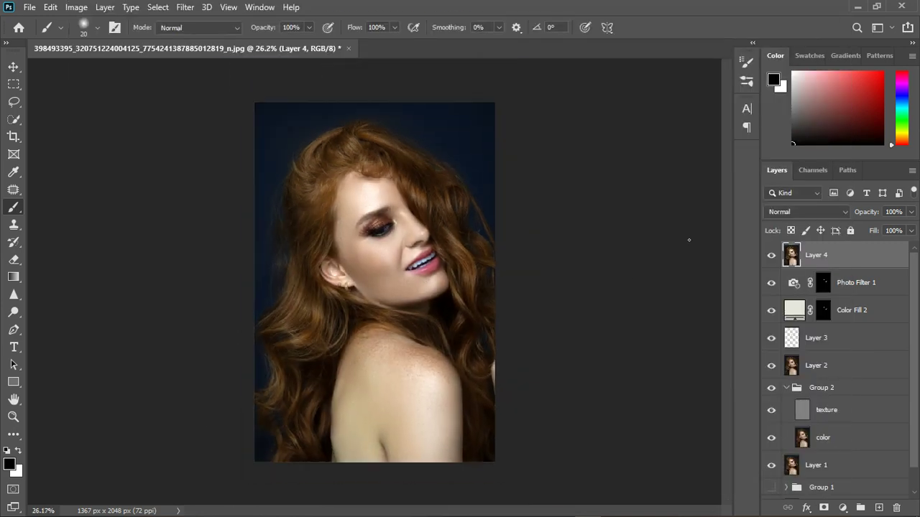
pyautogui.click(772, 257)
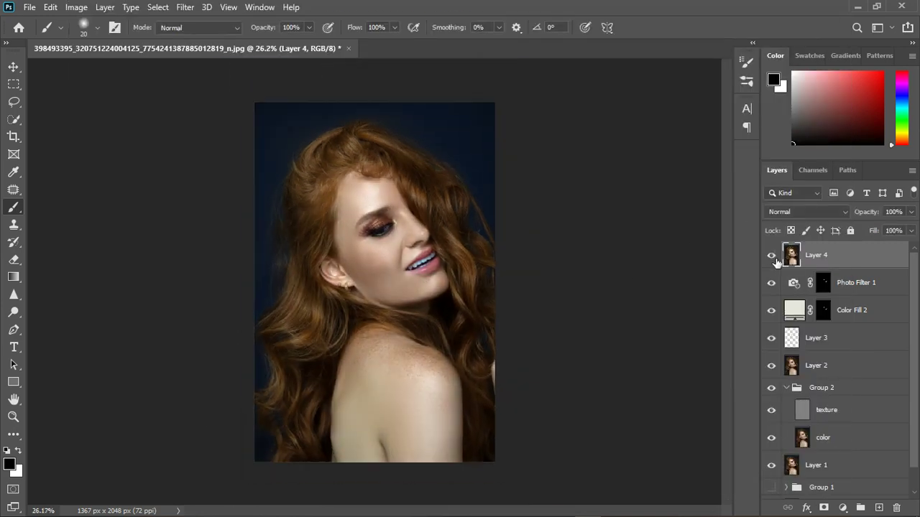
pyautogui.click(871, 288)
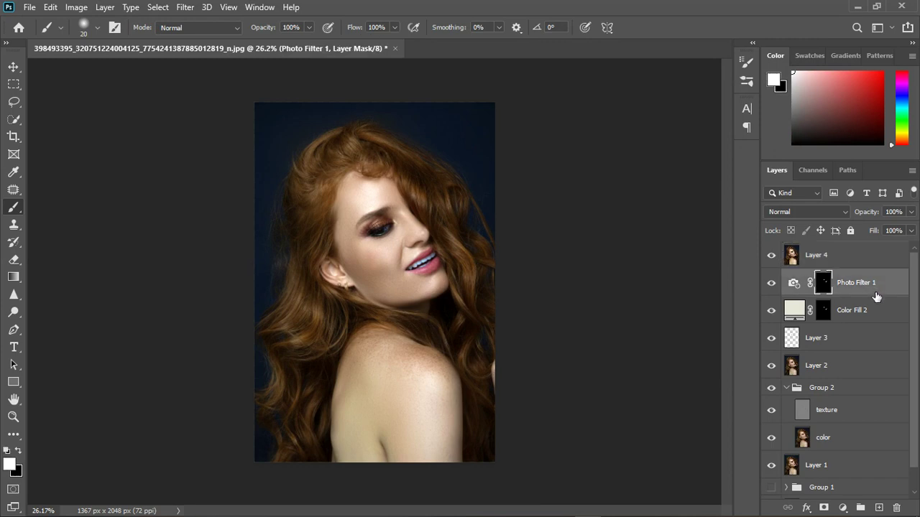
pyautogui.keyDown('shift'); pyautogui.click(873, 466); pyautogui.keyUp('shift')
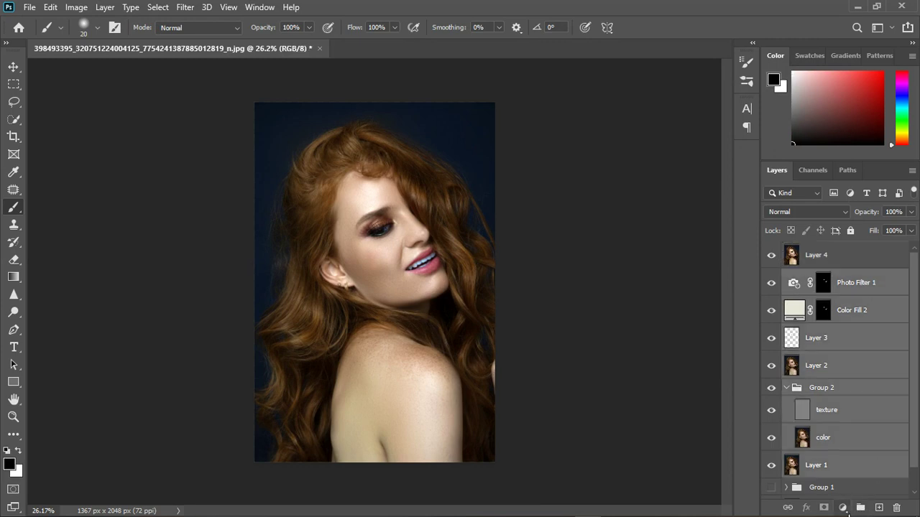
pyautogui.click(860, 508)
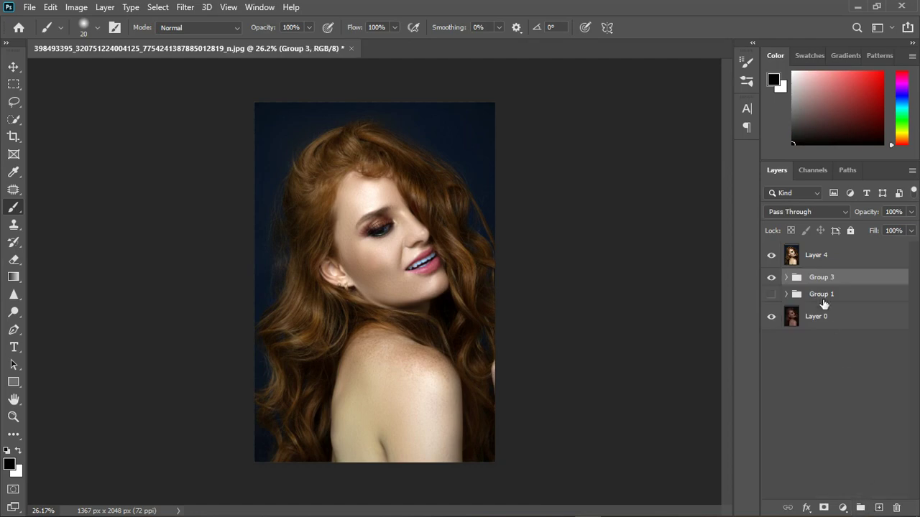
pyautogui.click(771, 277)
pyautogui.scroll(3, 396, 245)
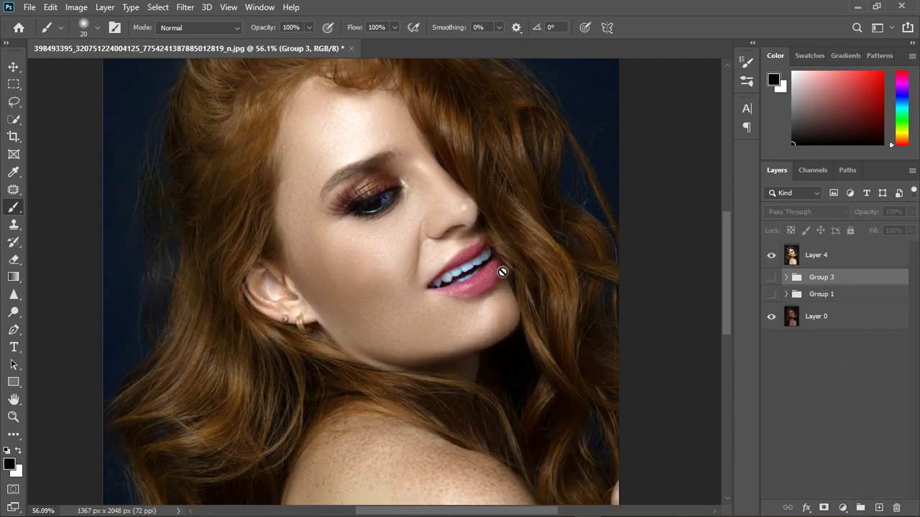
pyautogui.scroll(1, 503, 283)
pyautogui.scroll(-3, 420, 256)
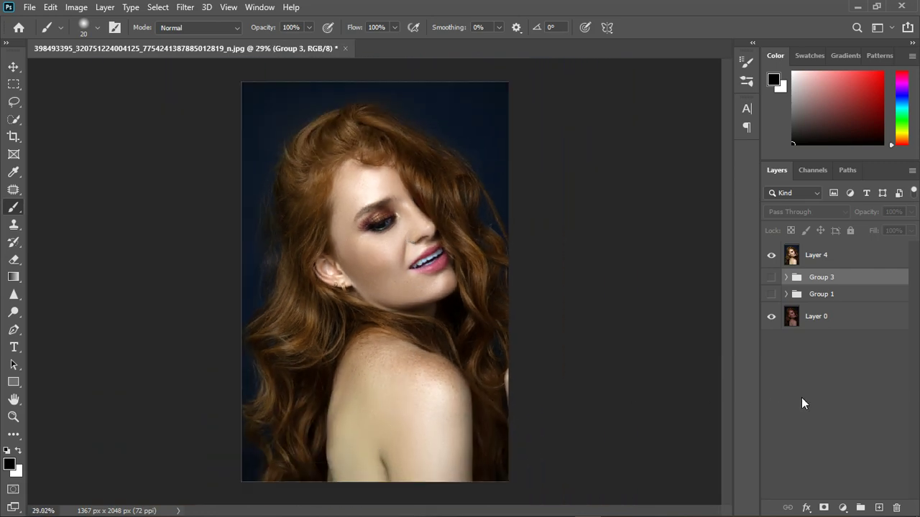
# Step: Add a Vibrance adjustment layer above Layer 4 and set its vibrance to +33
pyautogui.click(843, 508)
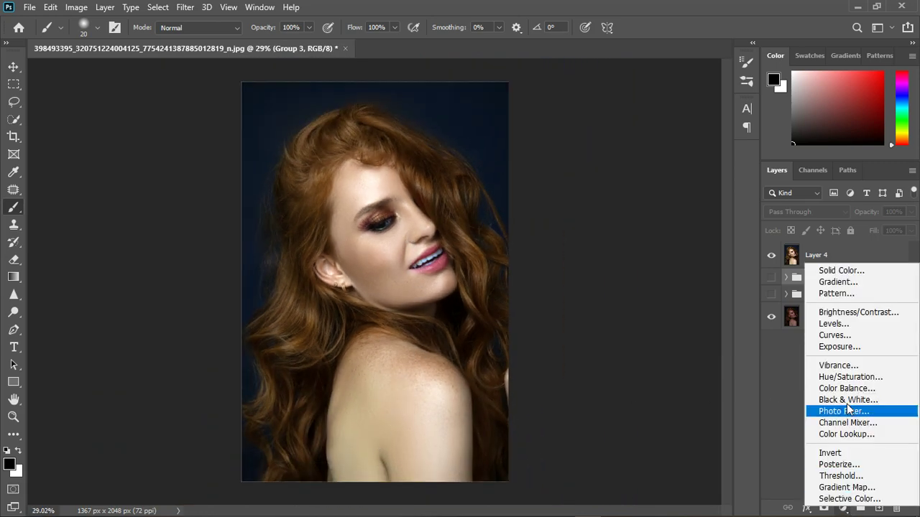
pyautogui.click(854, 368)
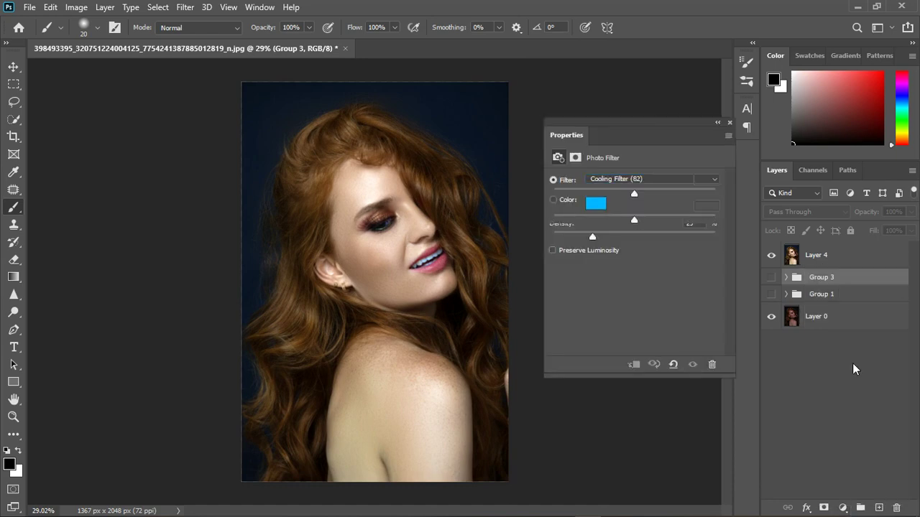
pyautogui.moveTo(634, 194); pyautogui.dragTo(649, 195)
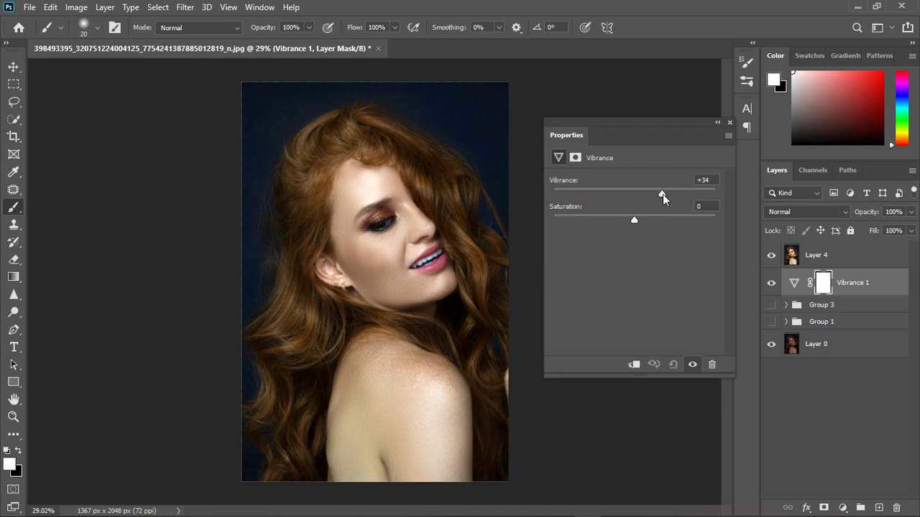
pyautogui.click(673, 365)
pyautogui.moveTo(882, 291); pyautogui.dragTo(886, 245)
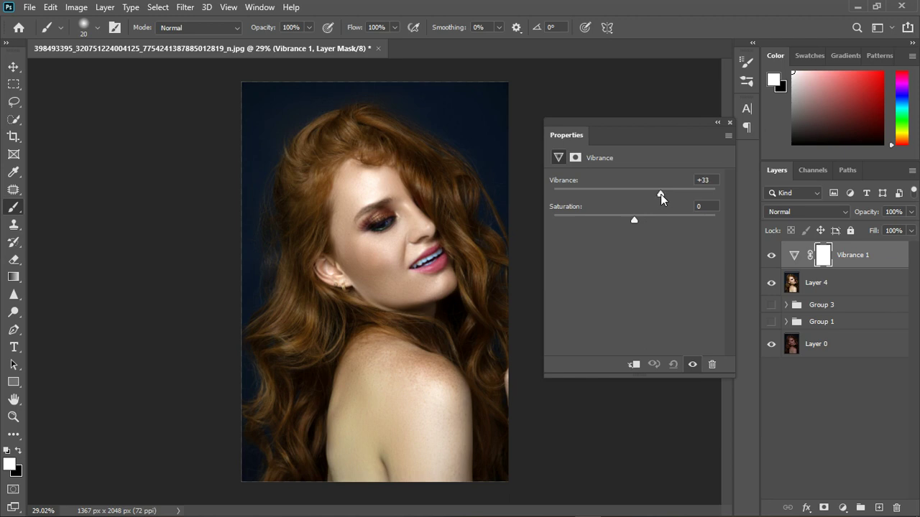
pyautogui.click(729, 122)
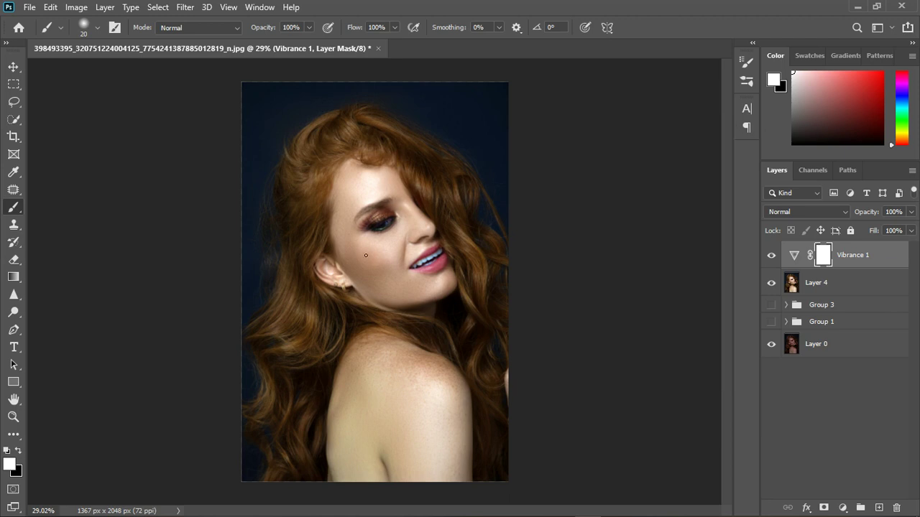
pyautogui.scroll(3, 366, 255)
pyautogui.scroll(-3, 368, 247)
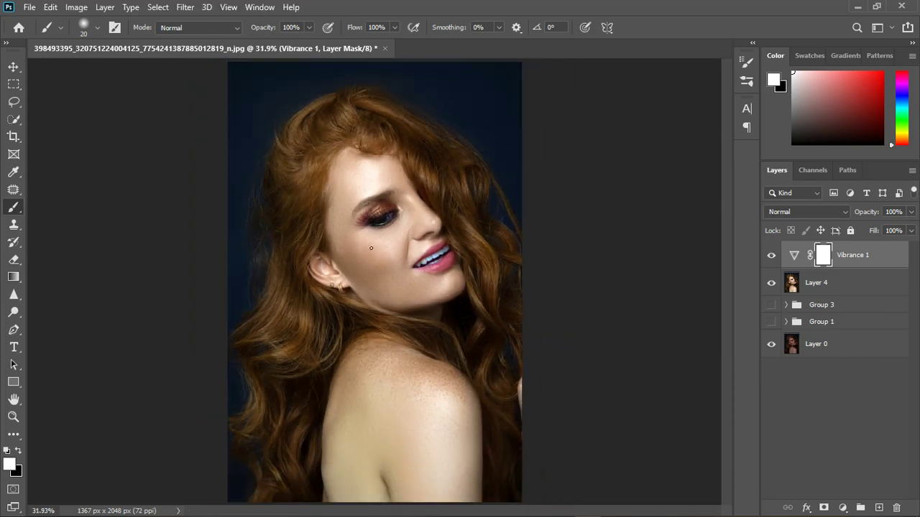
# Step: Merge the Vibrance adjustment with Layer 4 into a single layer
pyautogui.keyDown('shift'); pyautogui.click(865, 290); pyautogui.keyUp('shift')
pyautogui.rightClick(865, 287)
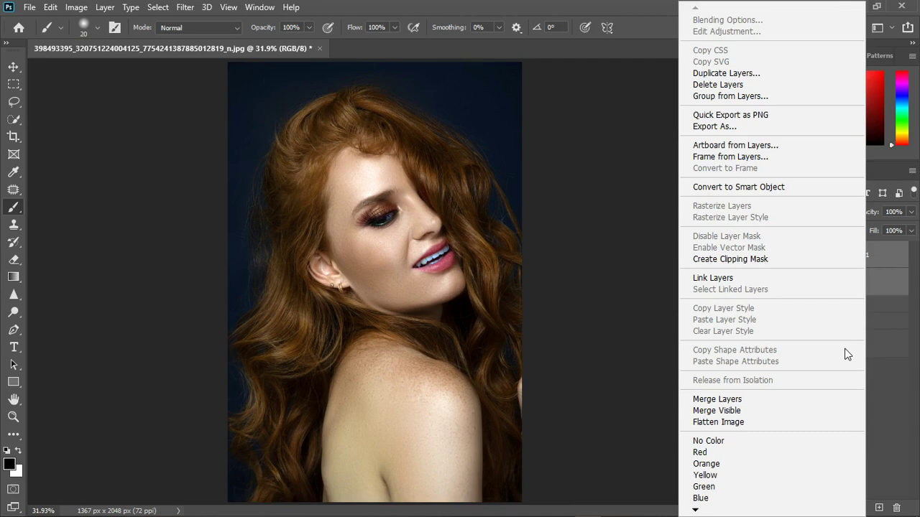
pyautogui.click(771, 397)
# Step: Add a Color Balance adjustment layer, set its Highlights to Cyan-Red +8 and Yellow-Blue +8, and compare before and after
pyautogui.click(842, 507)
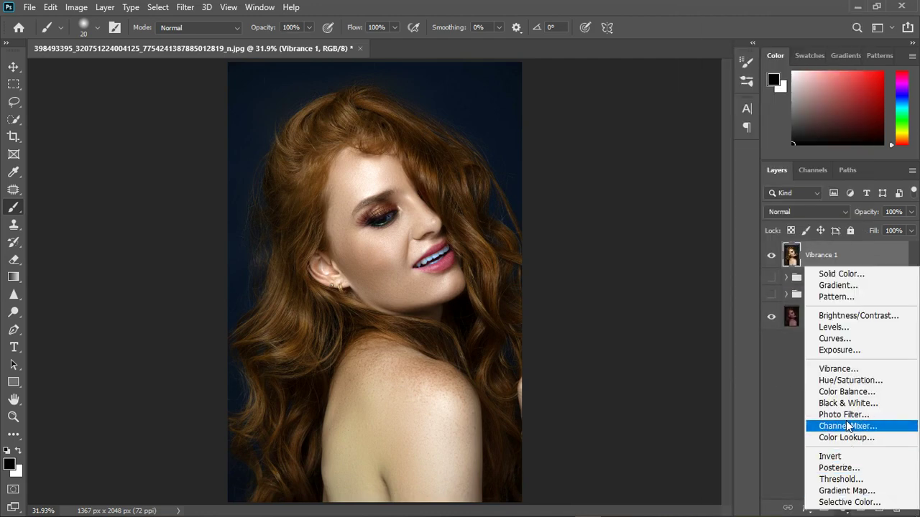
pyautogui.click(848, 393)
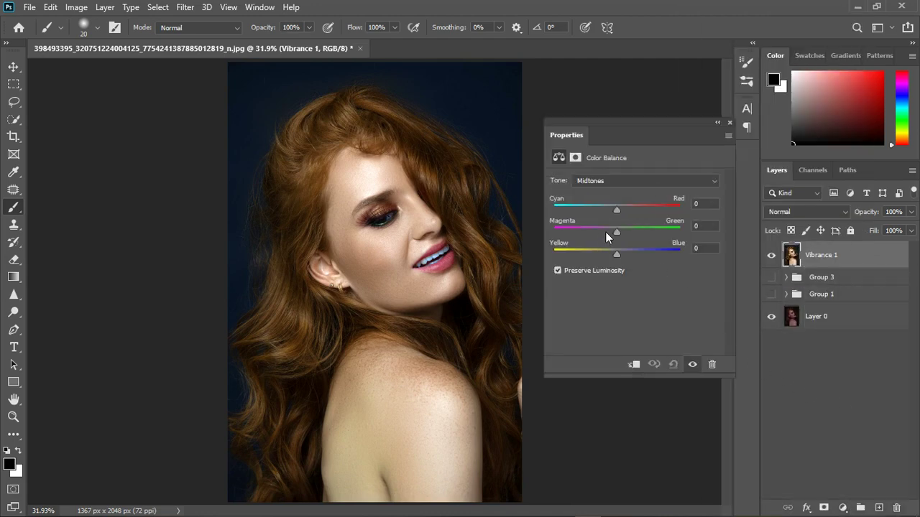
pyautogui.click(613, 188)
pyautogui.click(614, 214)
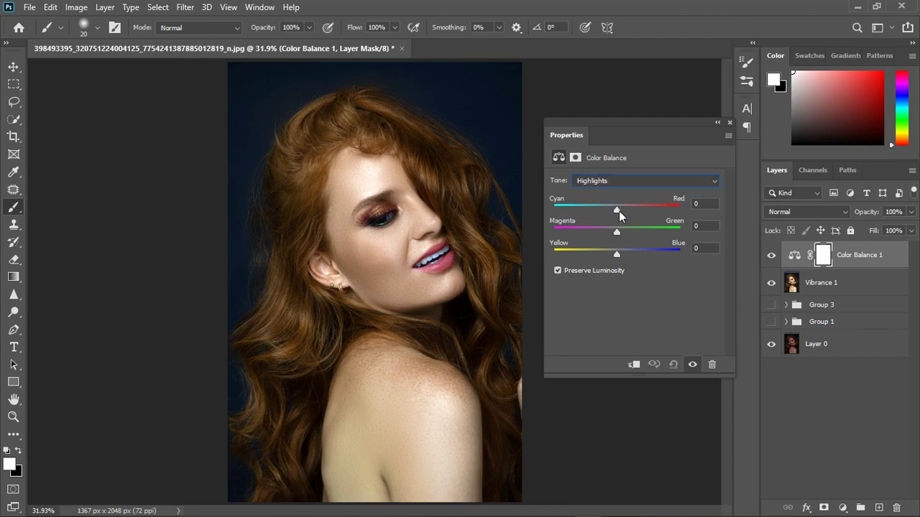
pyautogui.moveTo(619, 211); pyautogui.dragTo(620, 210)
pyautogui.moveTo(622, 253)
pyautogui.mouseDown()
pyautogui.moveTo(633, 254)
pyautogui.moveTo(610, 254)
pyautogui.moveTo(630, 253)
pyautogui.moveTo(622, 254)
pyautogui.mouseUp()
pyautogui.click(694, 366)
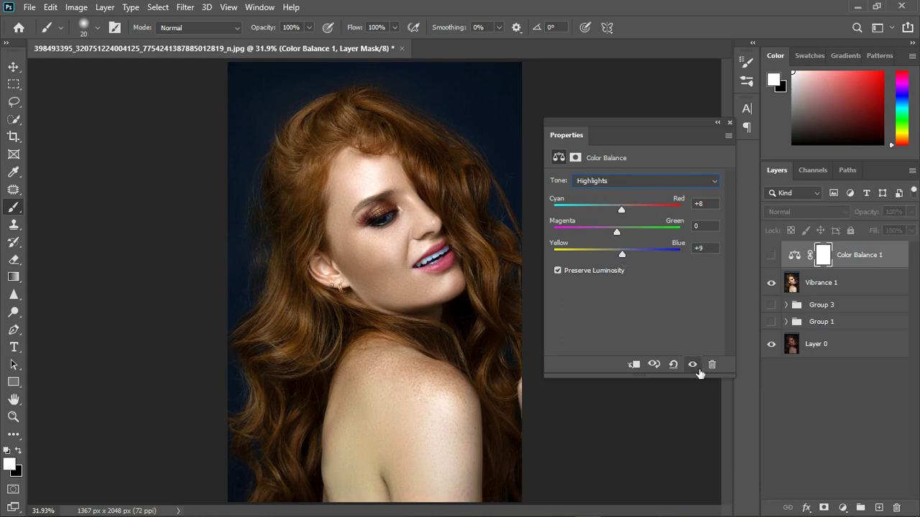
pyautogui.click(696, 367)
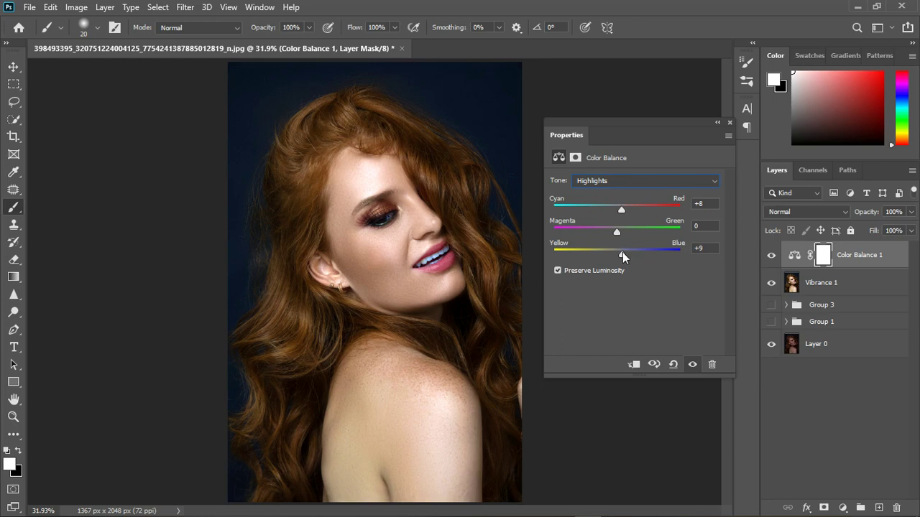
# Step: Set the Midtones Yellow-Blue balance to +11 in the Color Balance adjustment
pyautogui.click(622, 181)
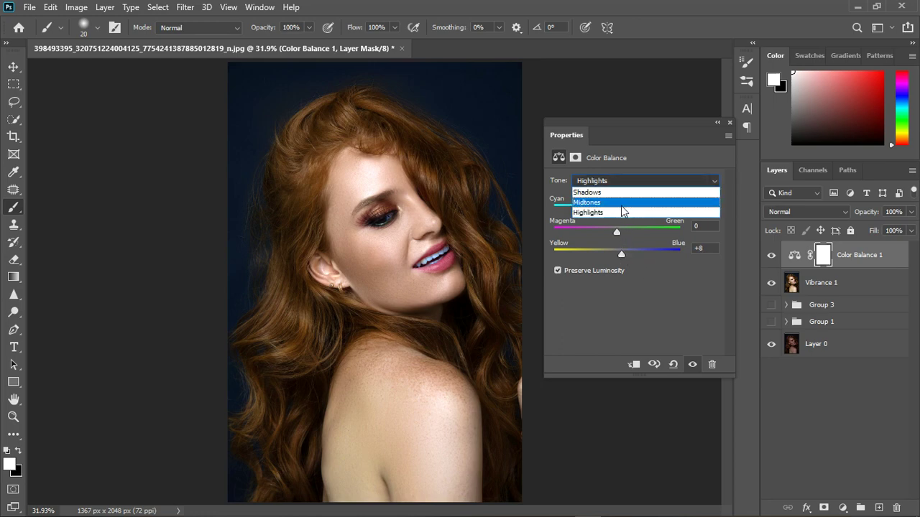
pyautogui.click(620, 202)
pyautogui.moveTo(617, 252); pyautogui.dragTo(624, 253)
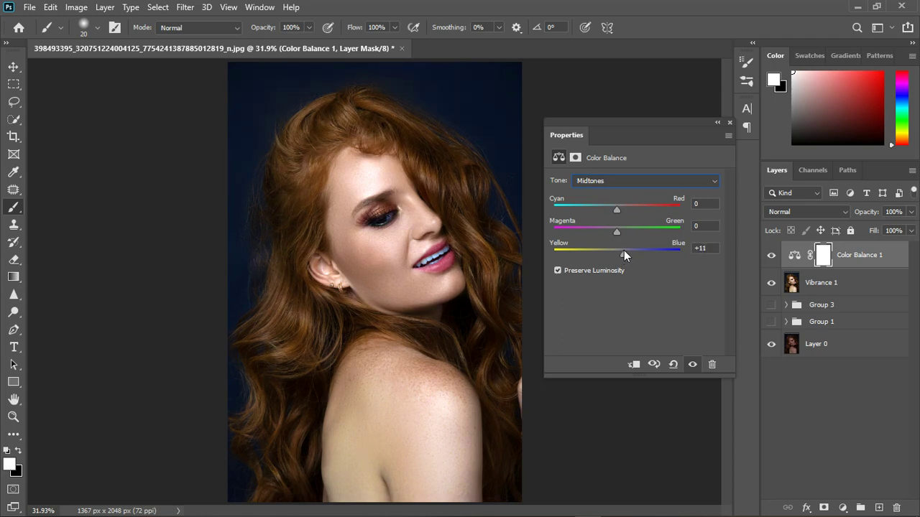
# Step: Set the Color Balance Shadows to Cyan-Red -1, Magenta-Green -6 and Yellow-Blue -1, and compare the image without the adjustment
pyautogui.press('Up')
pyautogui.click(696, 366)
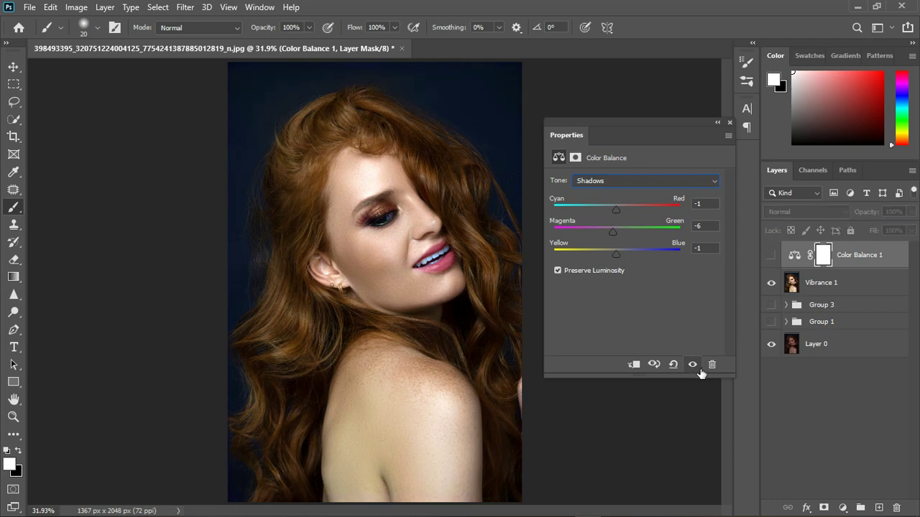
pyautogui.click(699, 367)
pyautogui.click(730, 123)
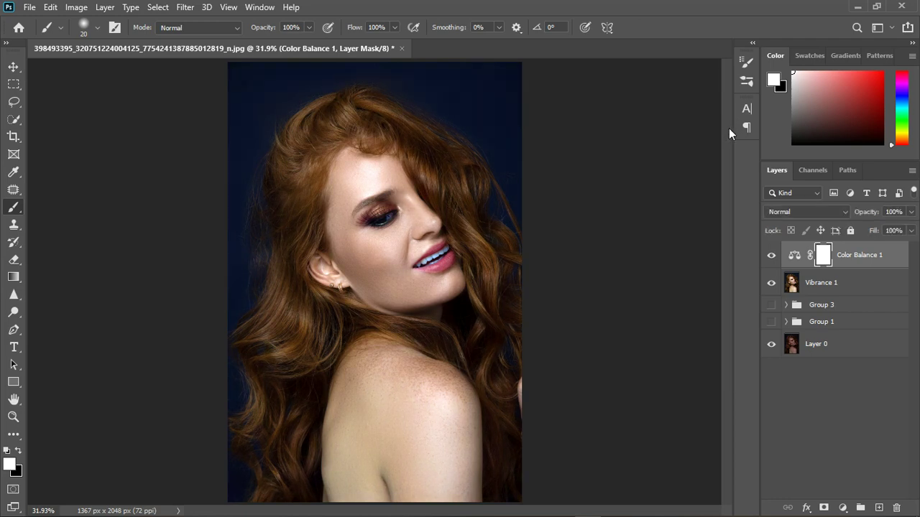
pyautogui.click(772, 257)
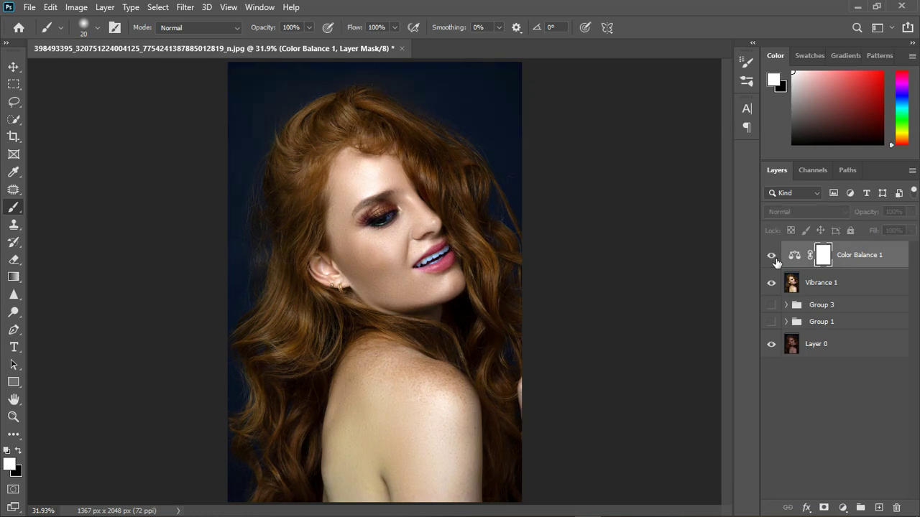
pyautogui.click(772, 257)
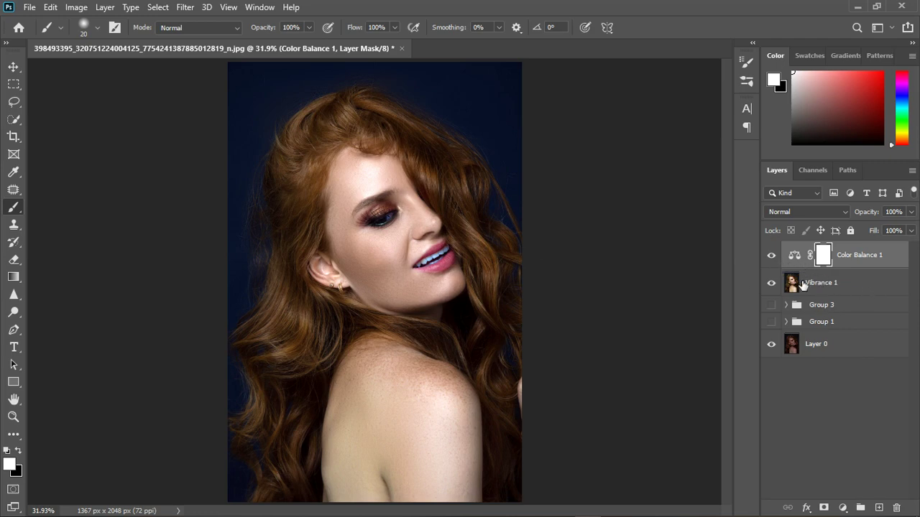
# Step: Group all layers above Layer 0 and toggle the group's visibility to compare the retouch with the original
pyautogui.keyDown('shift'); pyautogui.click(876, 321); pyautogui.keyUp('shift')
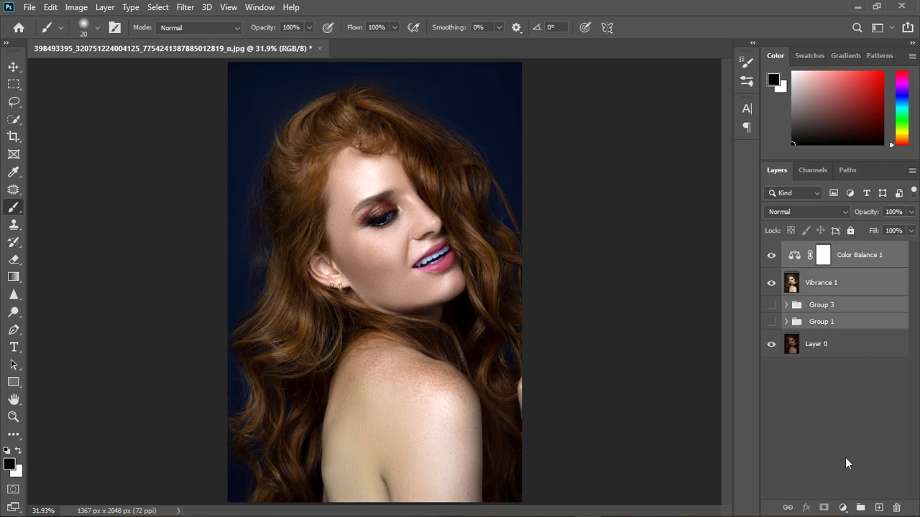
pyautogui.click(860, 507)
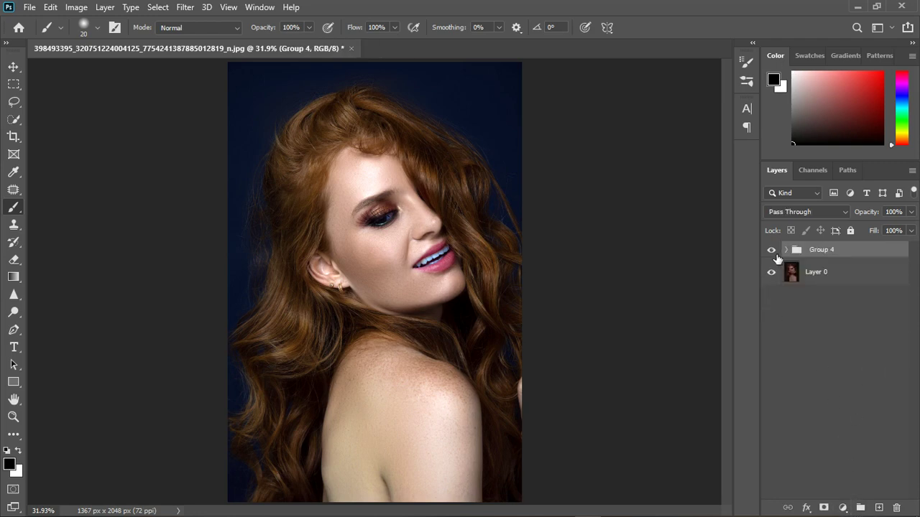
pyautogui.click(774, 251)
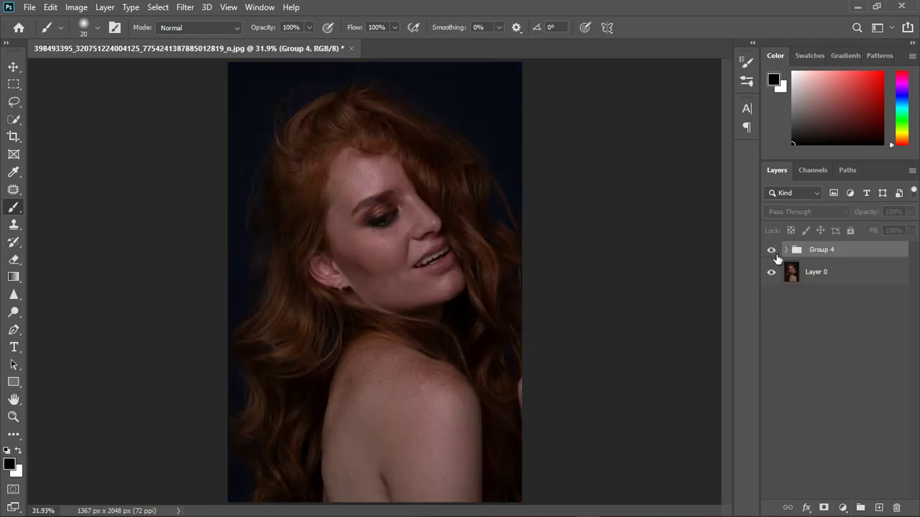
pyautogui.click(772, 250)
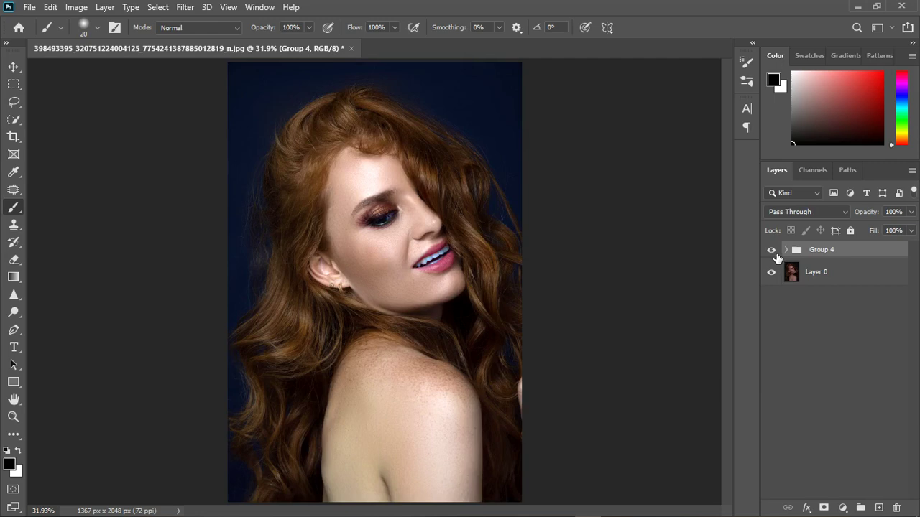